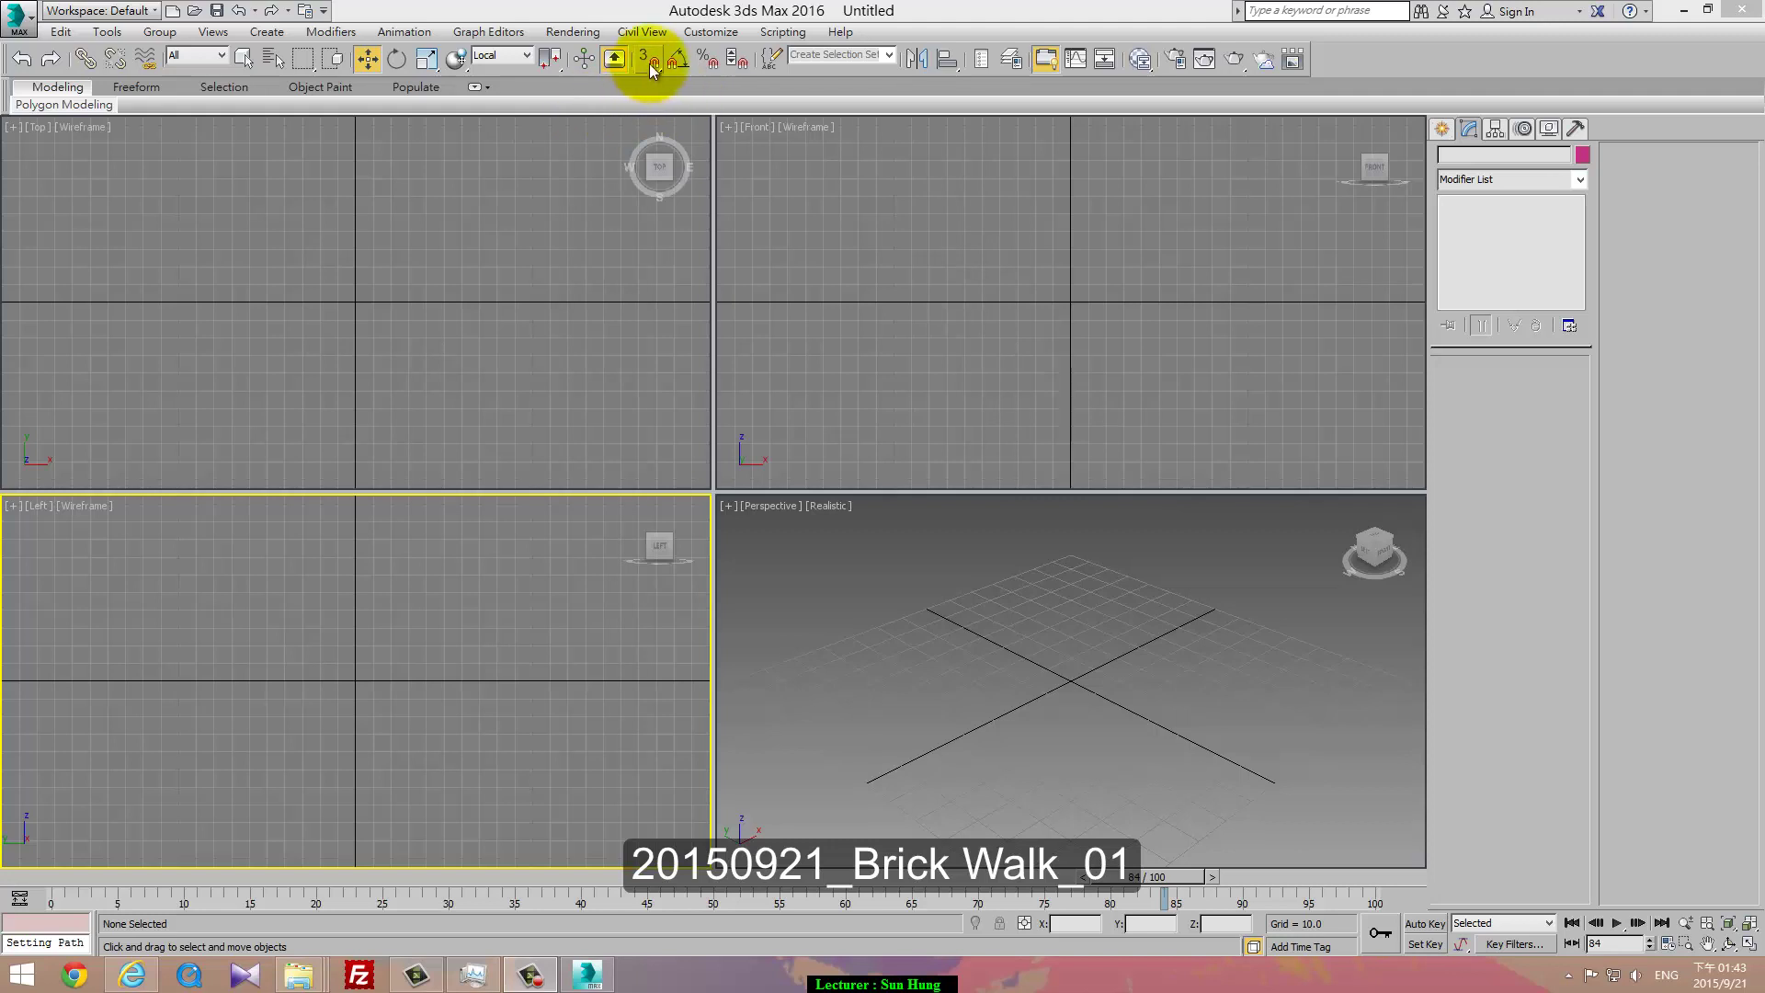
Step: Turn on 3D snapping and dock the Snaps toolbar at the top right
left_click(649, 62)
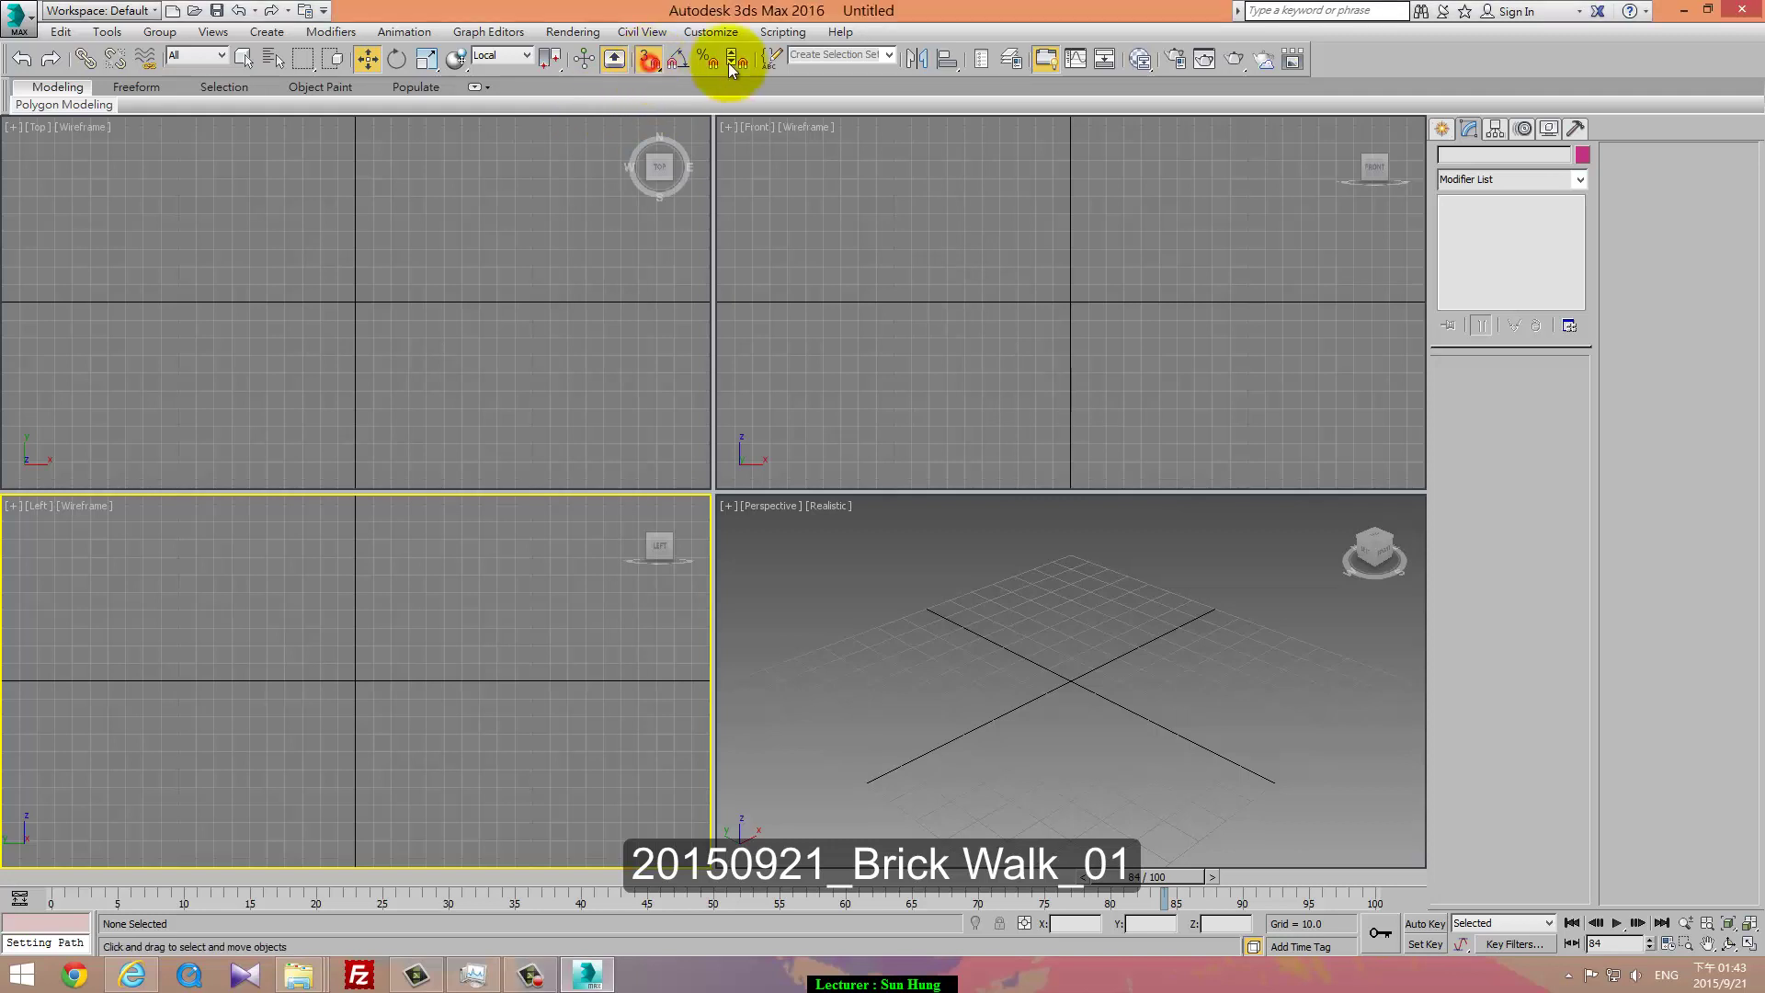
right_click(1315, 63)
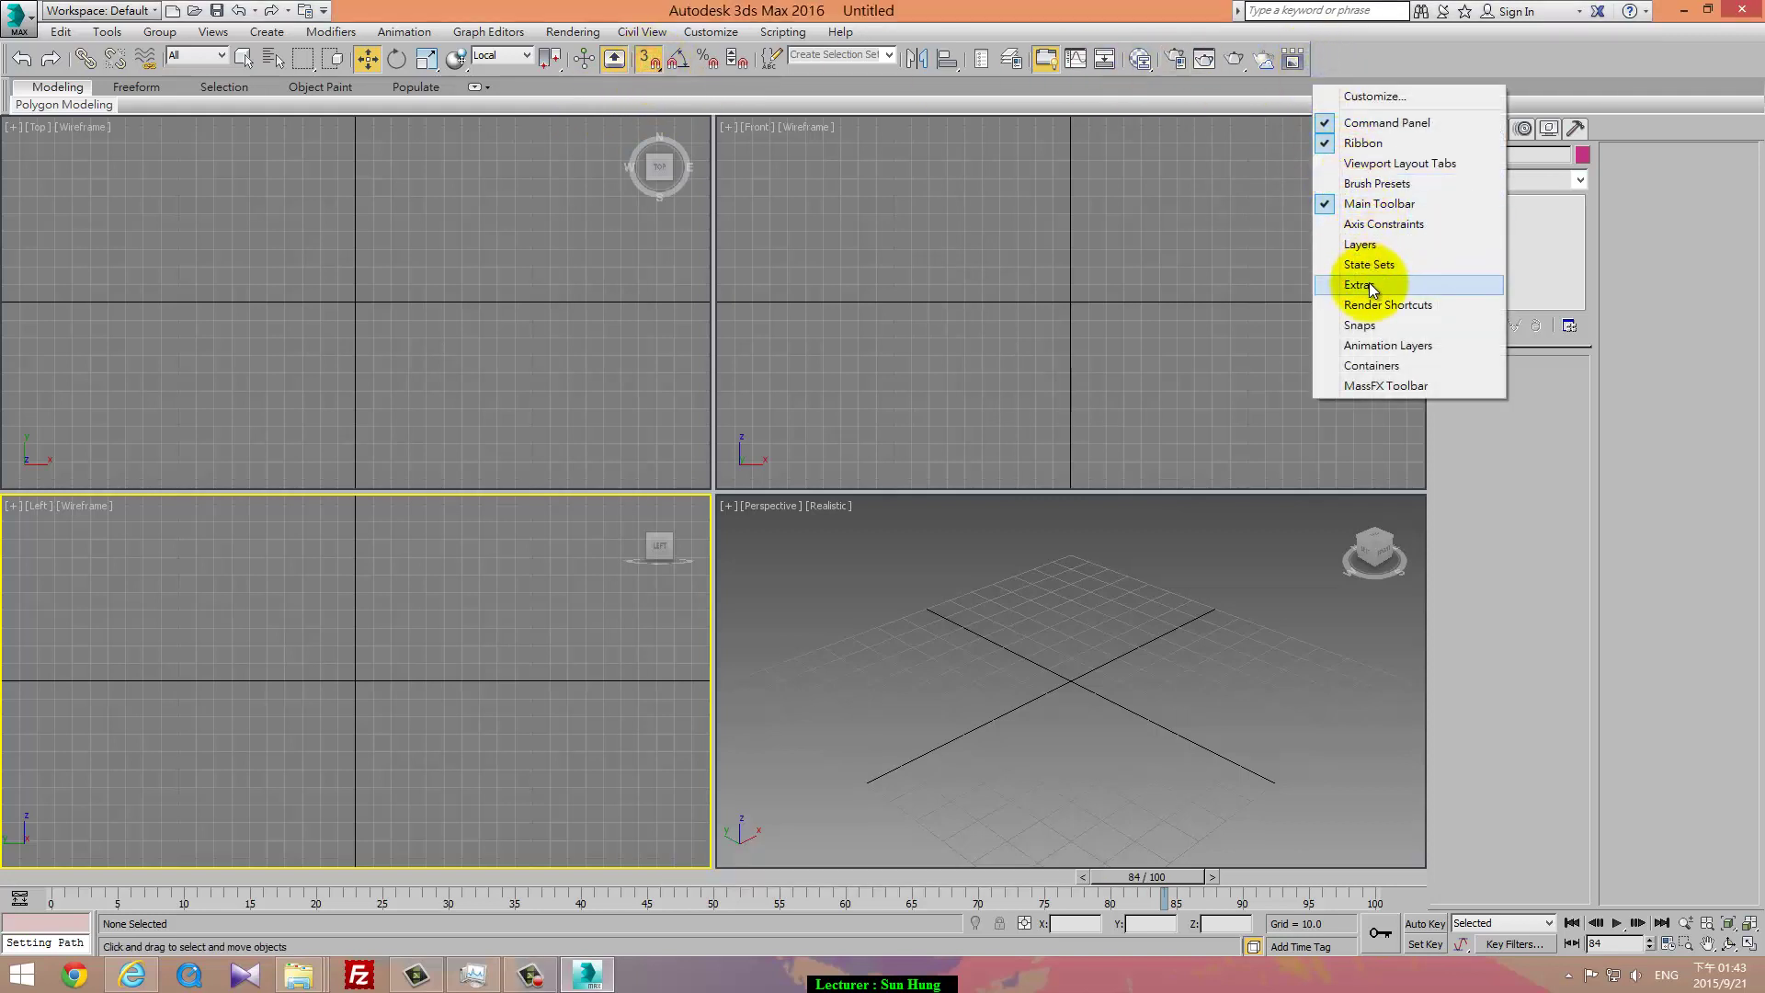
left_click(1359, 325)
left_click_drag(301, 172, 1463, 44)
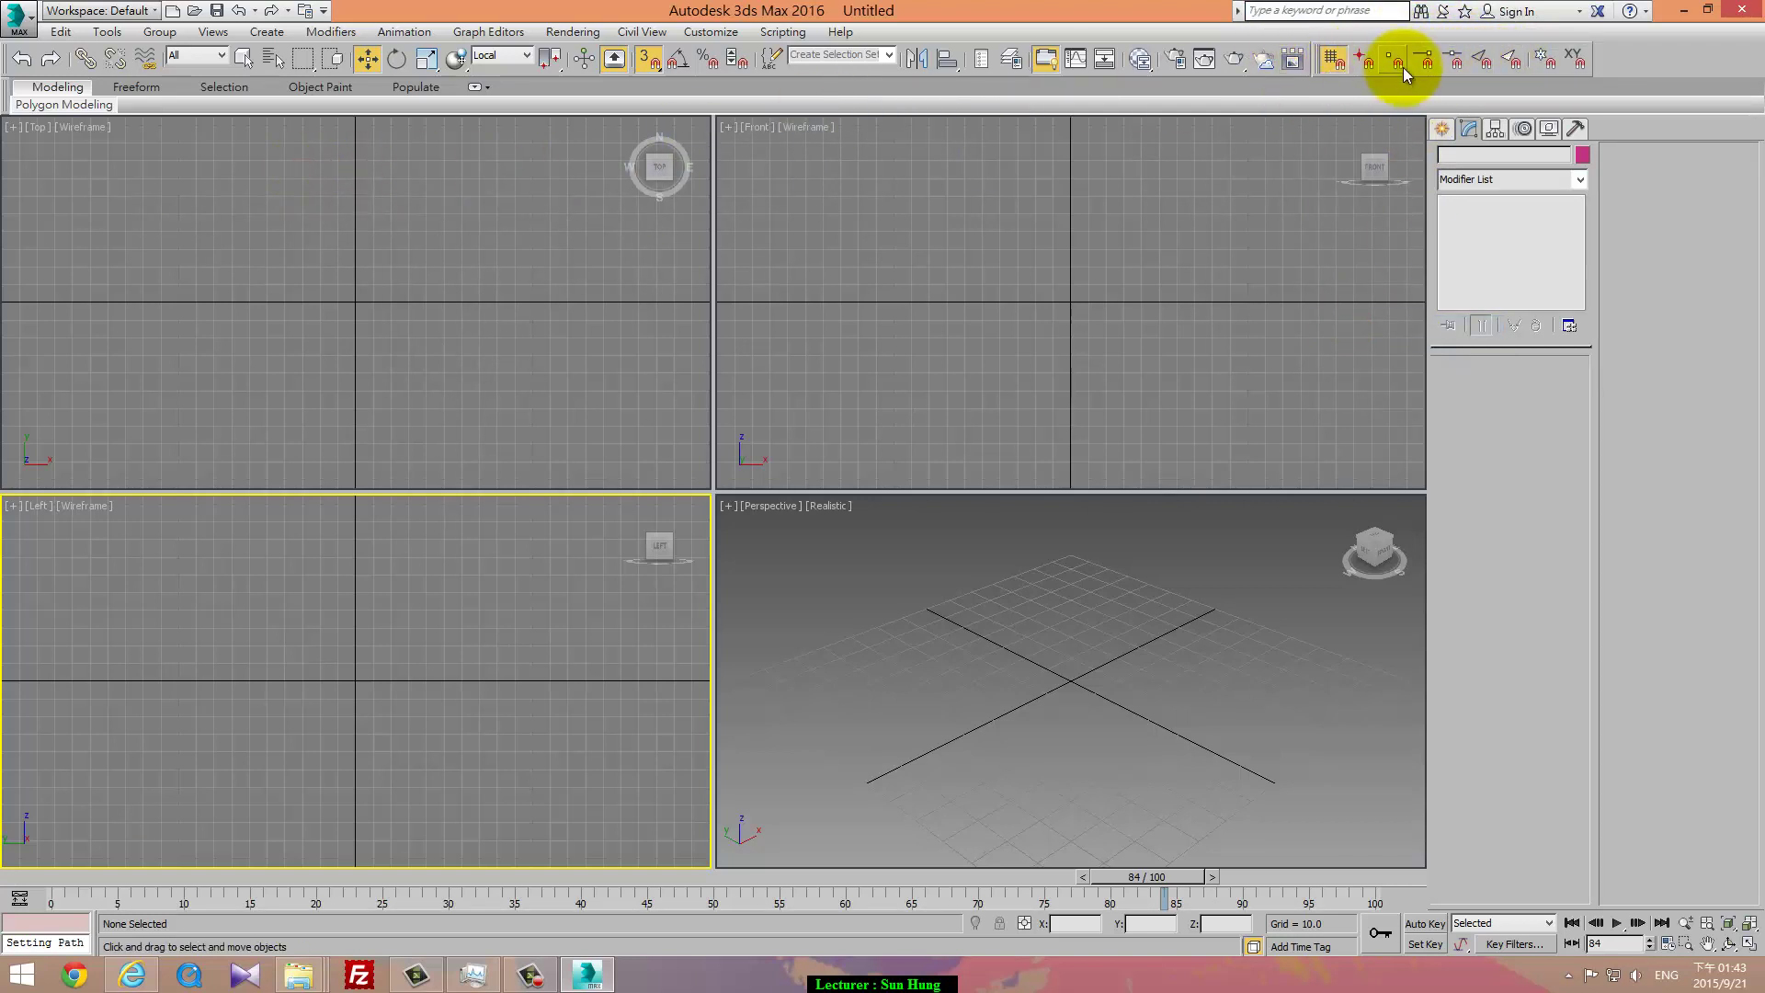
Step: Show the Axis Constraints toolbar and dock it beside the Snaps toolbar
right_click(1601, 62)
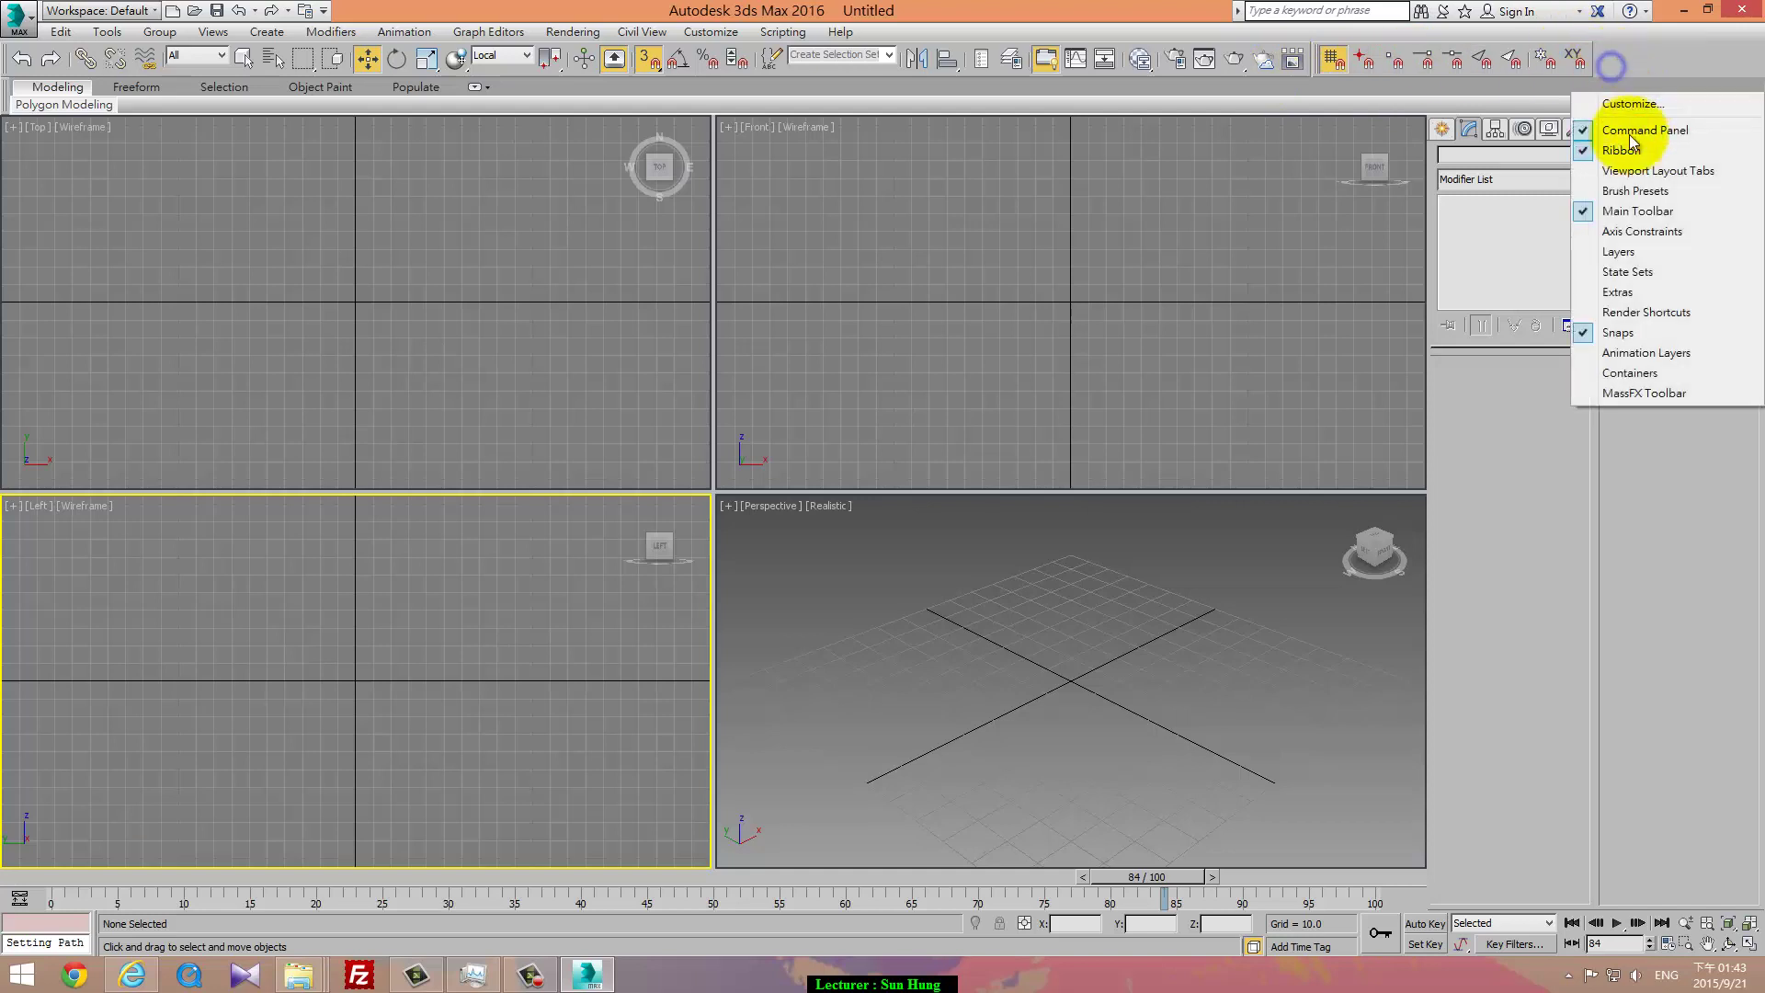
left_click(1613, 231)
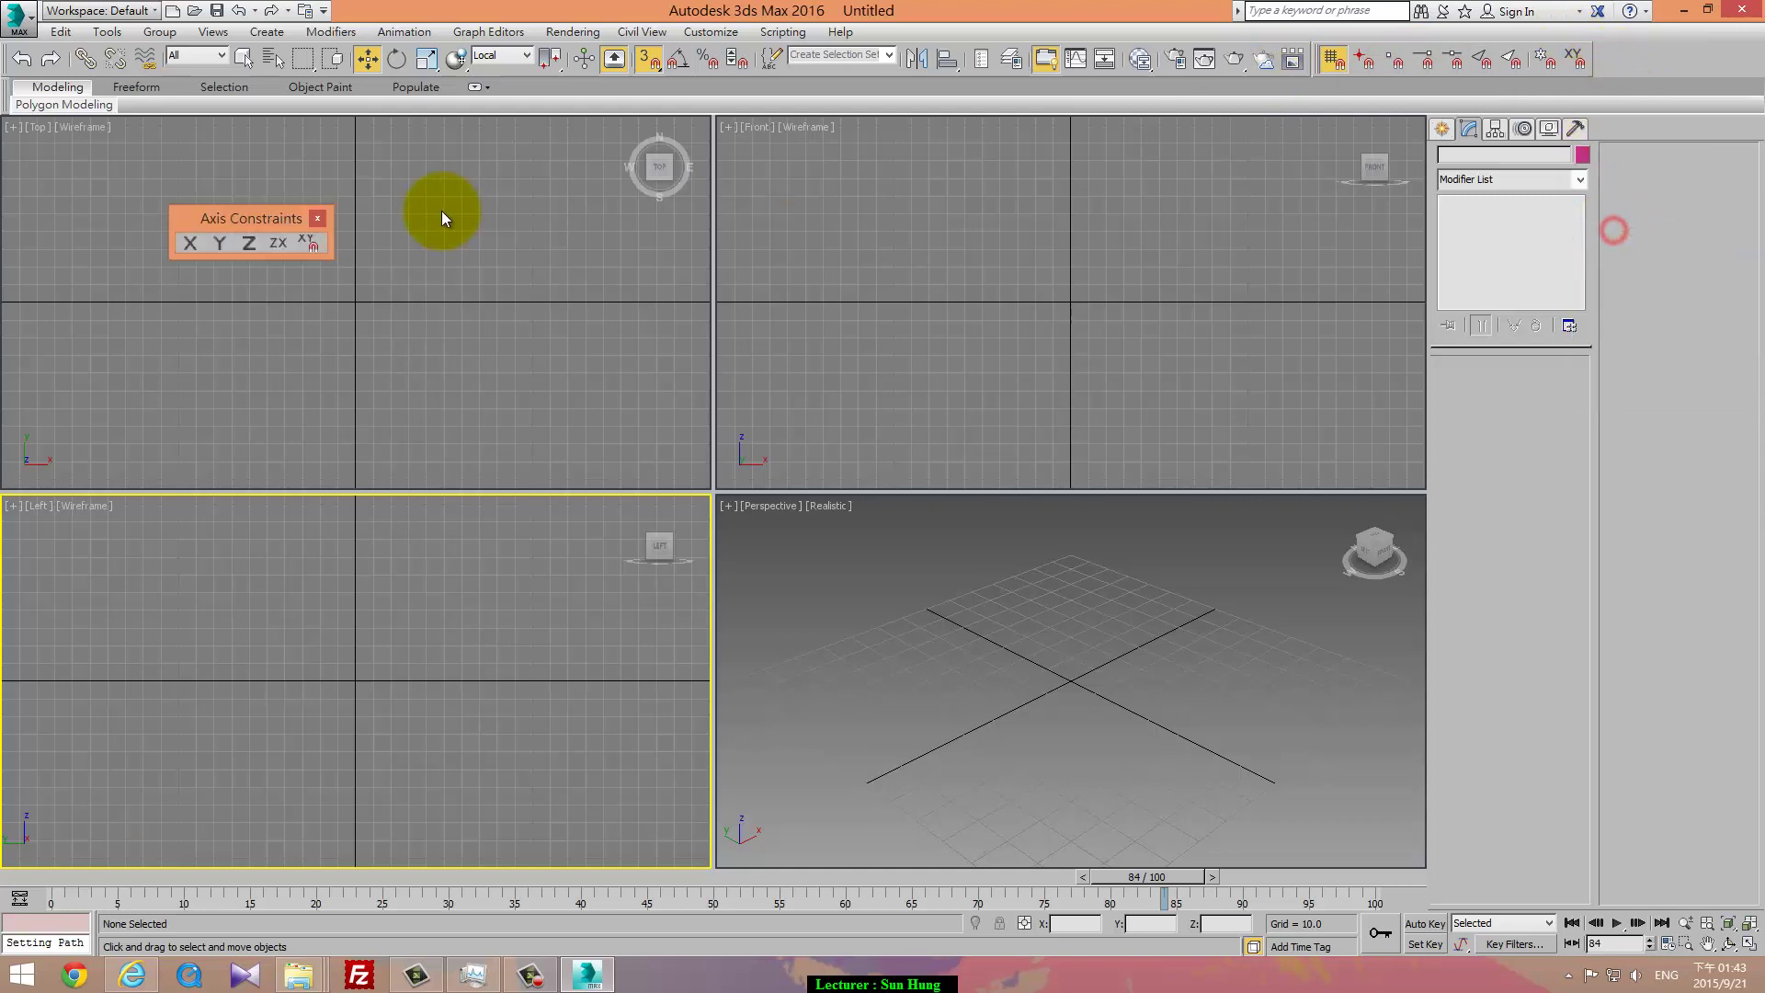
mouse_move(277, 215)
left_mouse_down()
mouse_move(1754, 16)
mouse_move(1695, 42)
left_mouse_up()
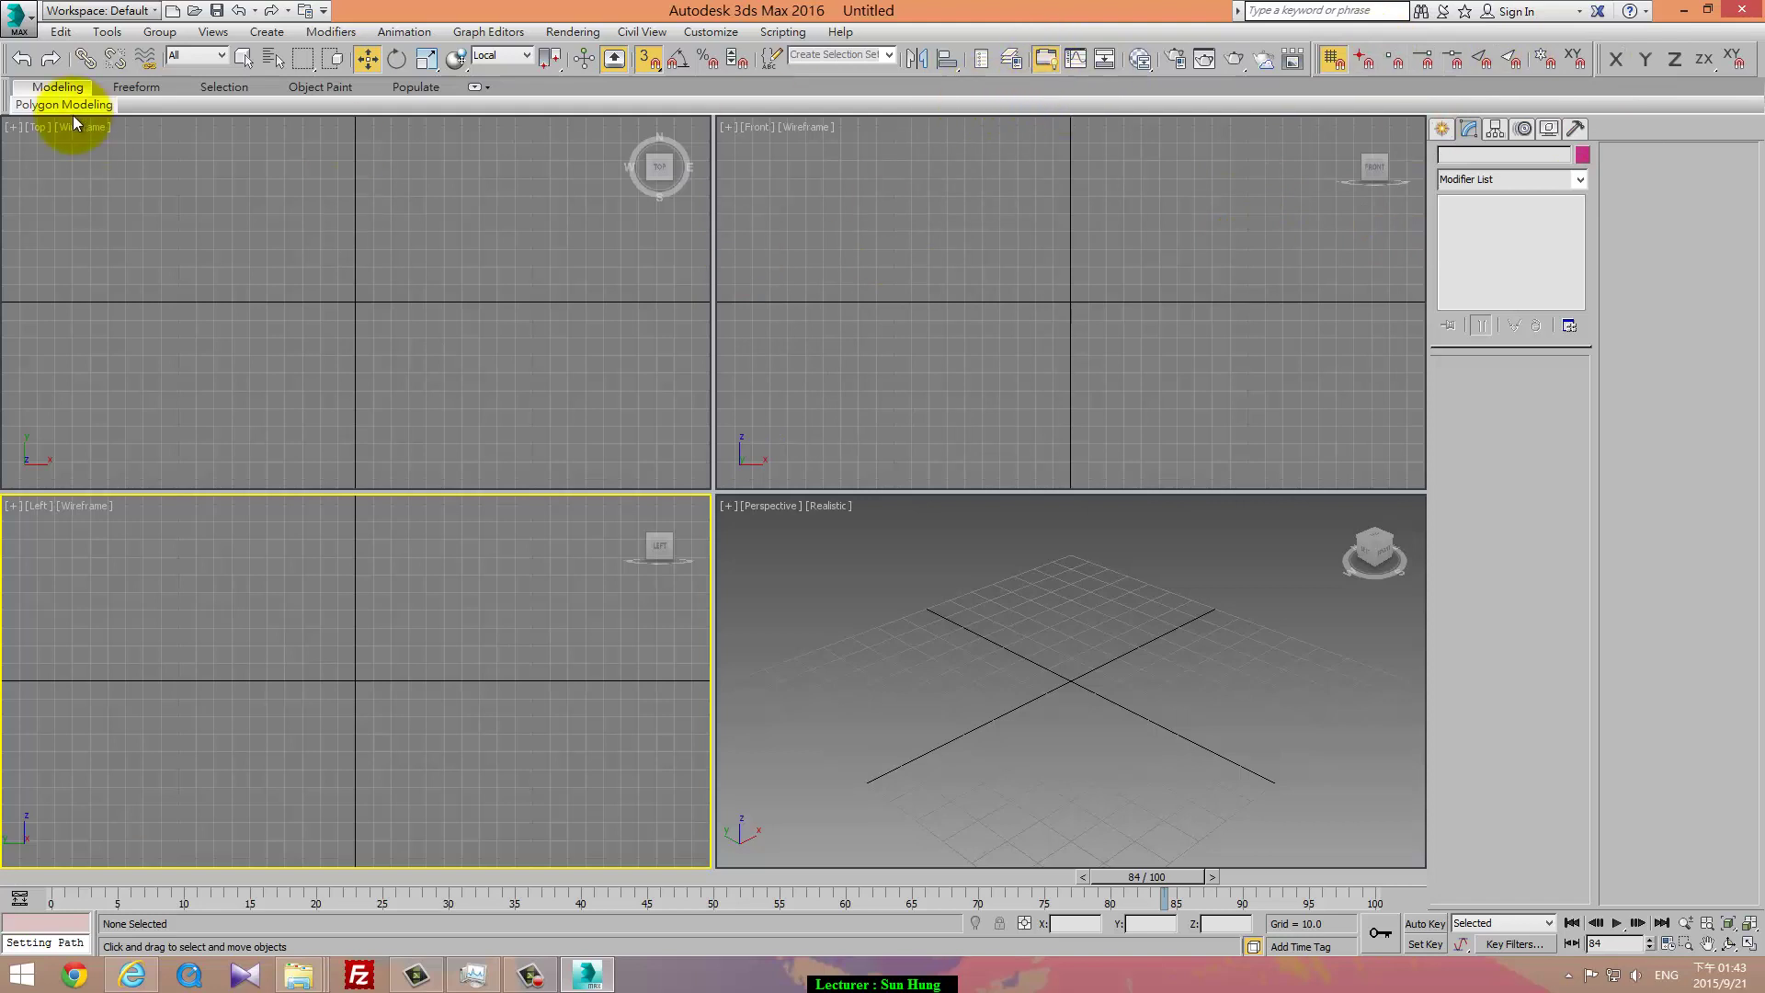
Step: Hide the ribbon, start the Bones tool with IKHISolver on children and root, and activate Top
left_click(1078, 59)
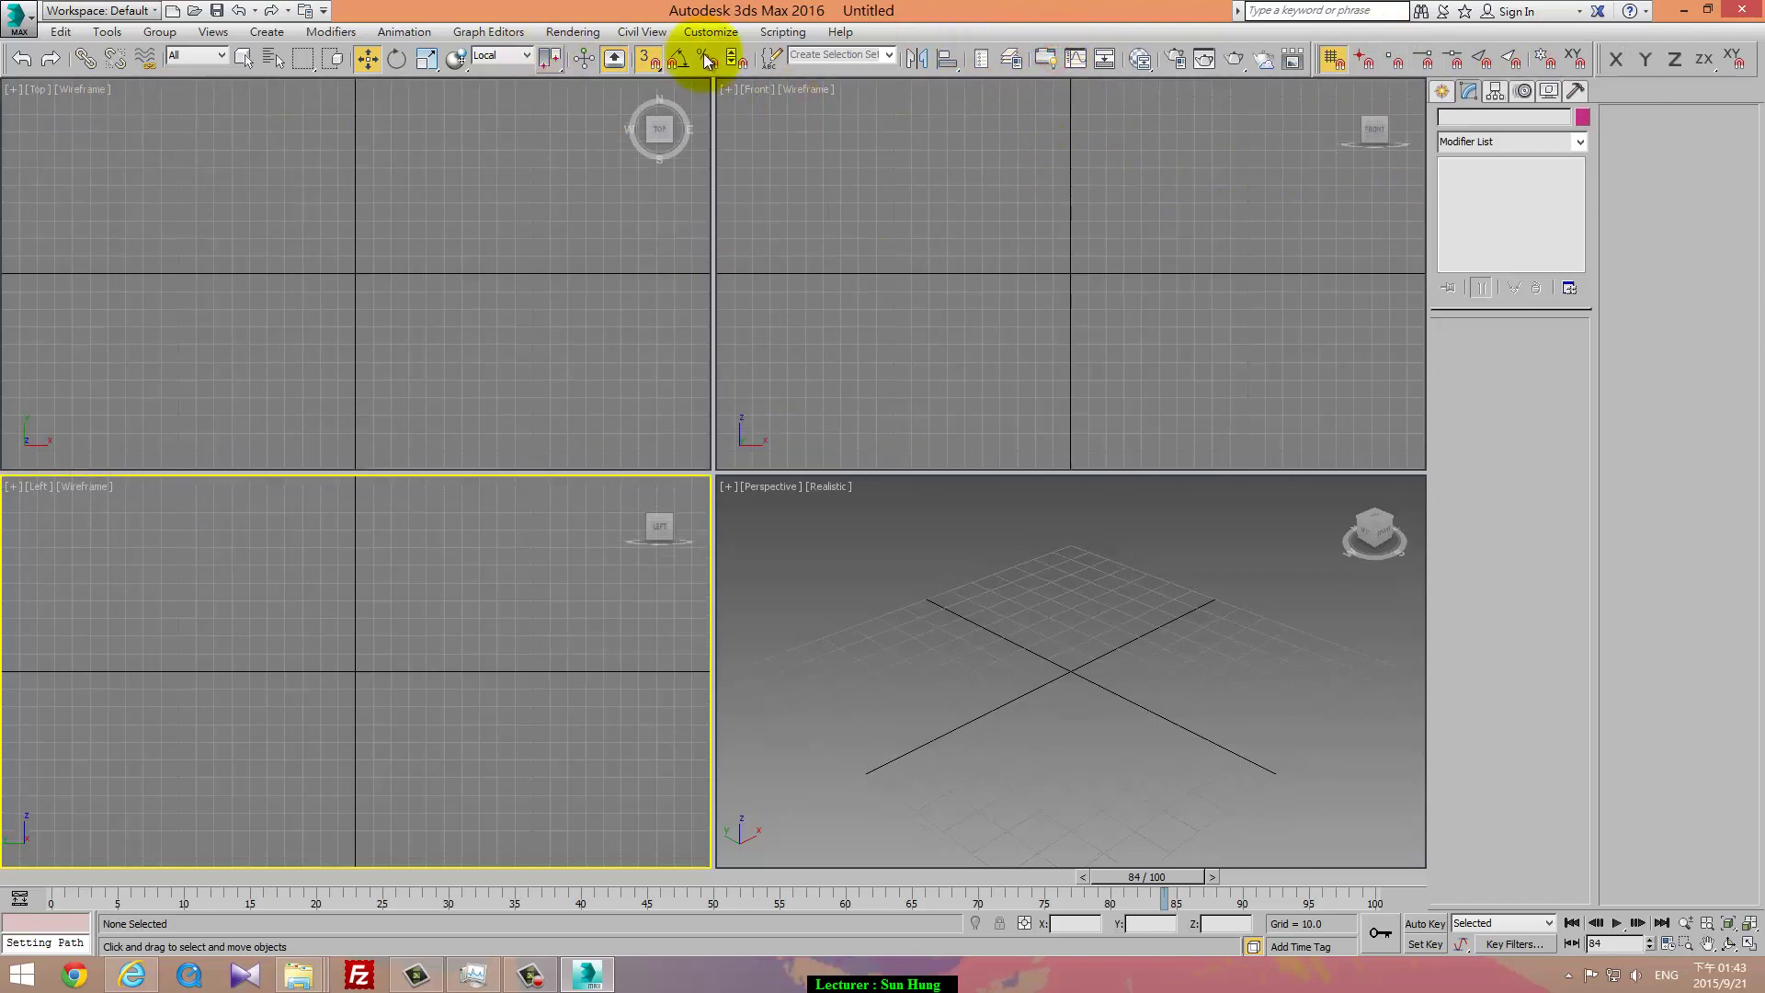
left_click(1445, 94)
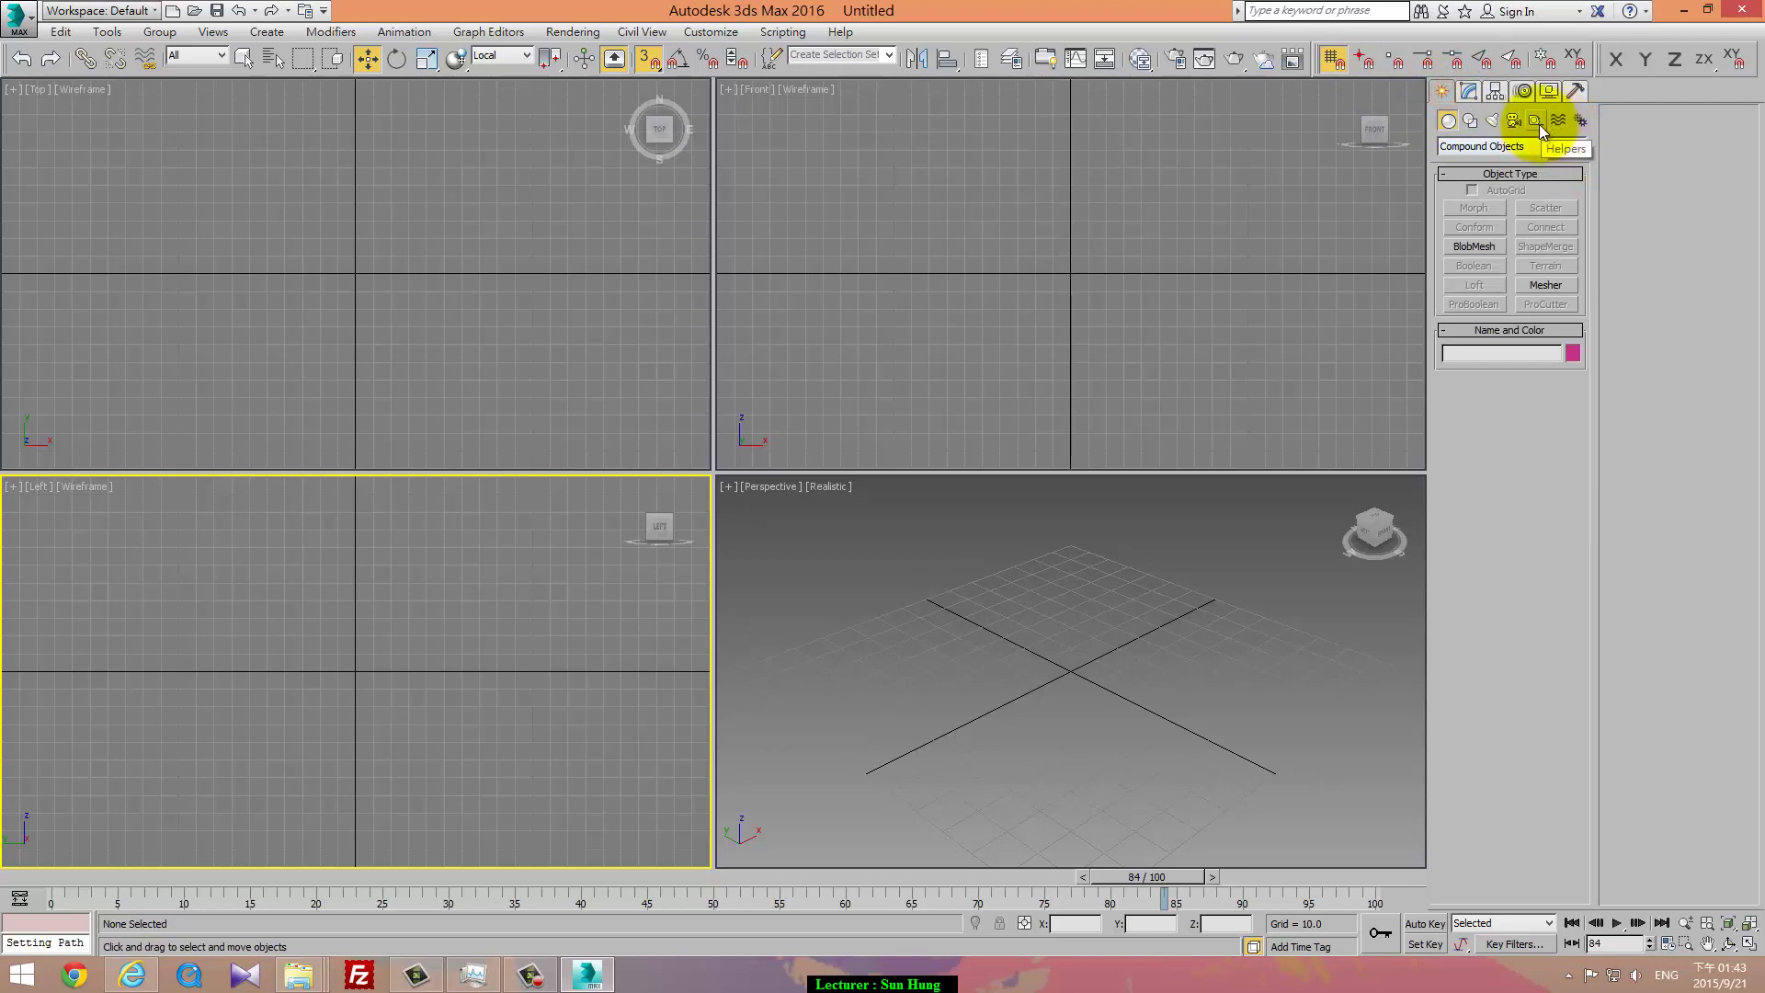
left_click(1578, 124)
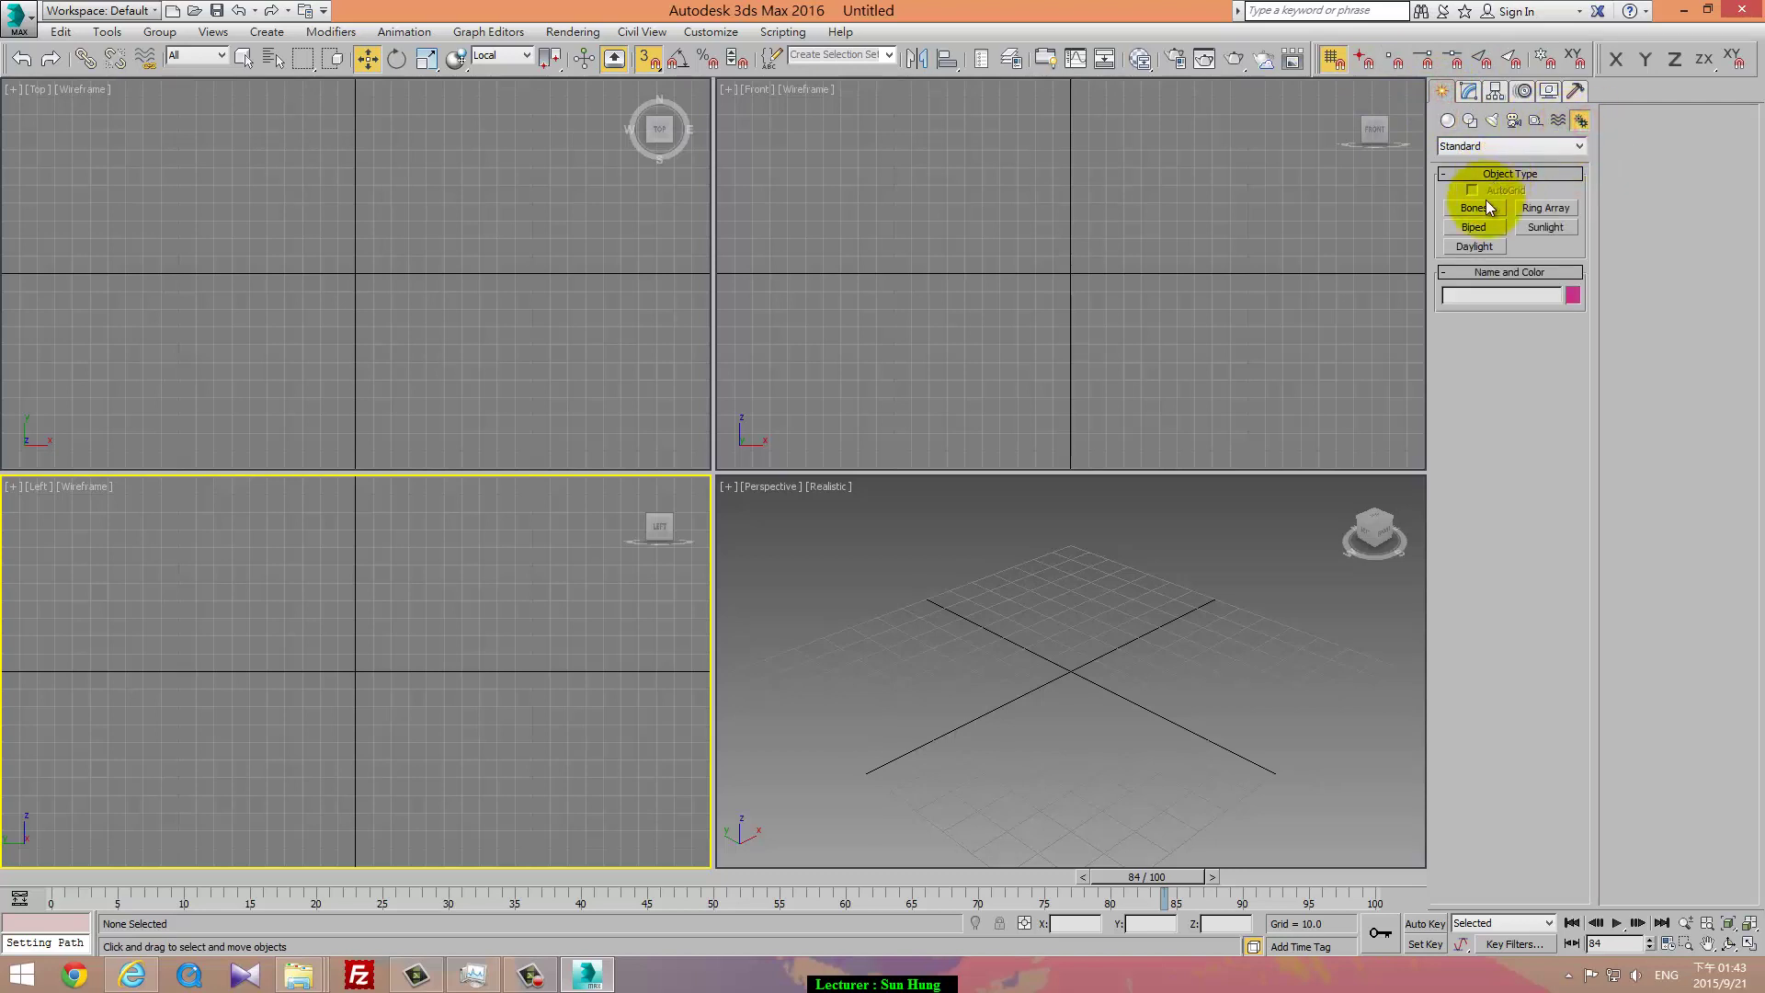
left_click(1485, 203)
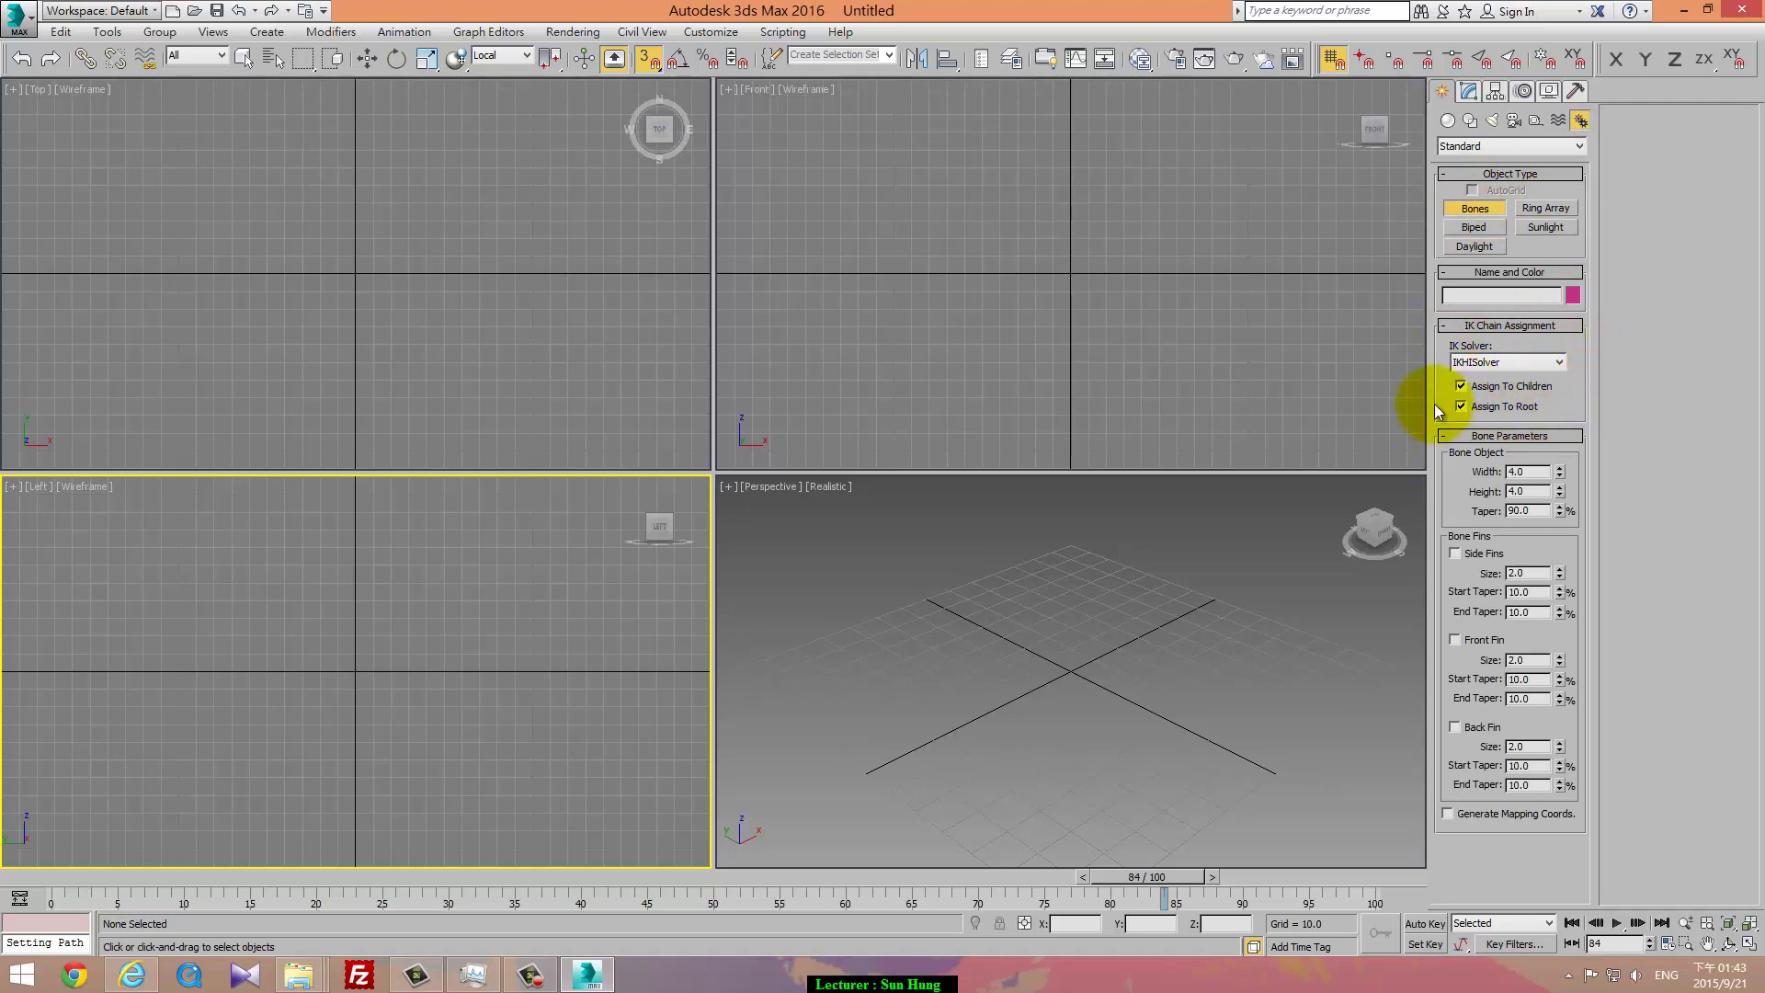
middle_click_drag(515, 262, 620, 124)
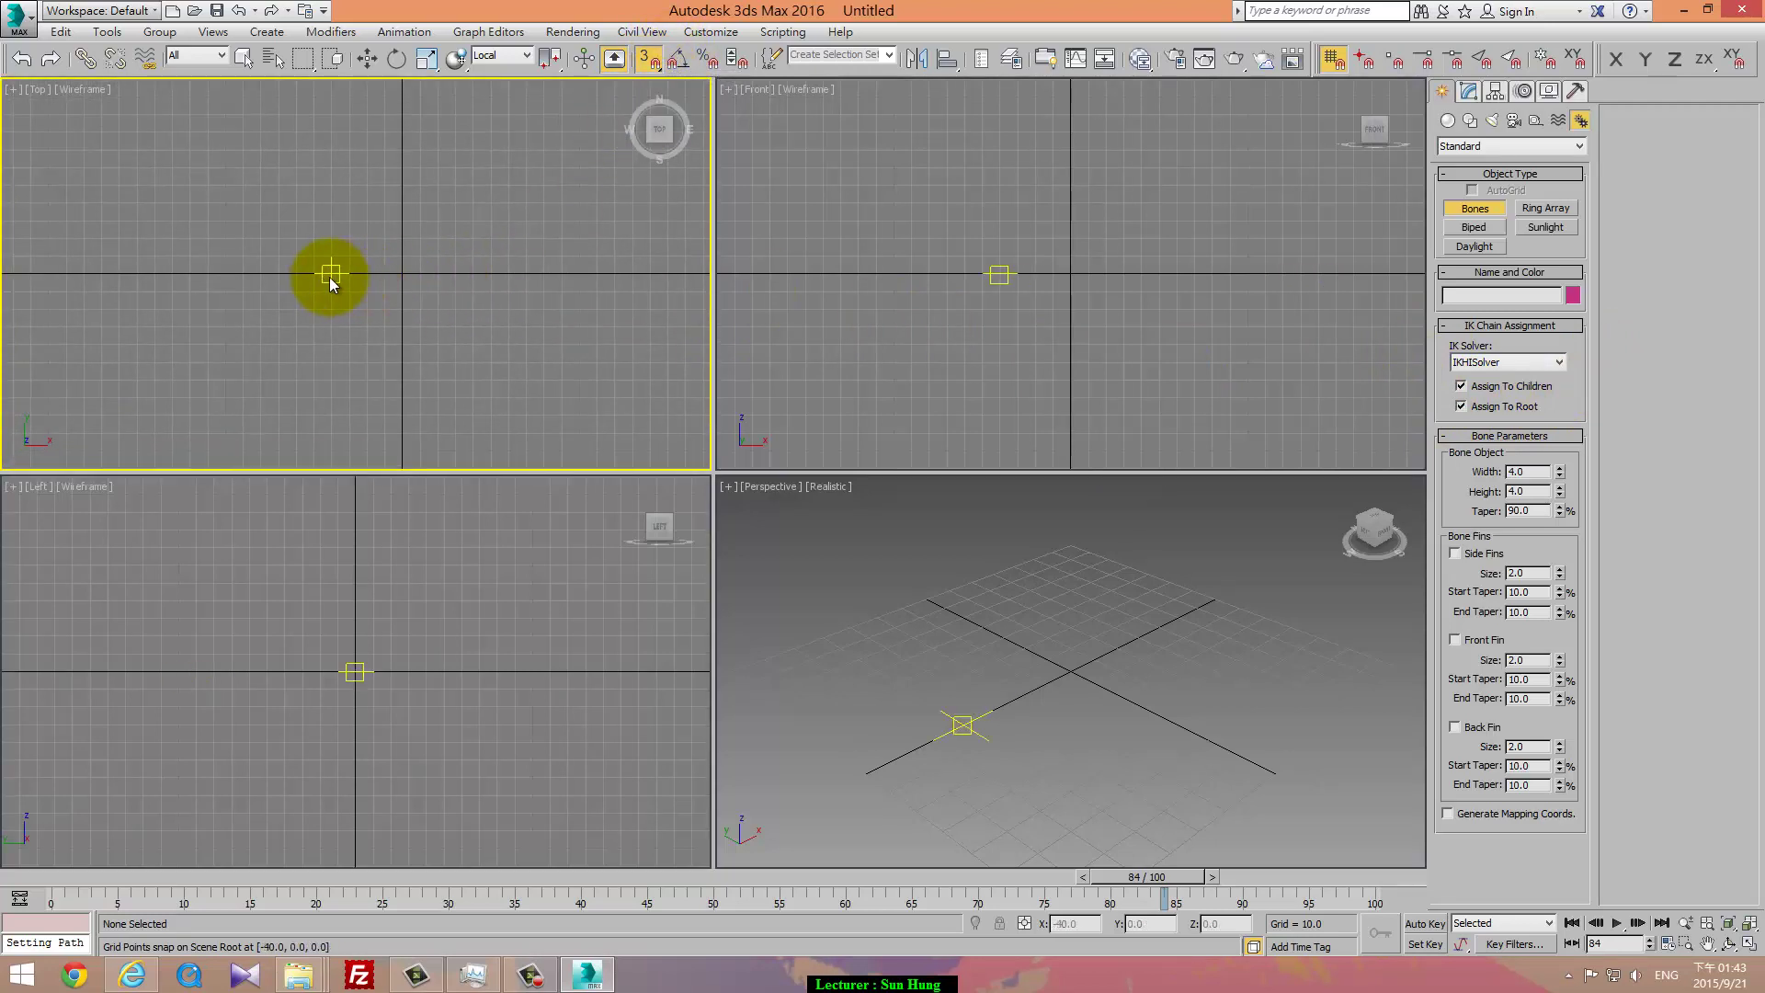
Step: Draw one bone in the Top view from X -40 to X 40, generating IK Chain001
left_click(331, 276)
left_click(475, 273)
right_click(475, 273)
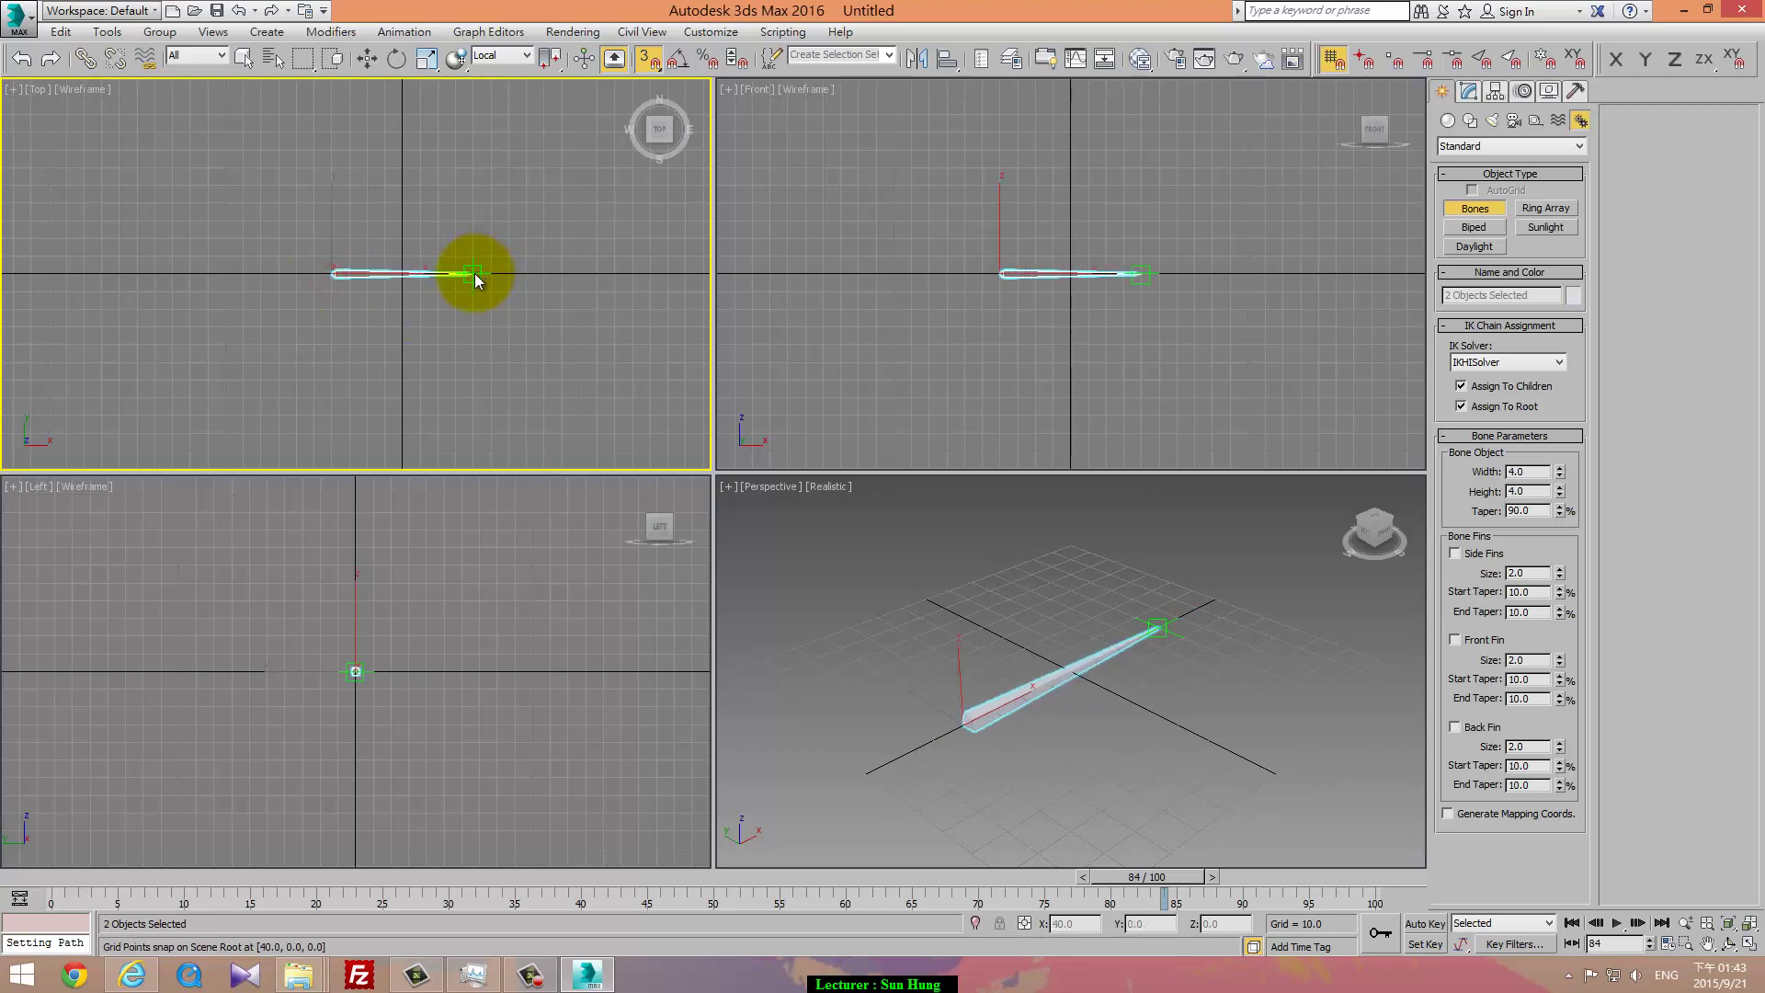
right_click(475, 273)
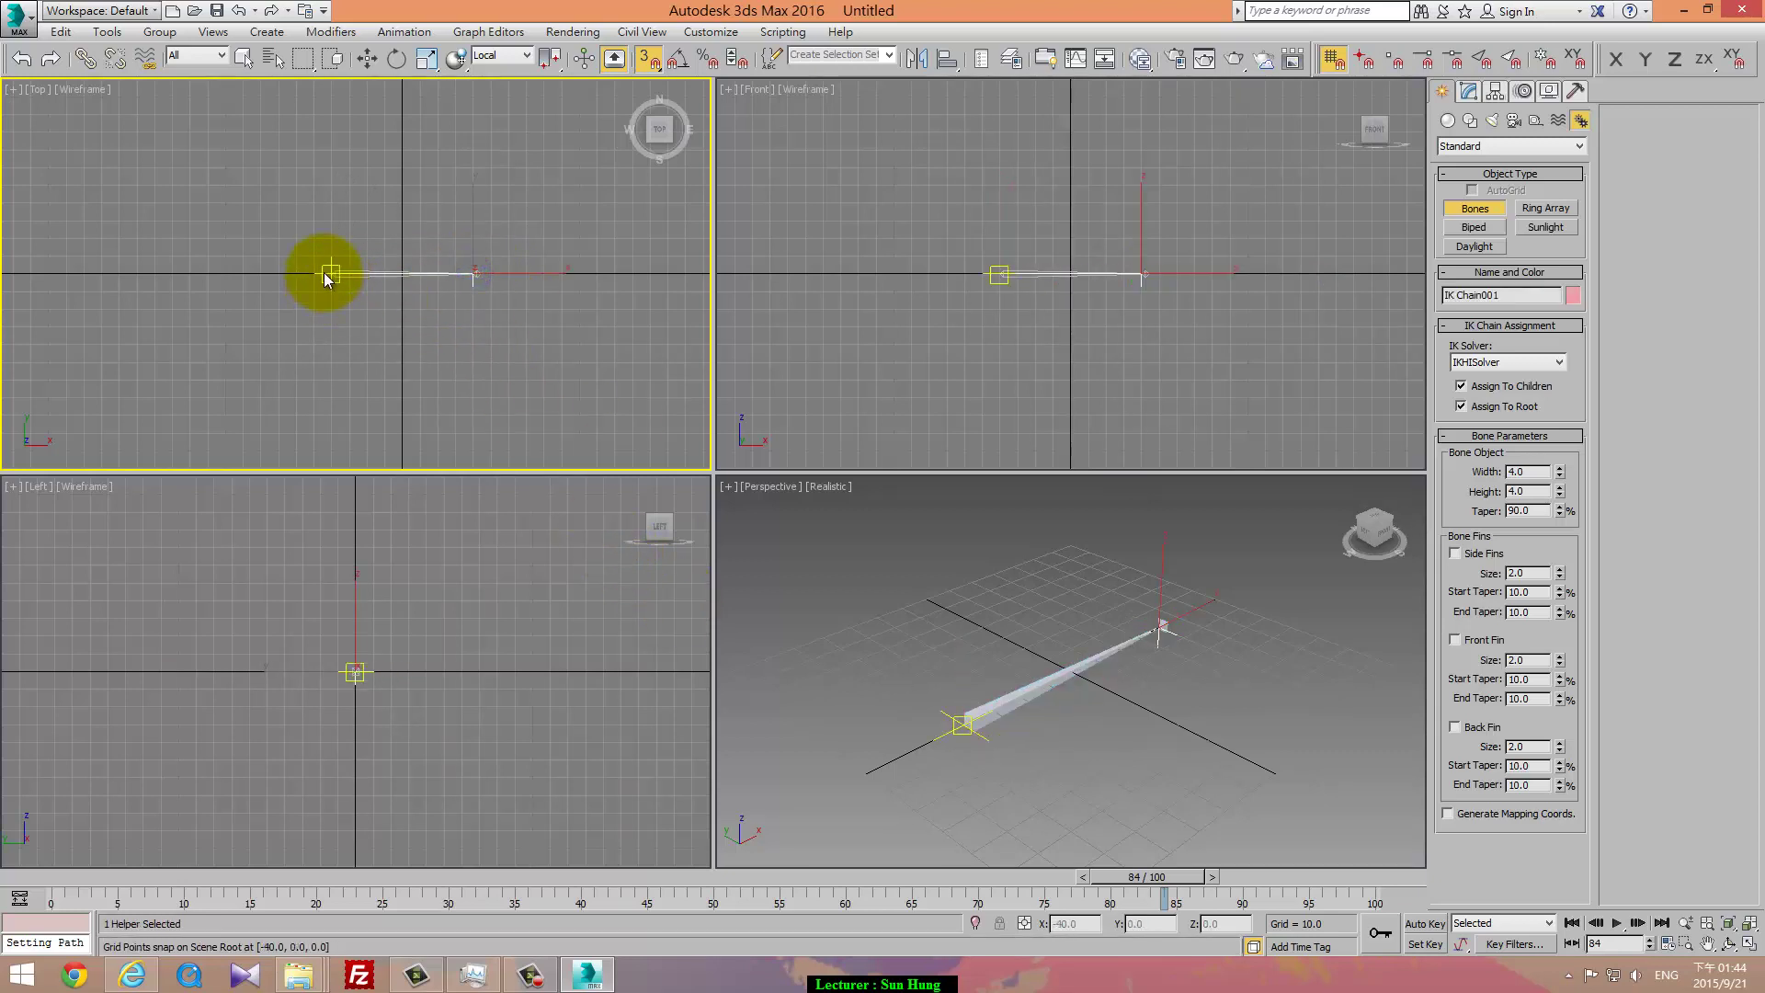
left_click_drag(326, 278, 521, 275)
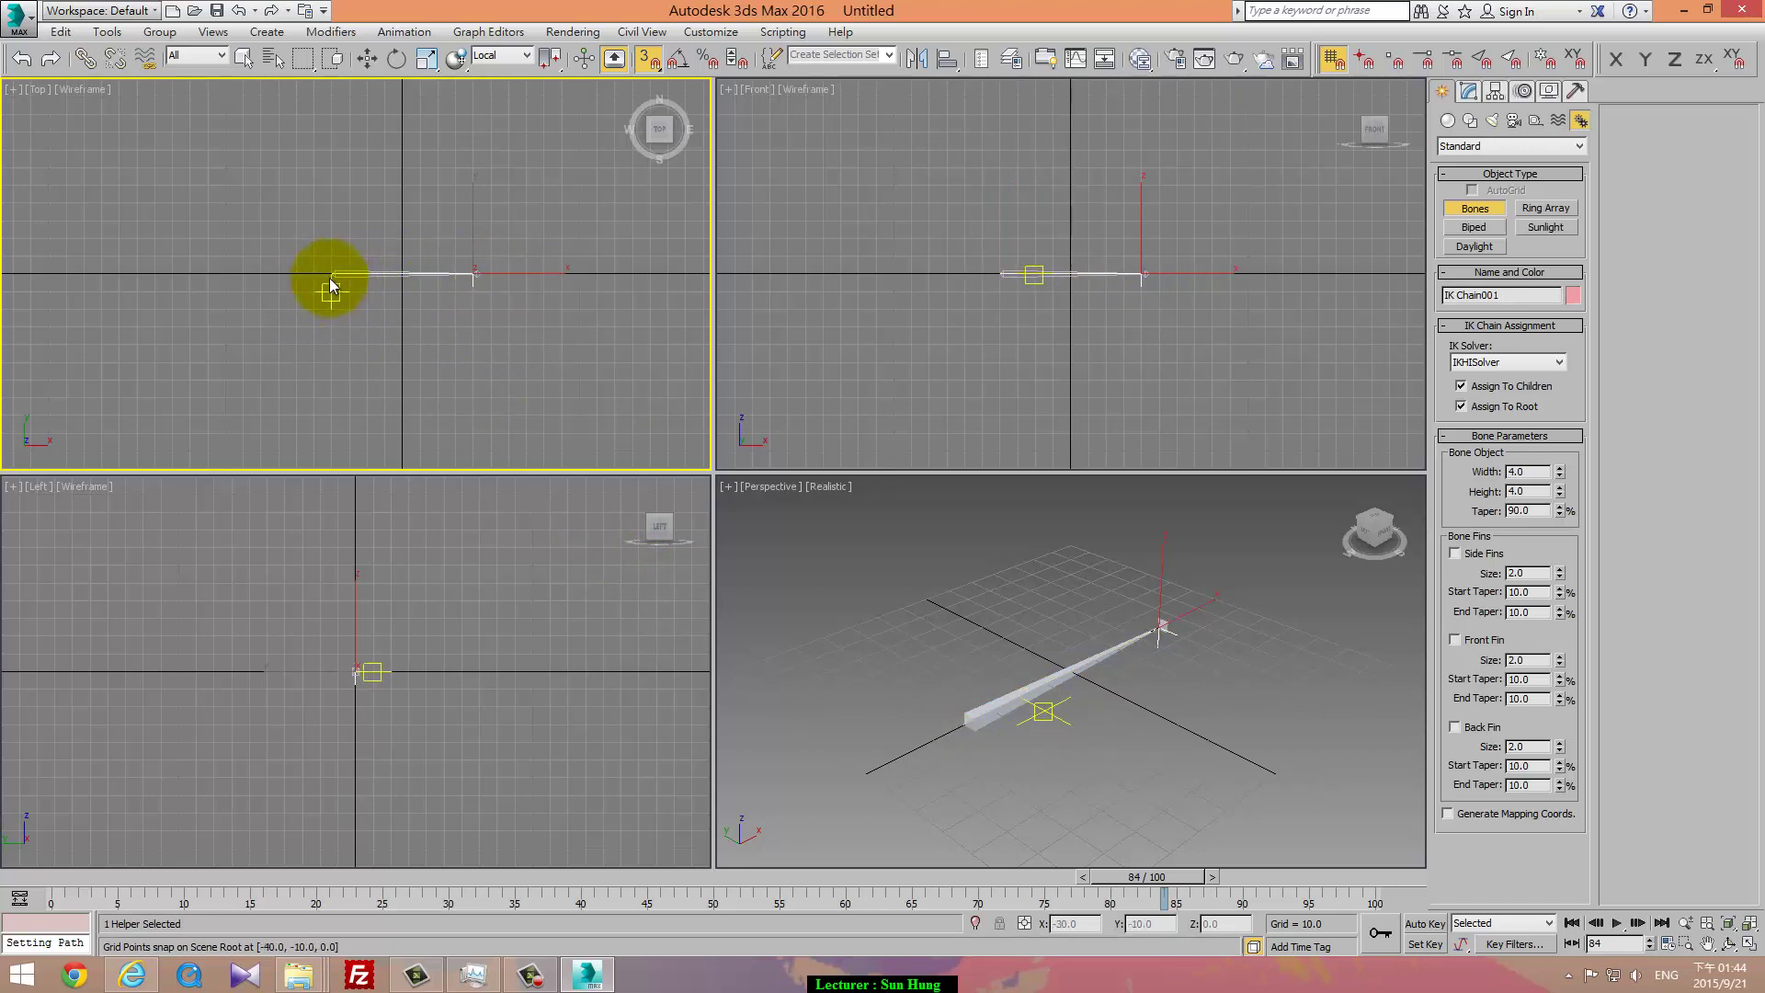
left_click_drag(330, 279, 518, 277)
left_click_drag(343, 292, 474, 288)
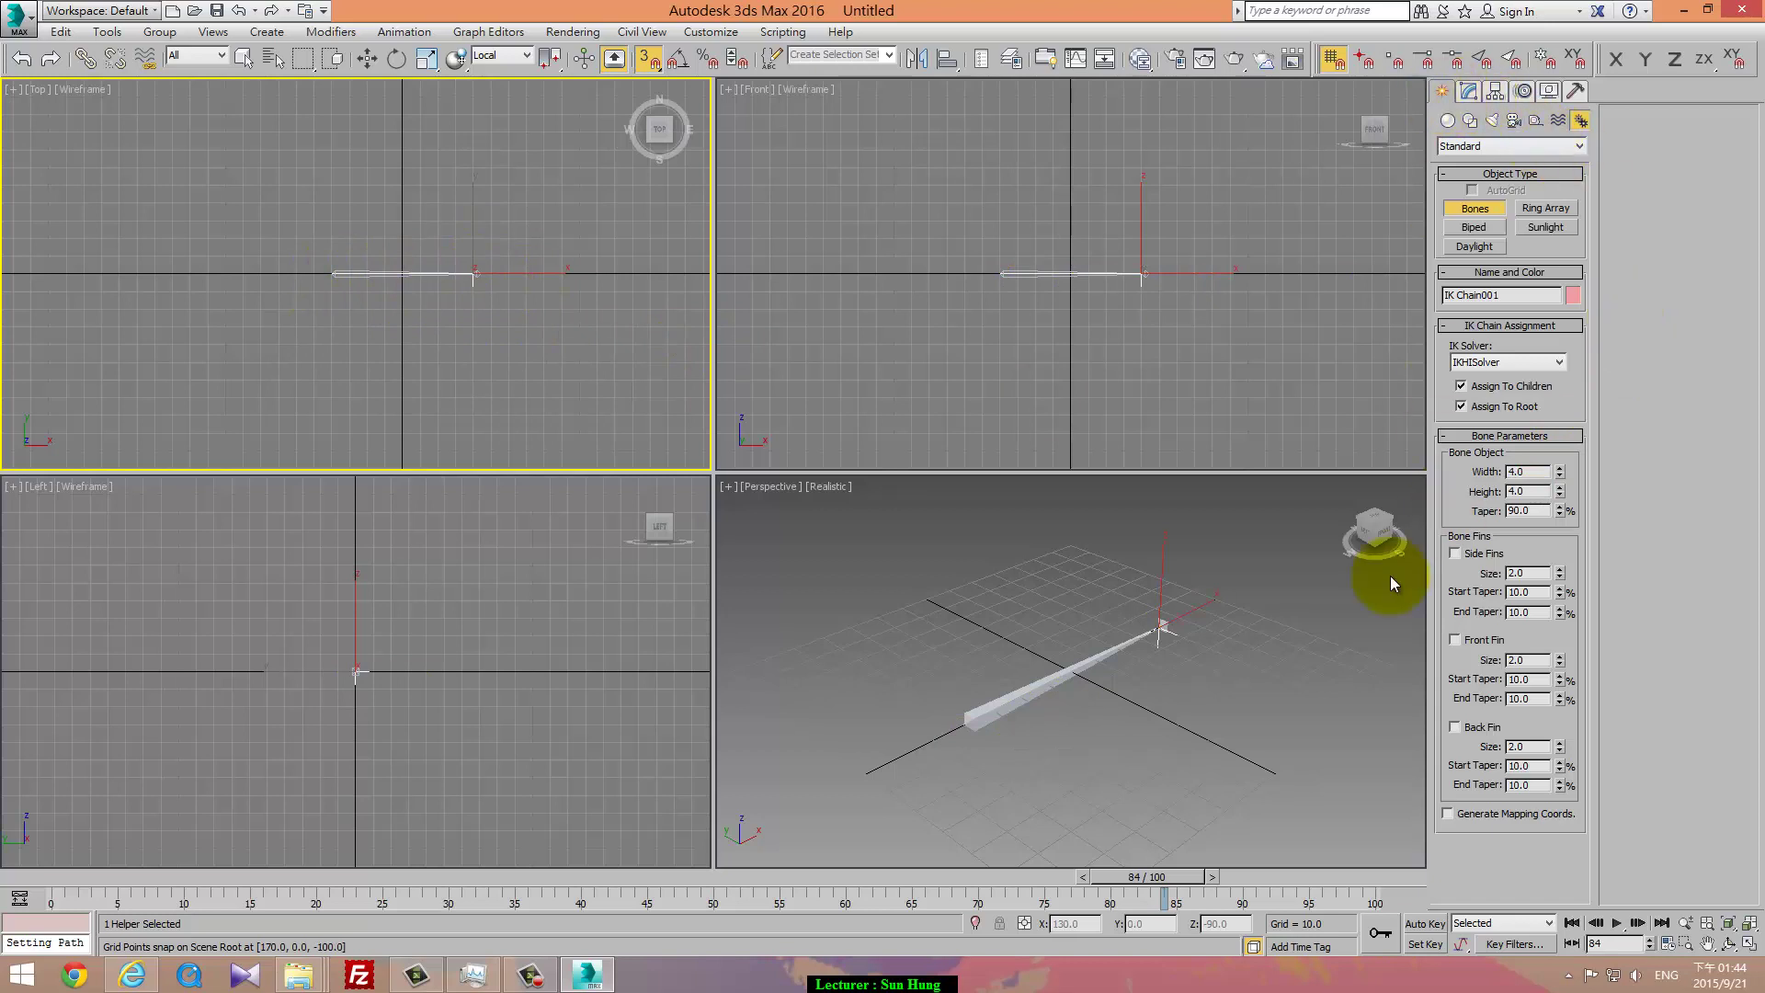
left_click(1447, 120)
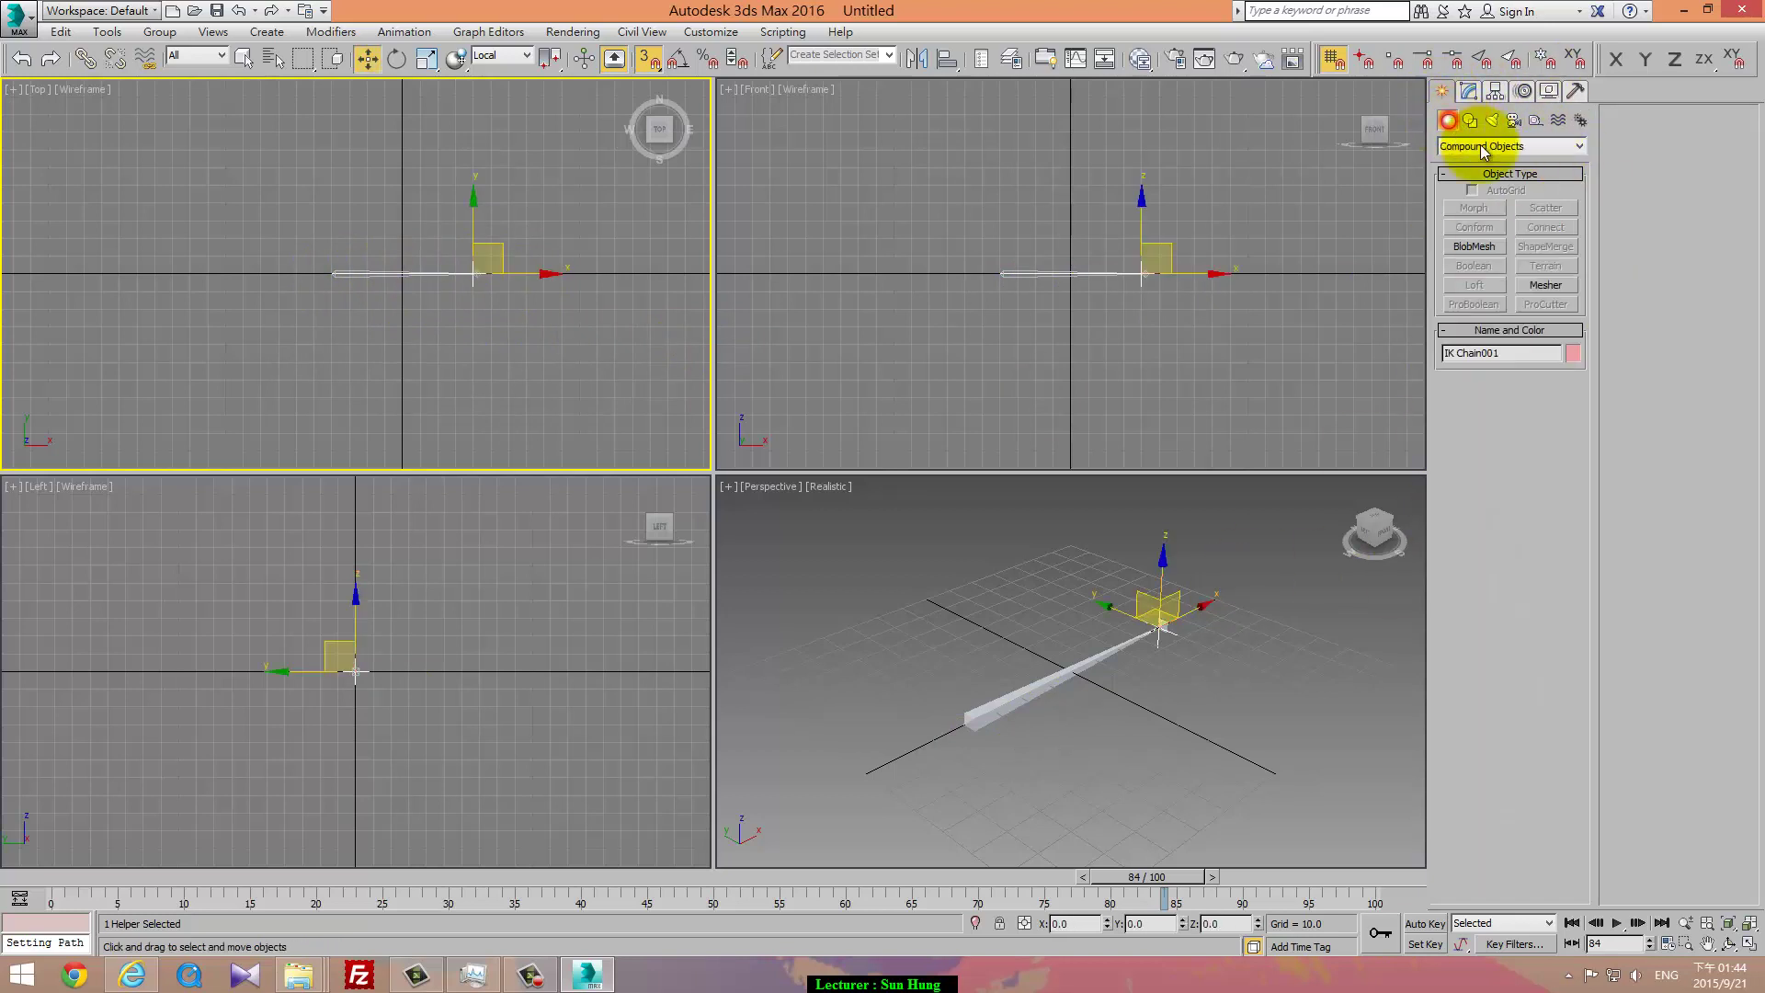
Step: Draw an Extended Primitives ChamferBox over the bone: 40 × 80 base, height 20, fillet 10
left_click(1461, 147)
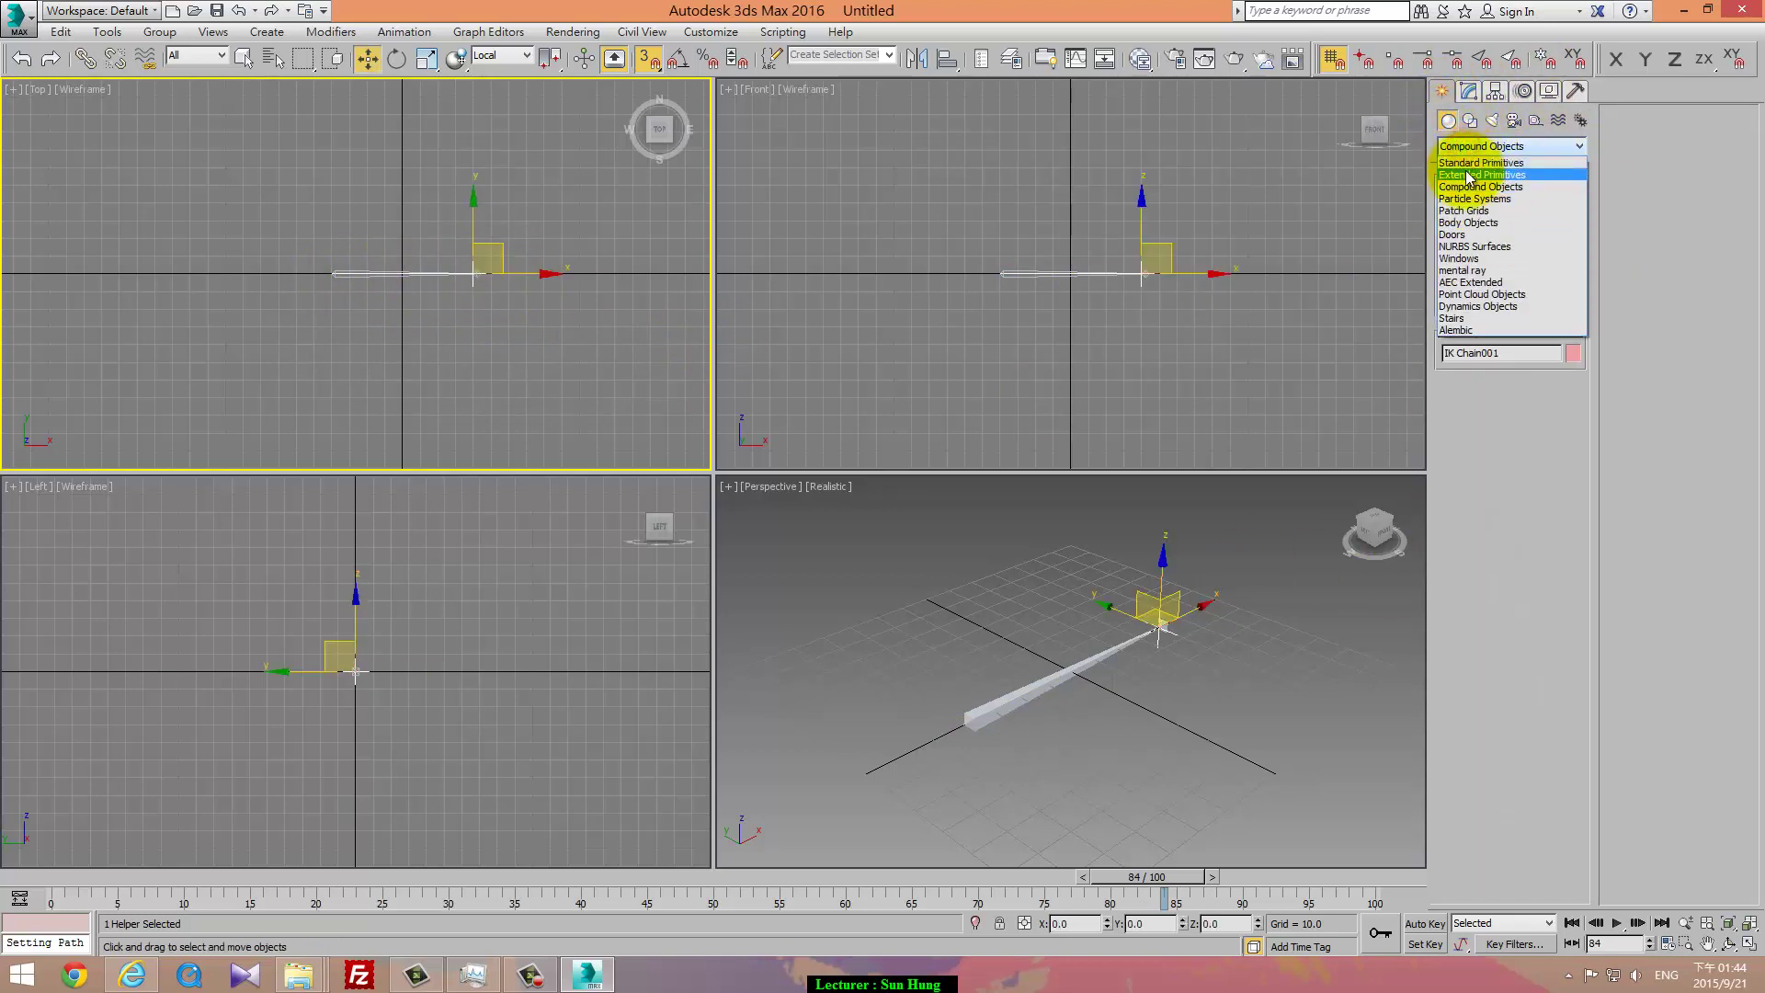
left_click(1476, 174)
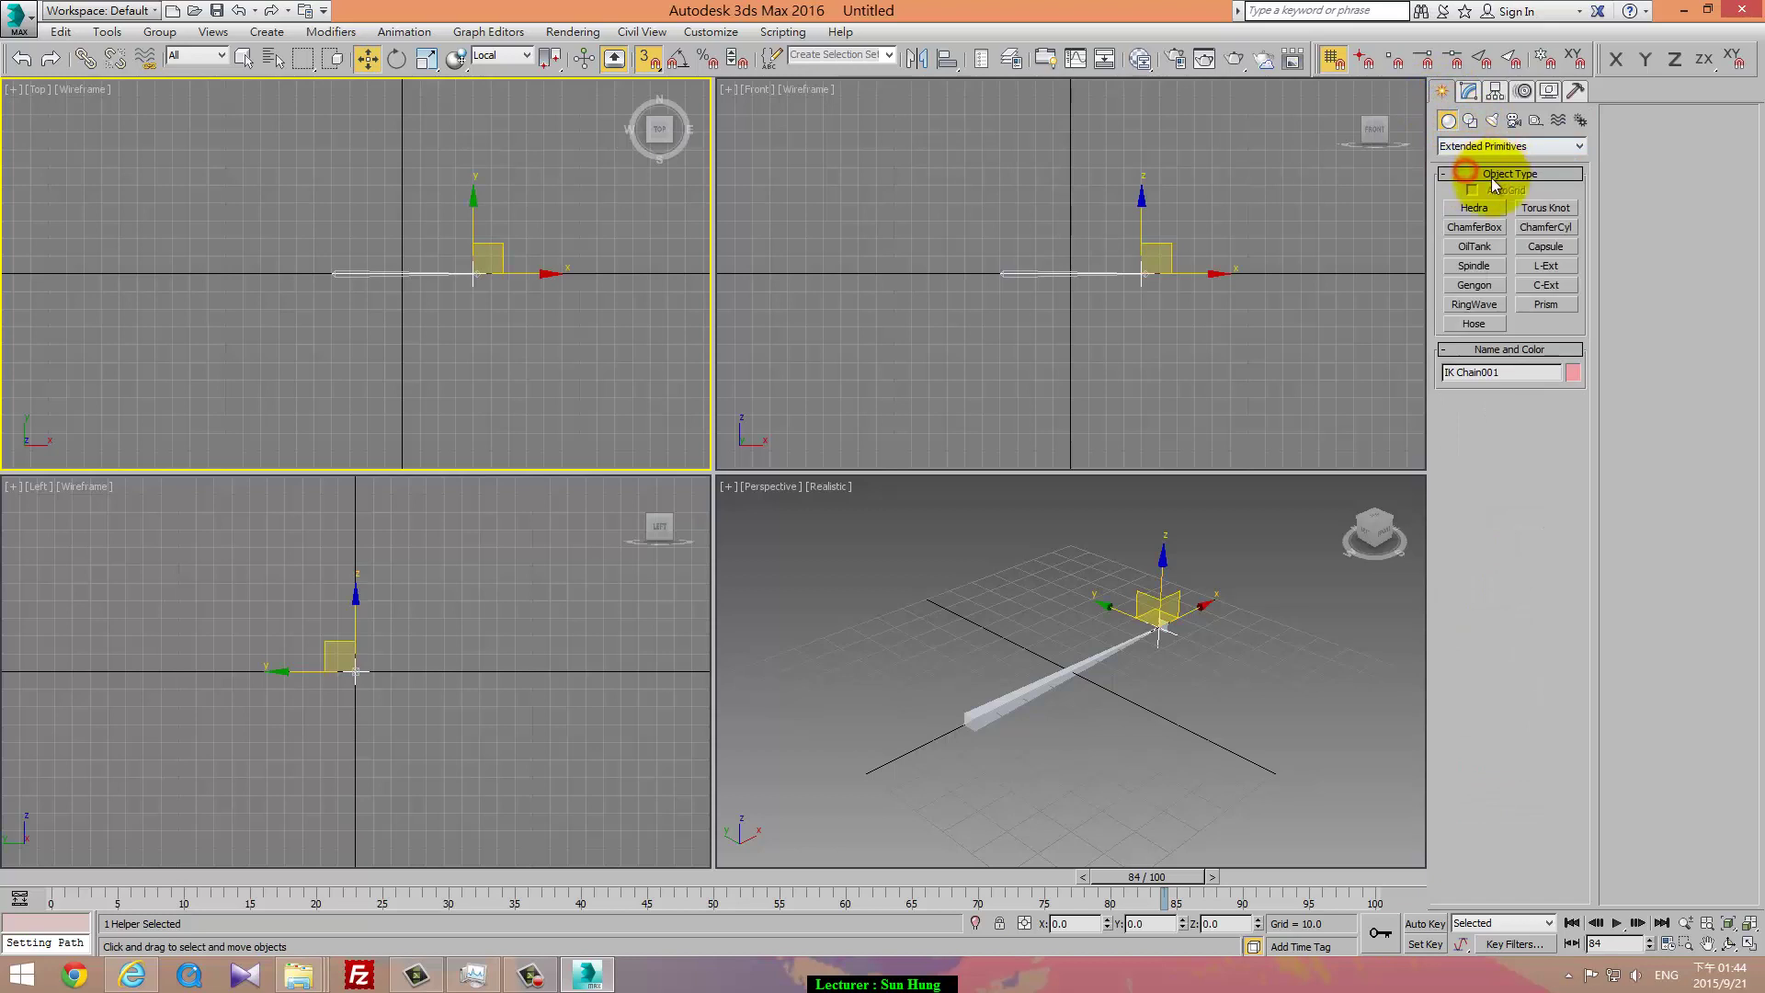
left_click(1465, 226)
scroll(324, 226, "up", 2)
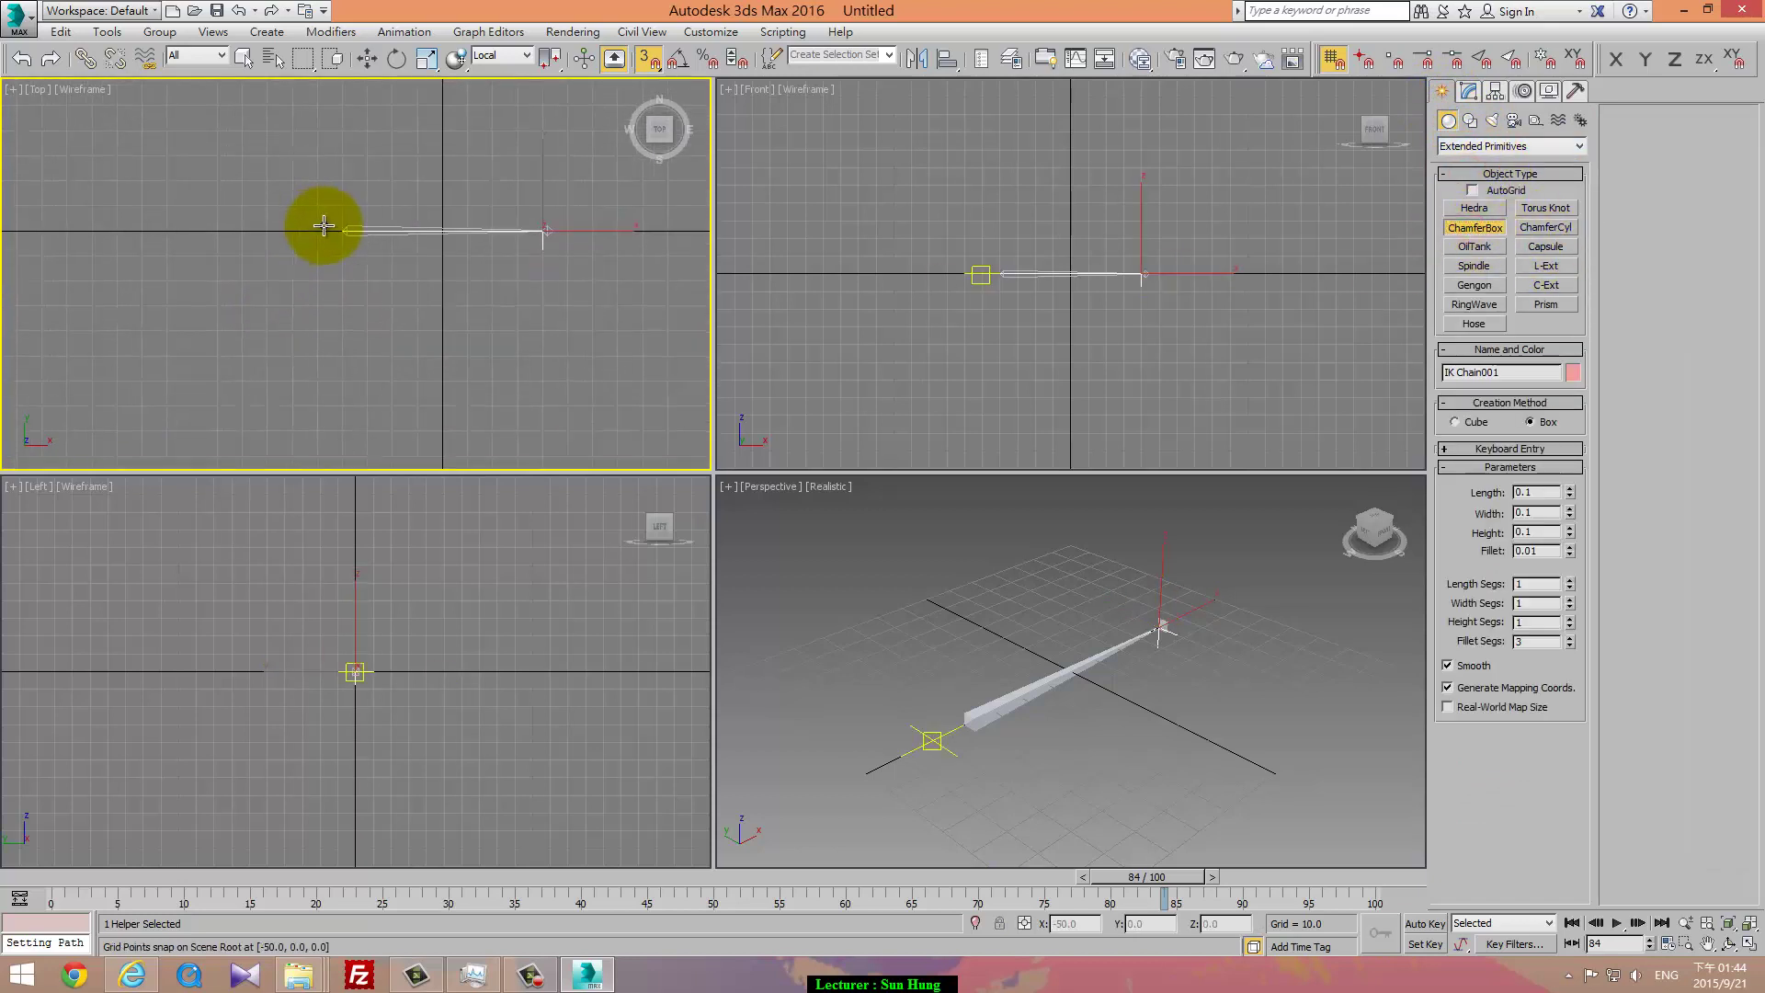
left_click_drag(323, 225, 367, 205)
middle_click_drag(368, 205, 295, 251)
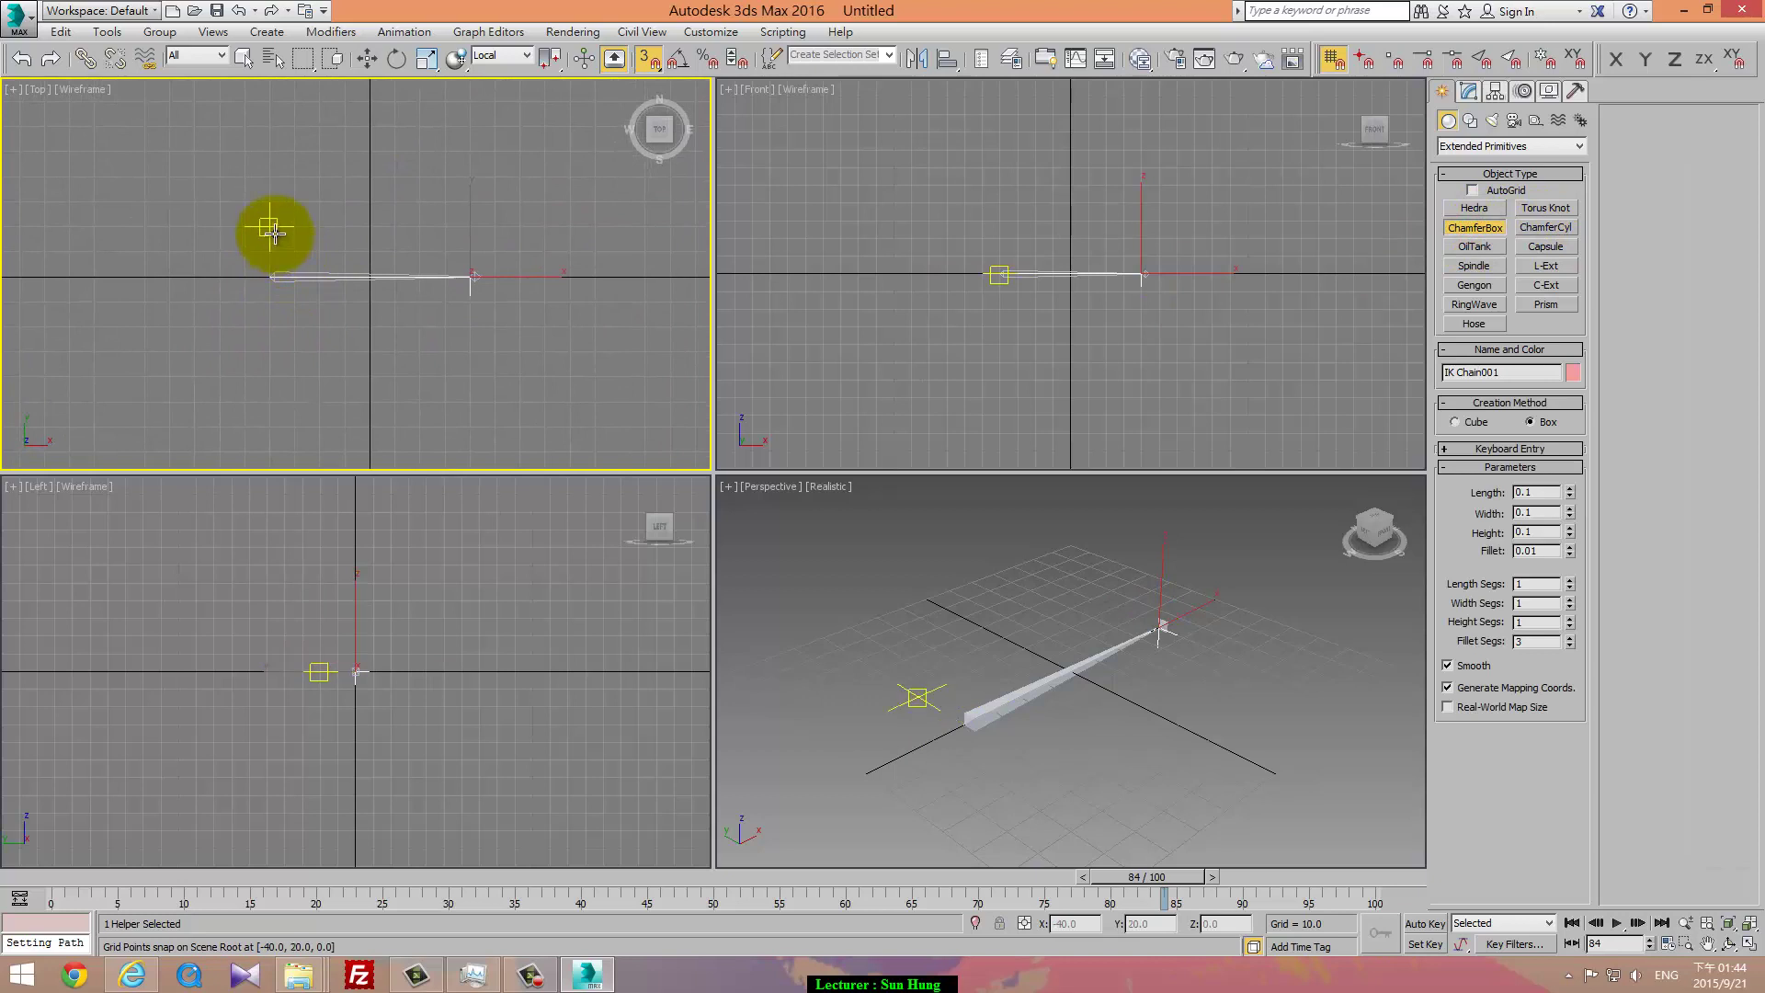
left_click(274, 232)
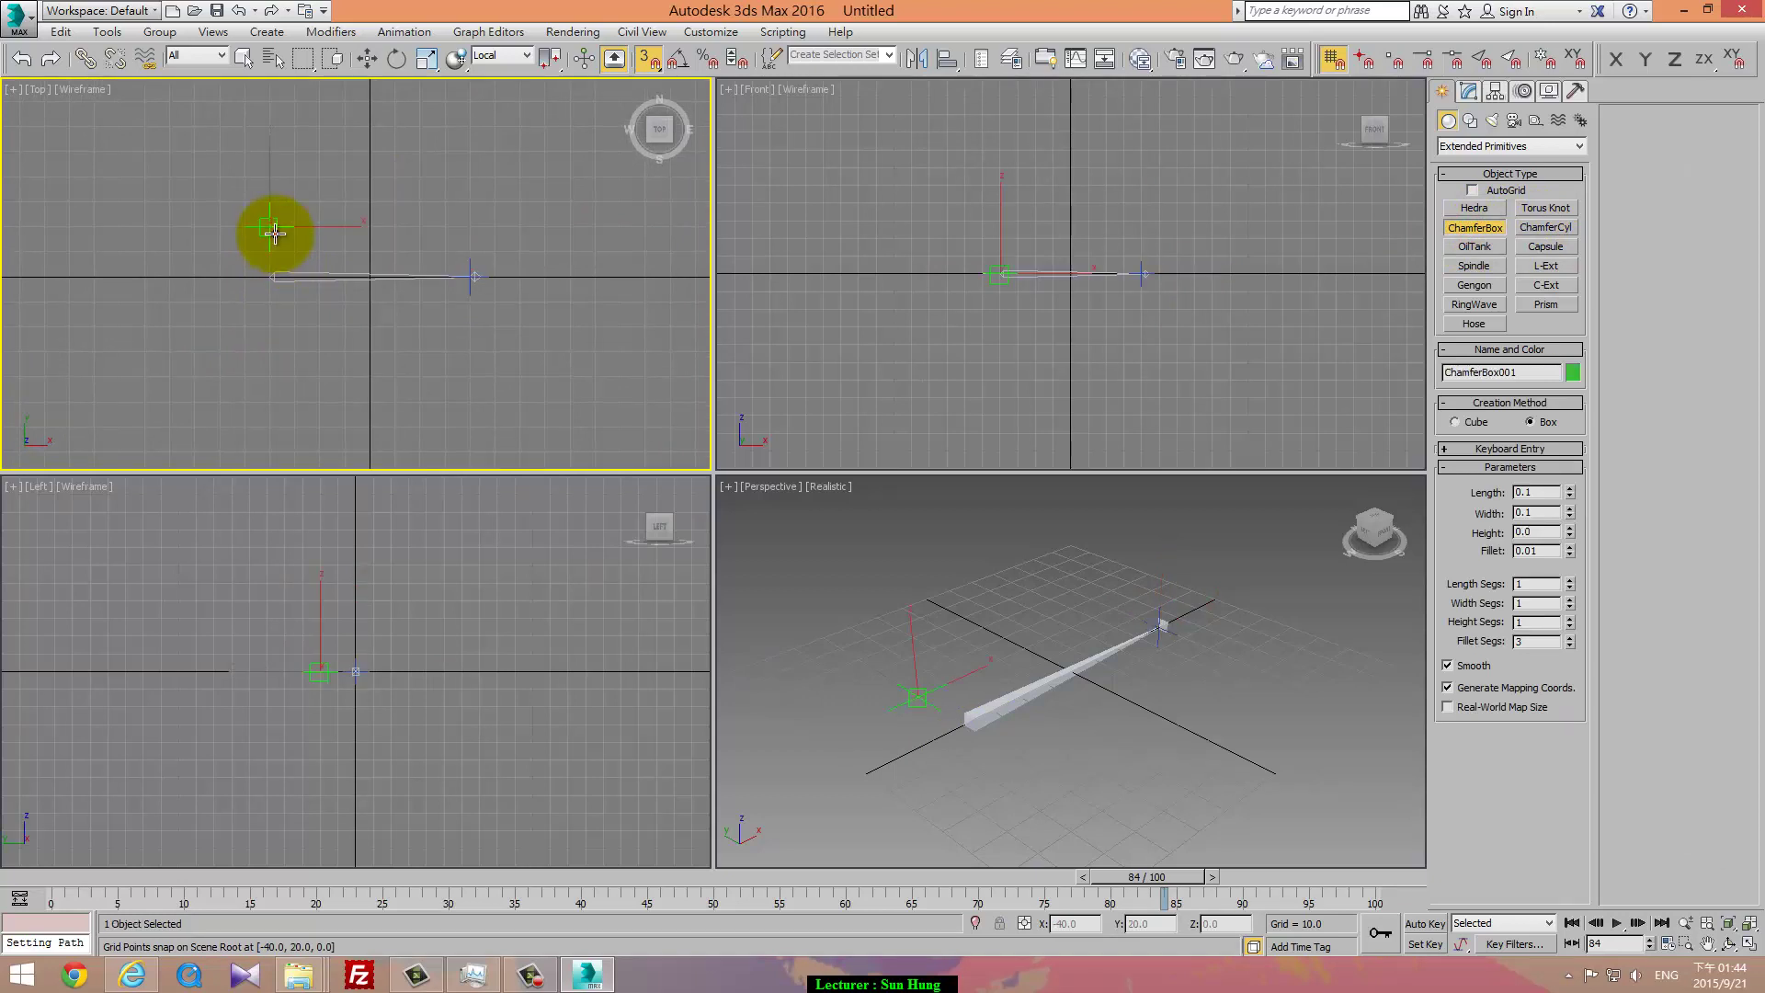
left_click_drag(274, 233, 471, 327)
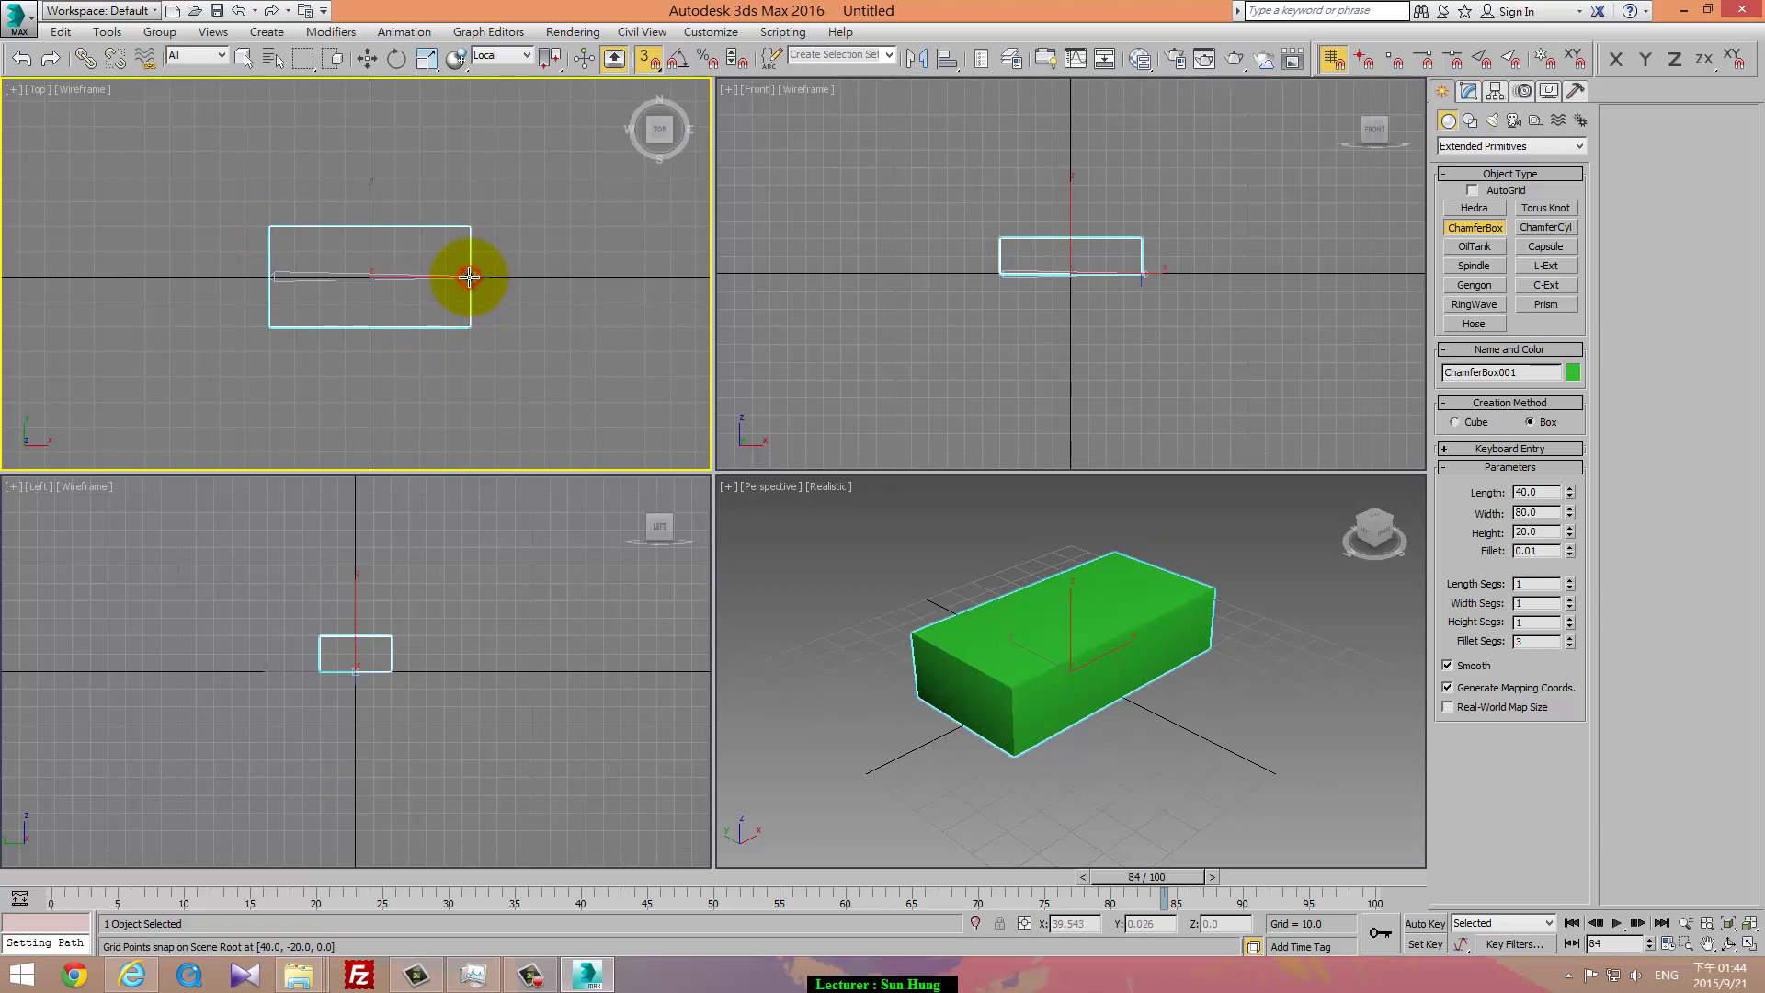
left_click(473, 258)
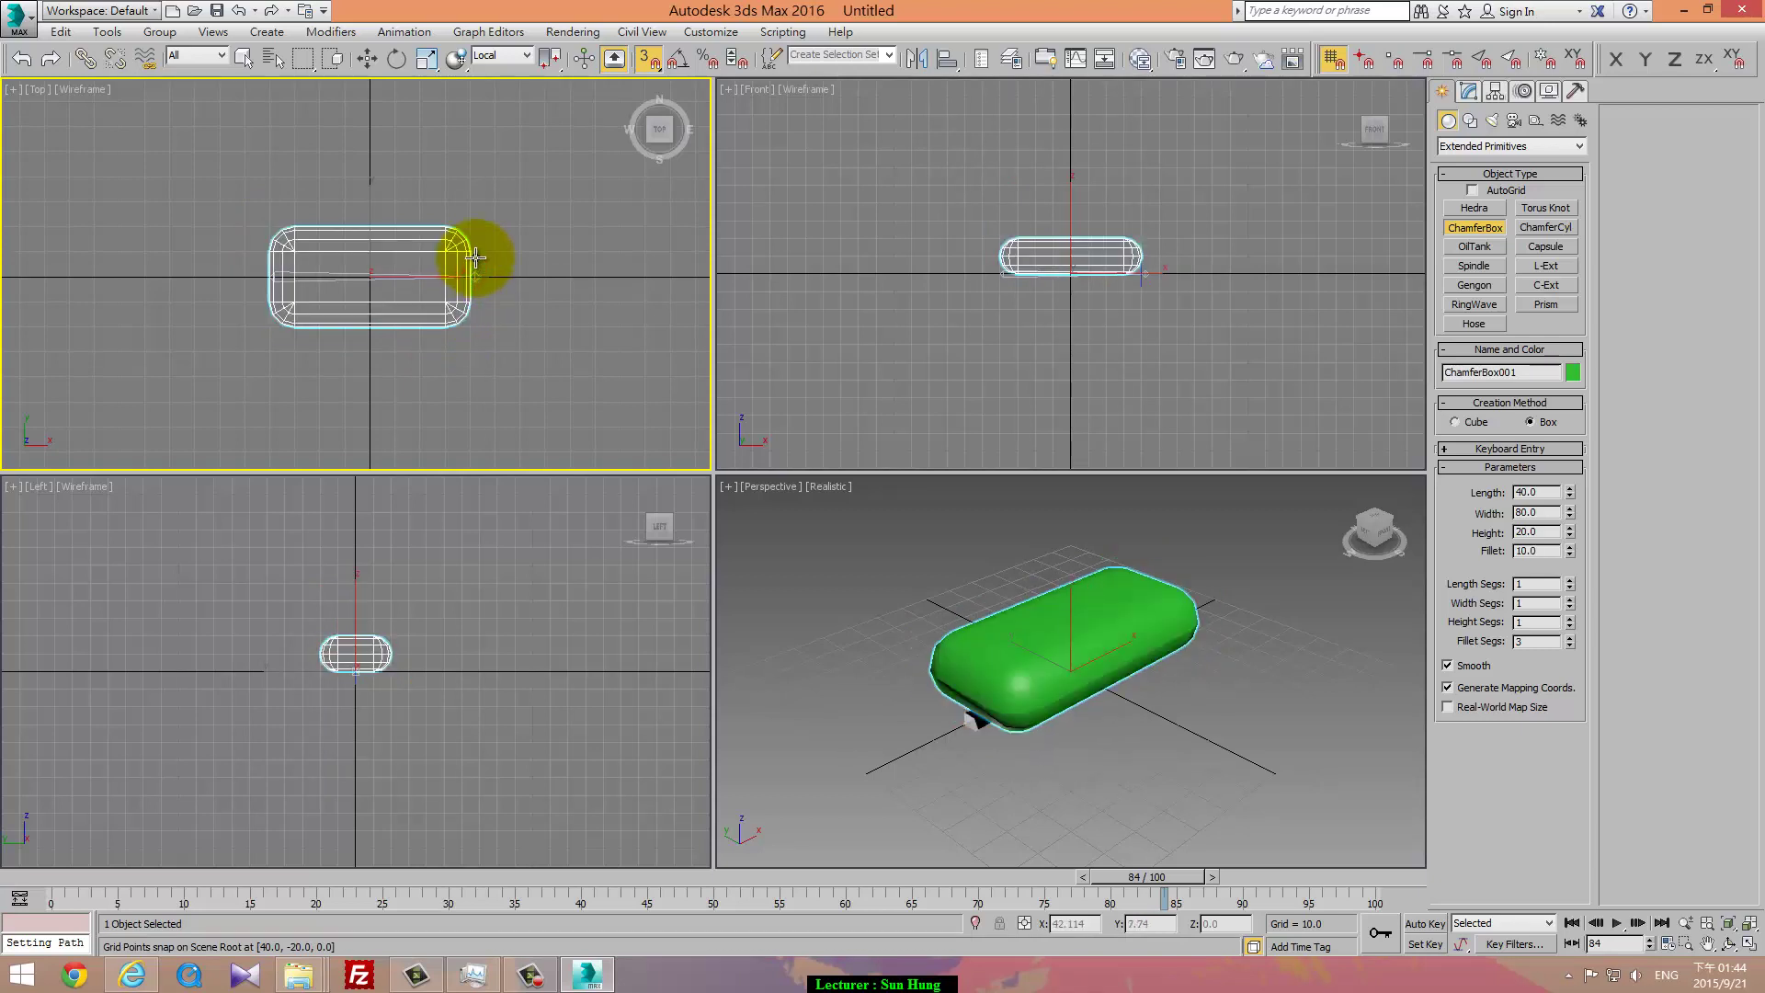
Step: Change ChamferBox001's height to 25 and fillet to 1.5, keeping length 40 and width 80
left_click(1467, 93)
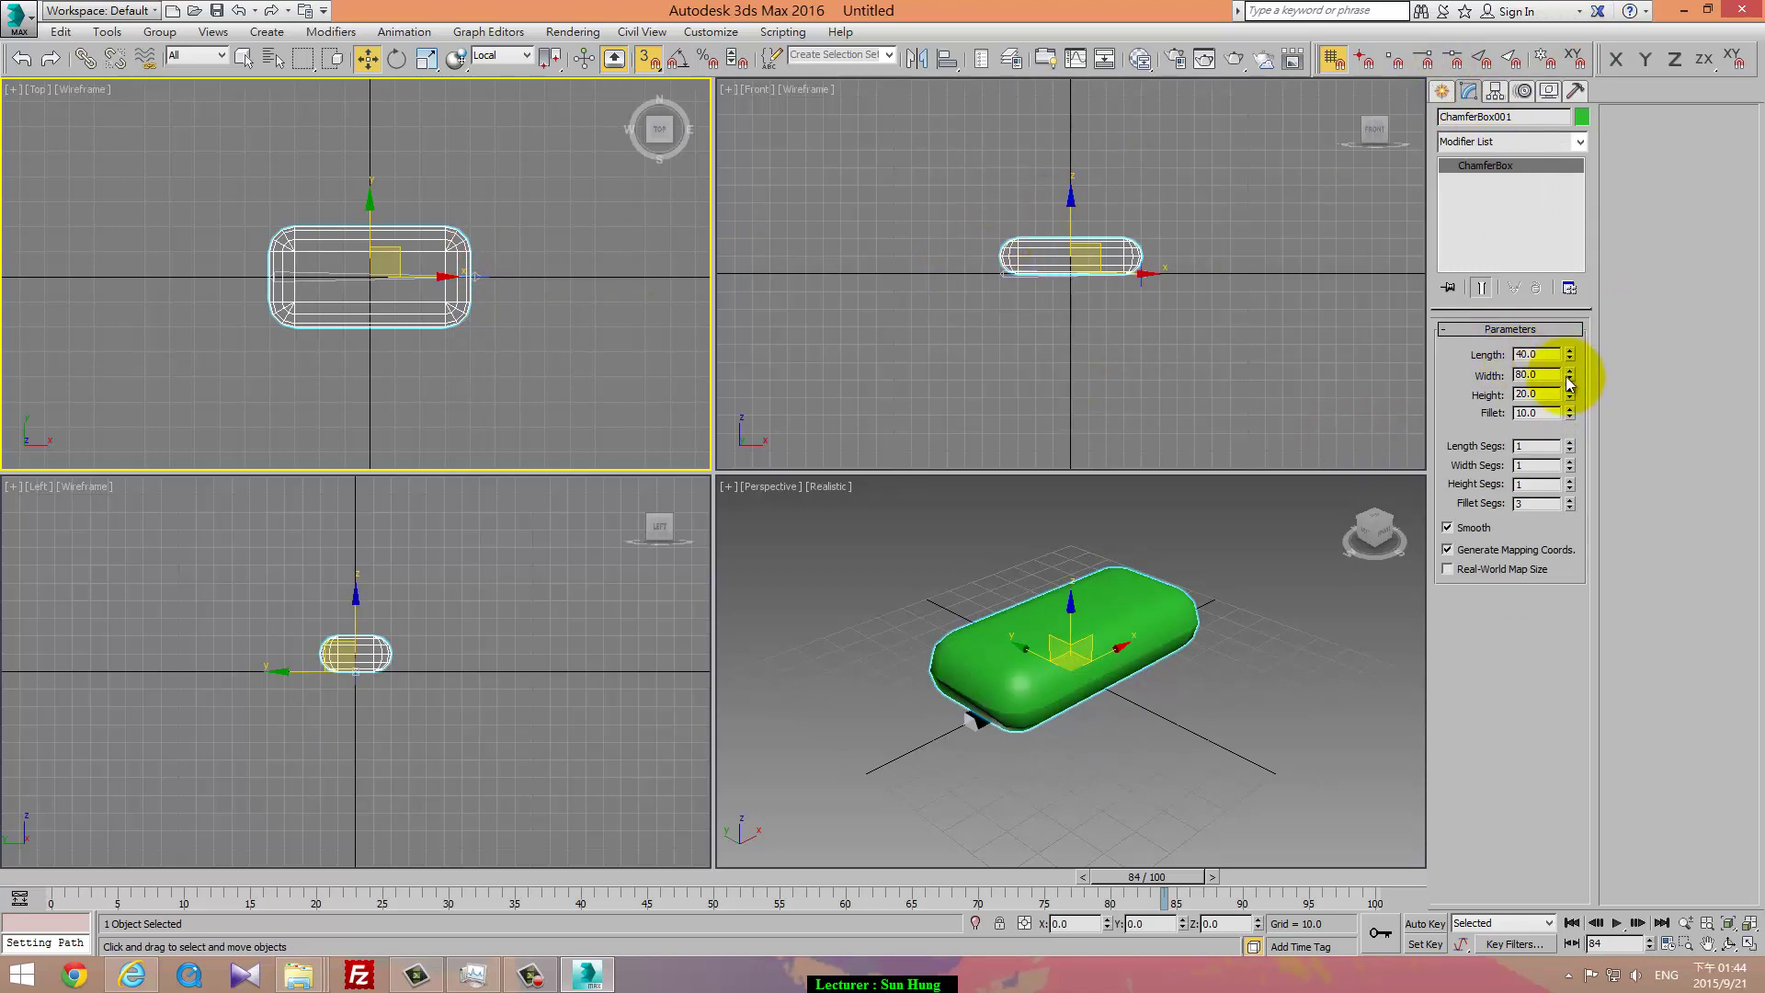
double_click(1537, 393)
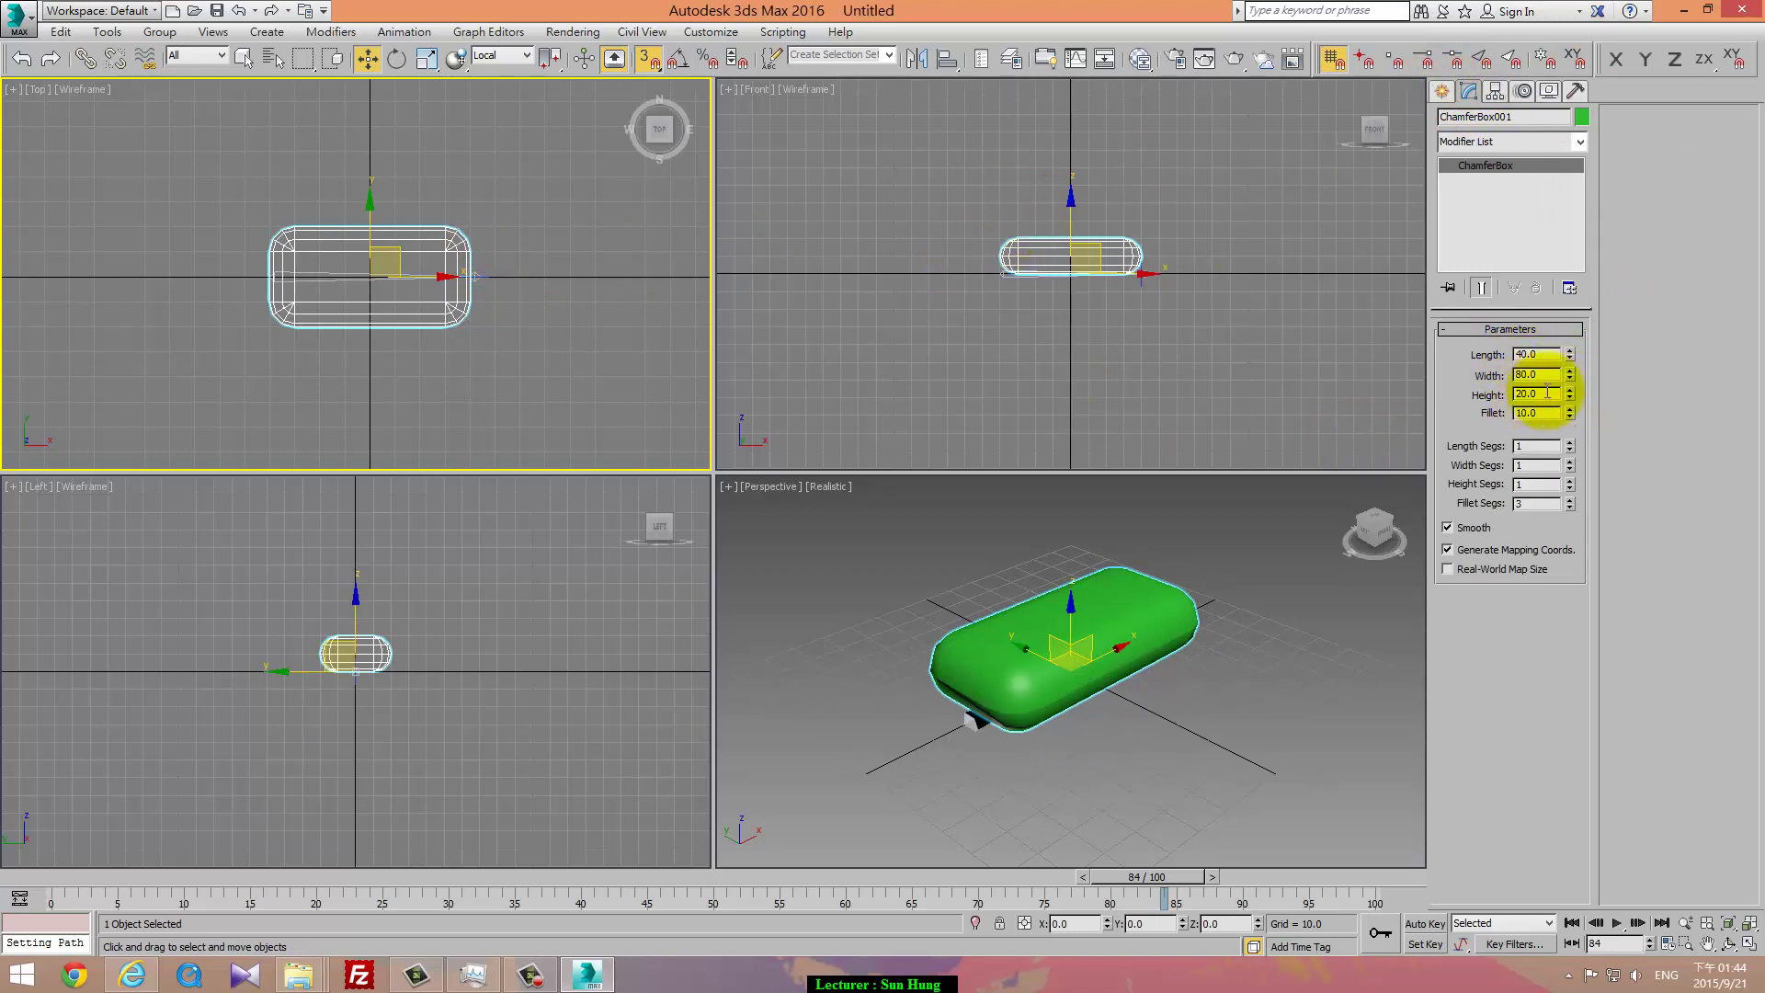
type("25")
key("Return")
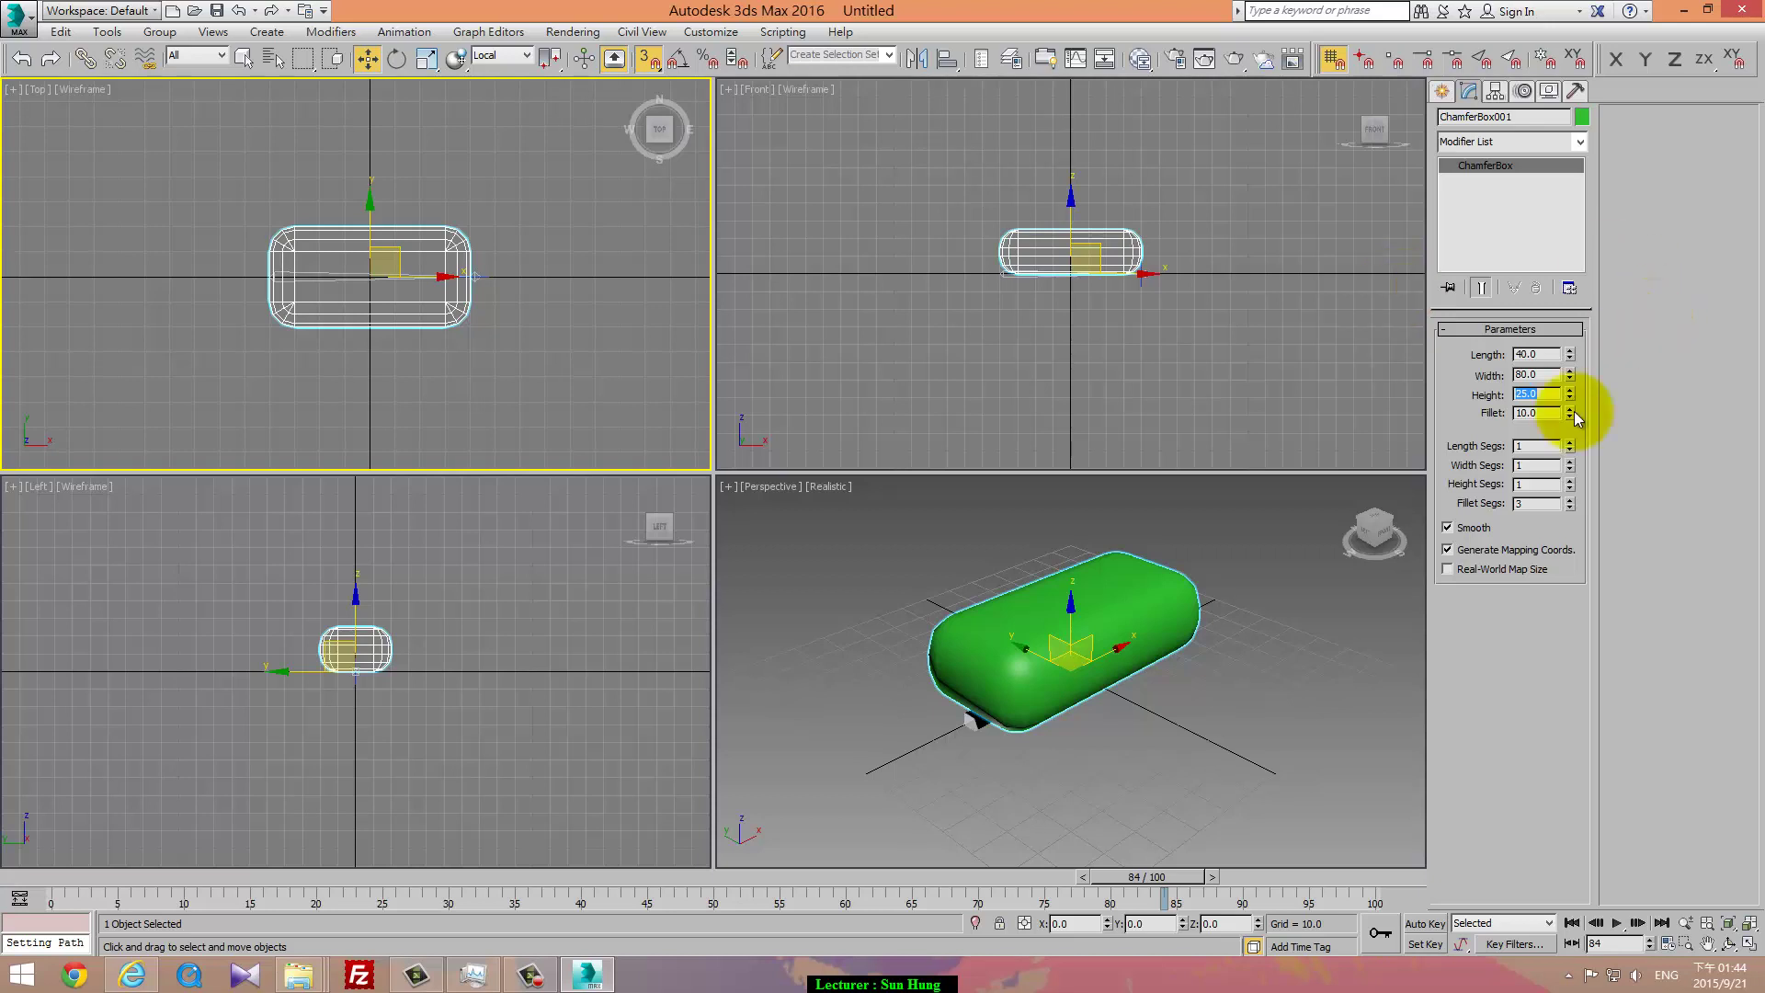
left_click_drag(1570, 415, 1579, 488)
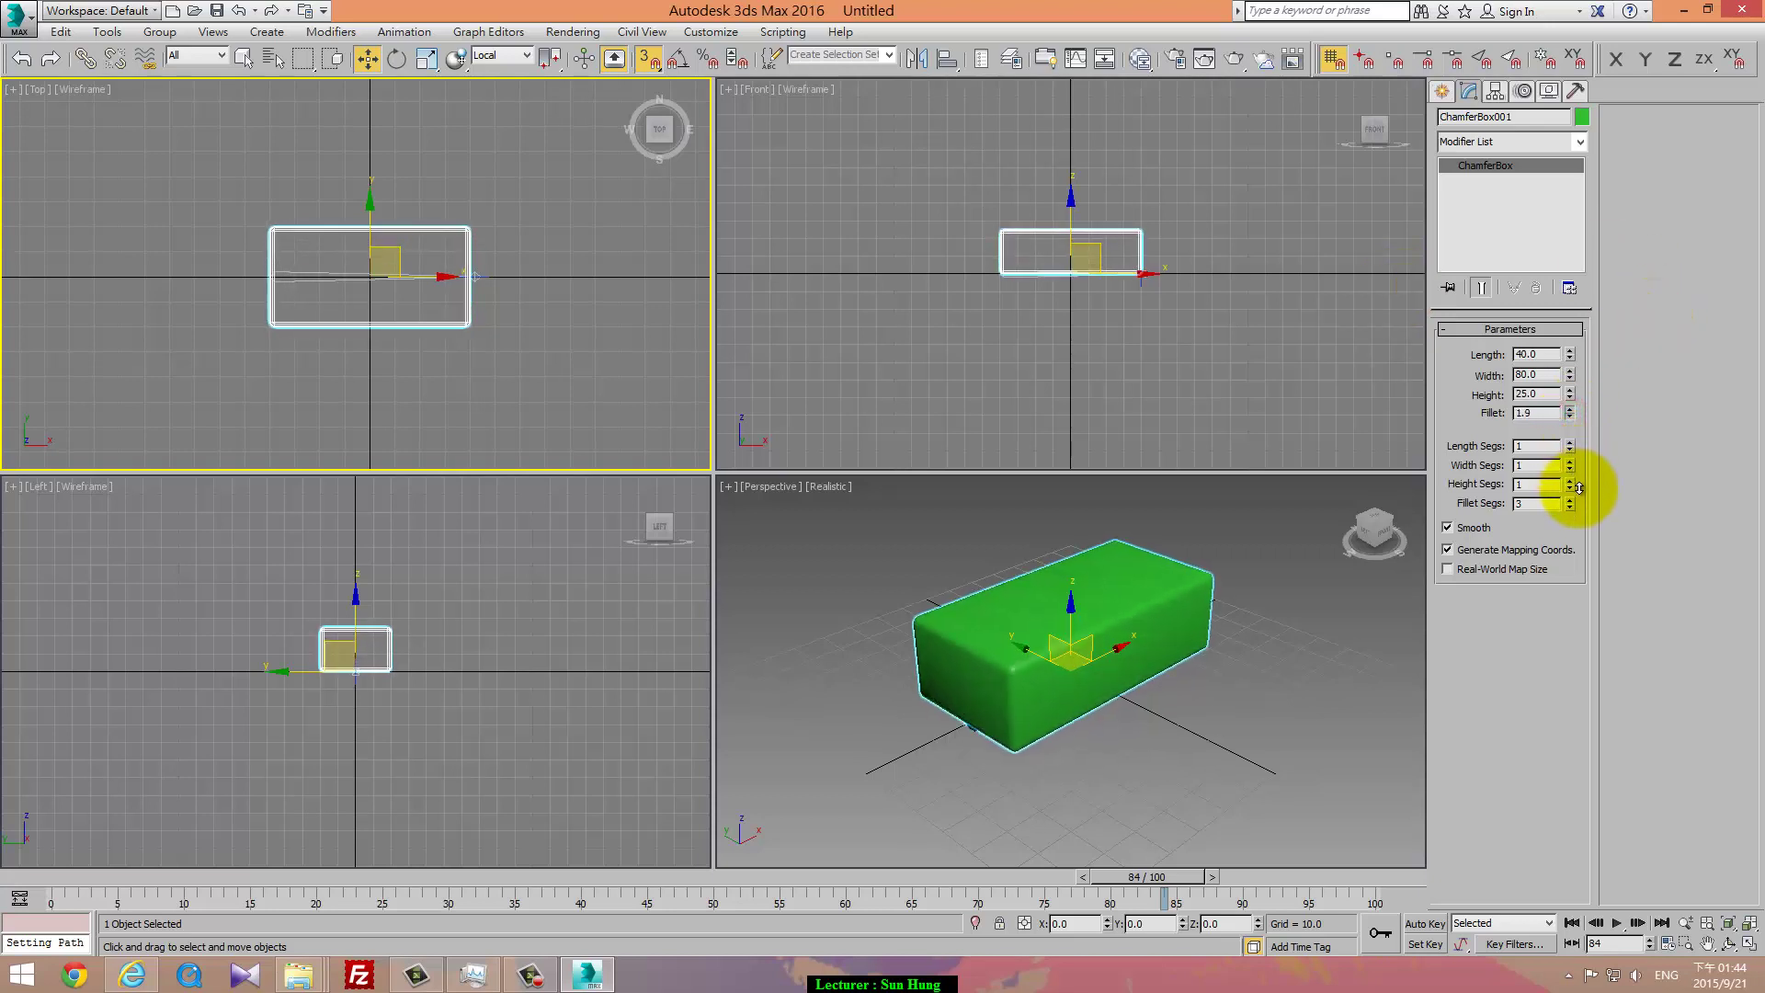
double_click(1544, 413)
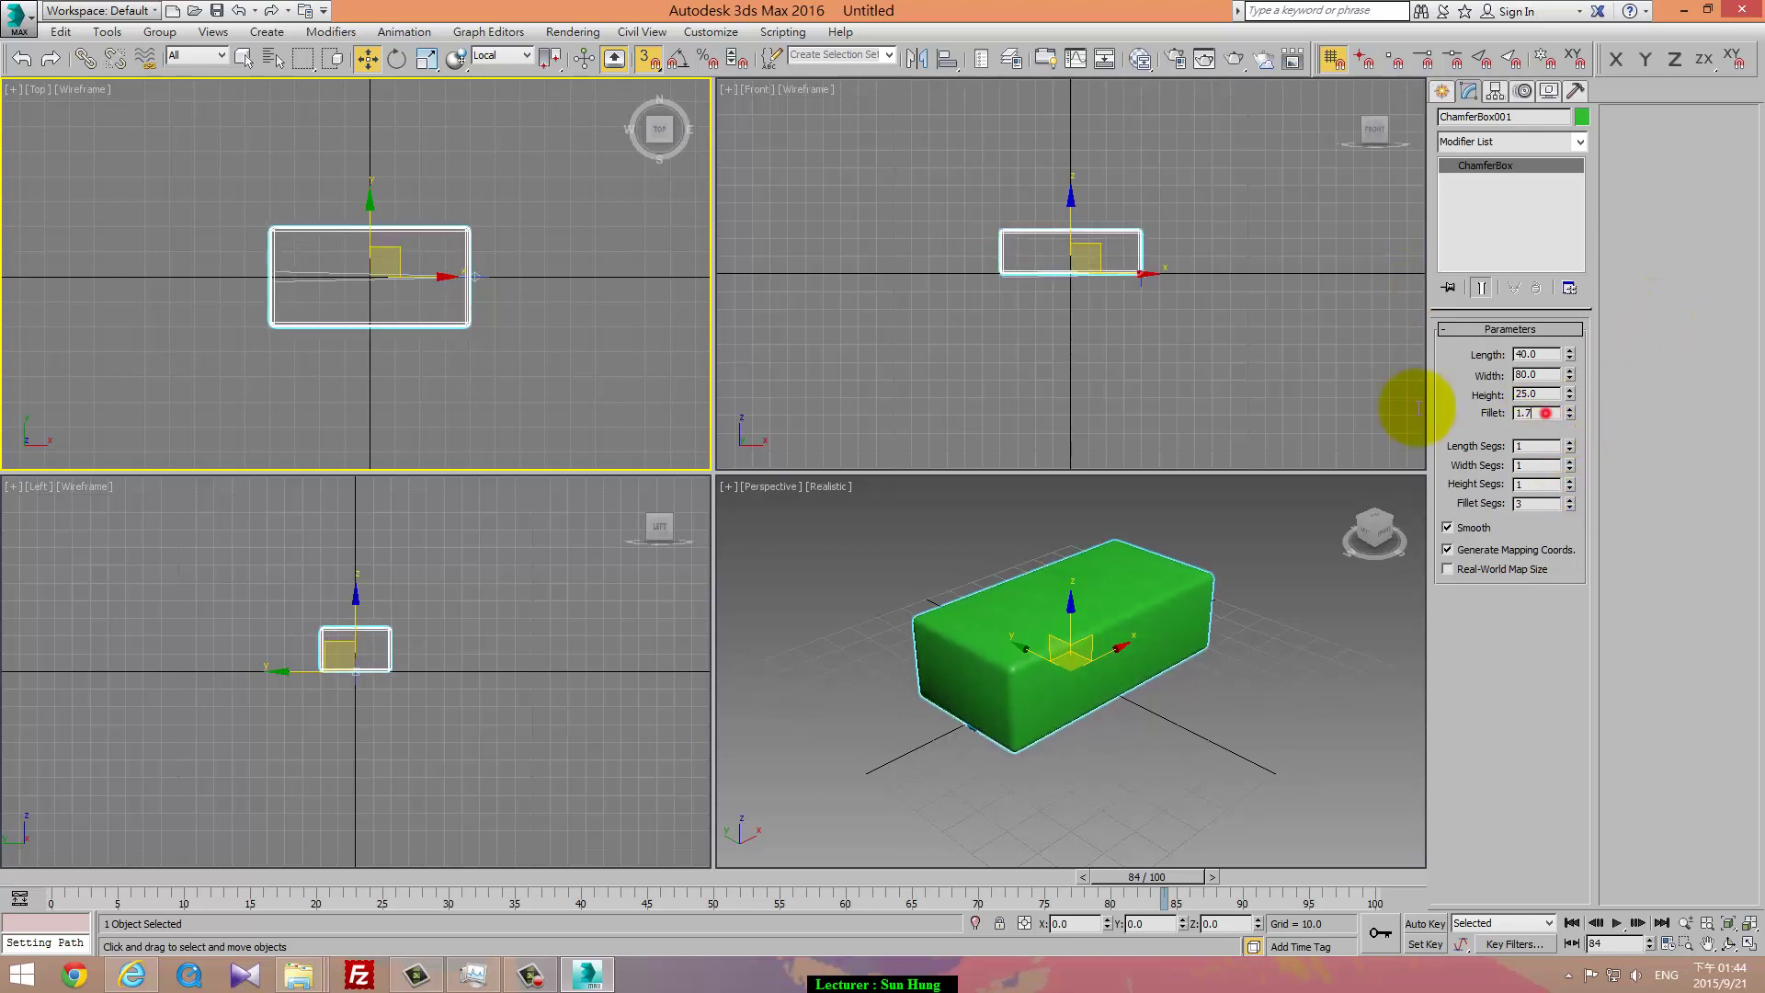
type("1.5")
key("Return")
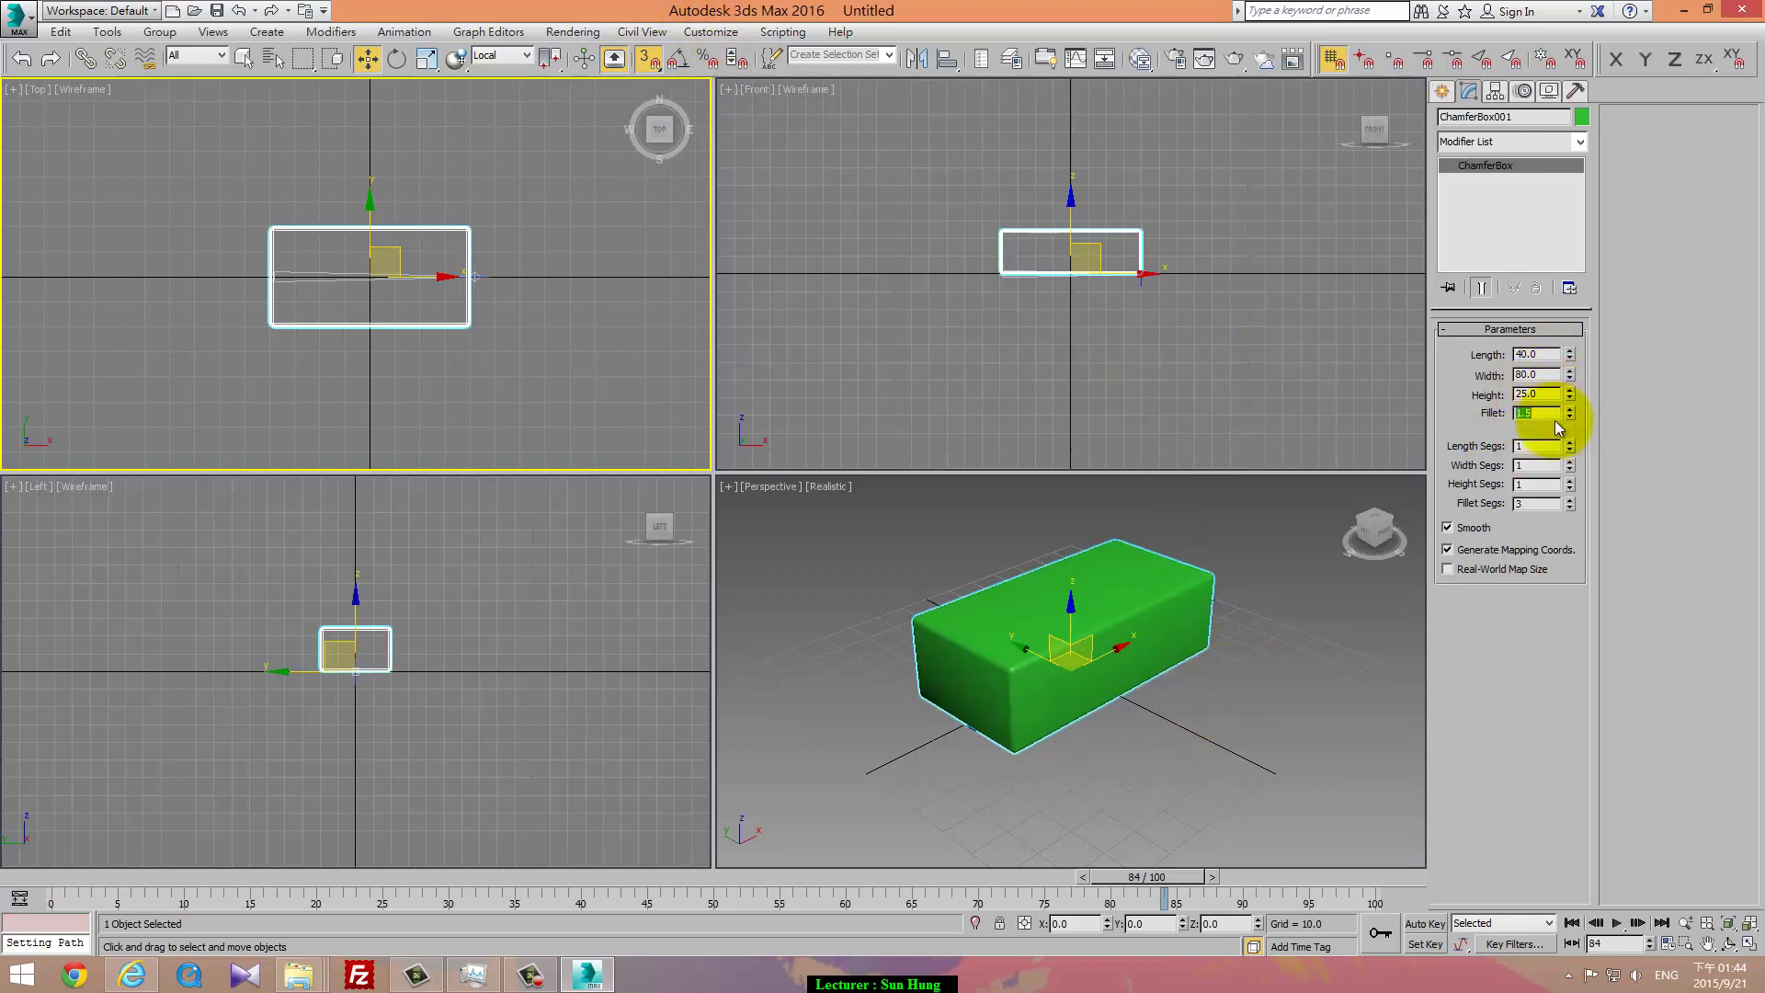
mouse_move(1170, 670)
middle_mouse_down("alt")
mouse_move(1149, 708)
mouse_move(1325, 661)
mouse_move(1068, 680)
mouse_move(1213, 661)
mouse_move(1305, 677)
mouse_move(1285, 713)
mouse_move(1067, 731)
middle_mouse_up("alt")
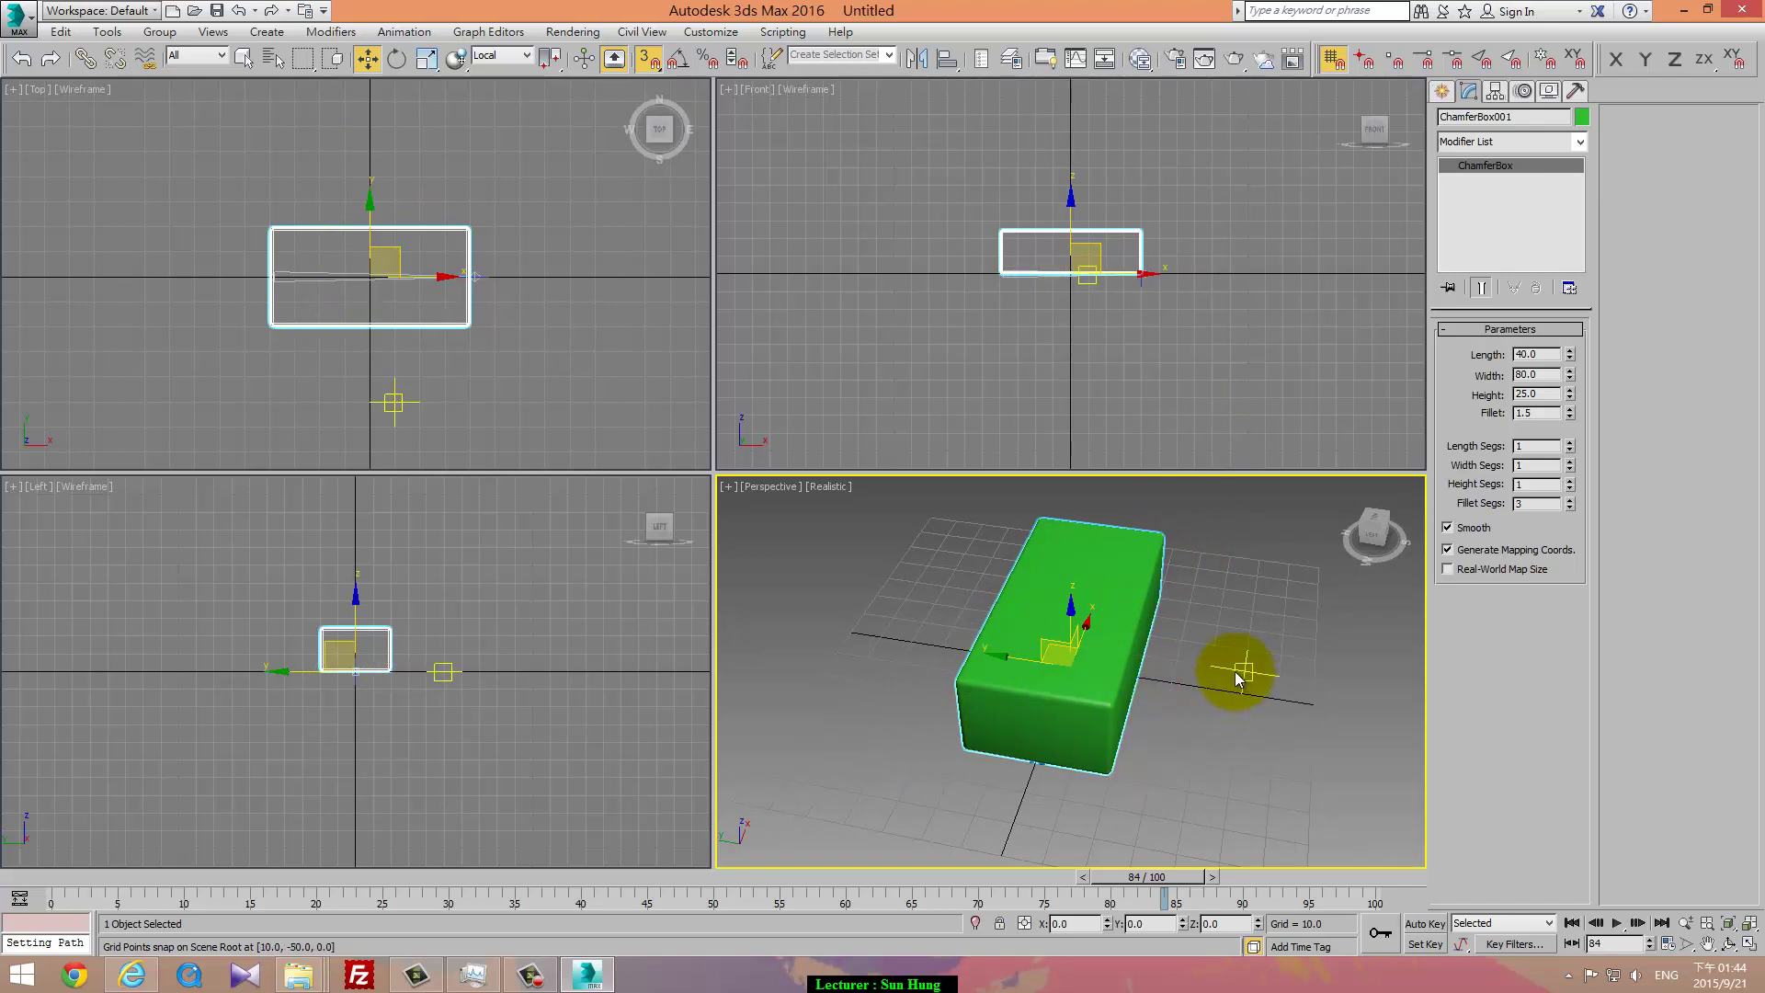
Step: Create a Dummy helper on the ground at the chamfer box's left end
mouse_move(1154, 711)
middle_mouse_down("alt")
mouse_move(1149, 609)
mouse_move(874, 643)
mouse_move(1112, 687)
mouse_move(1107, 745)
mouse_move(1231, 640)
mouse_move(1143, 630)
mouse_move(1122, 659)
mouse_move(839, 447)
middle_mouse_up("alt")
mouse_move(1112, 689)
middle_mouse_down("alt")
mouse_move(976, 726)
mouse_move(1057, 735)
mouse_move(1025, 725)
mouse_move(1084, 708)
middle_mouse_up("alt")
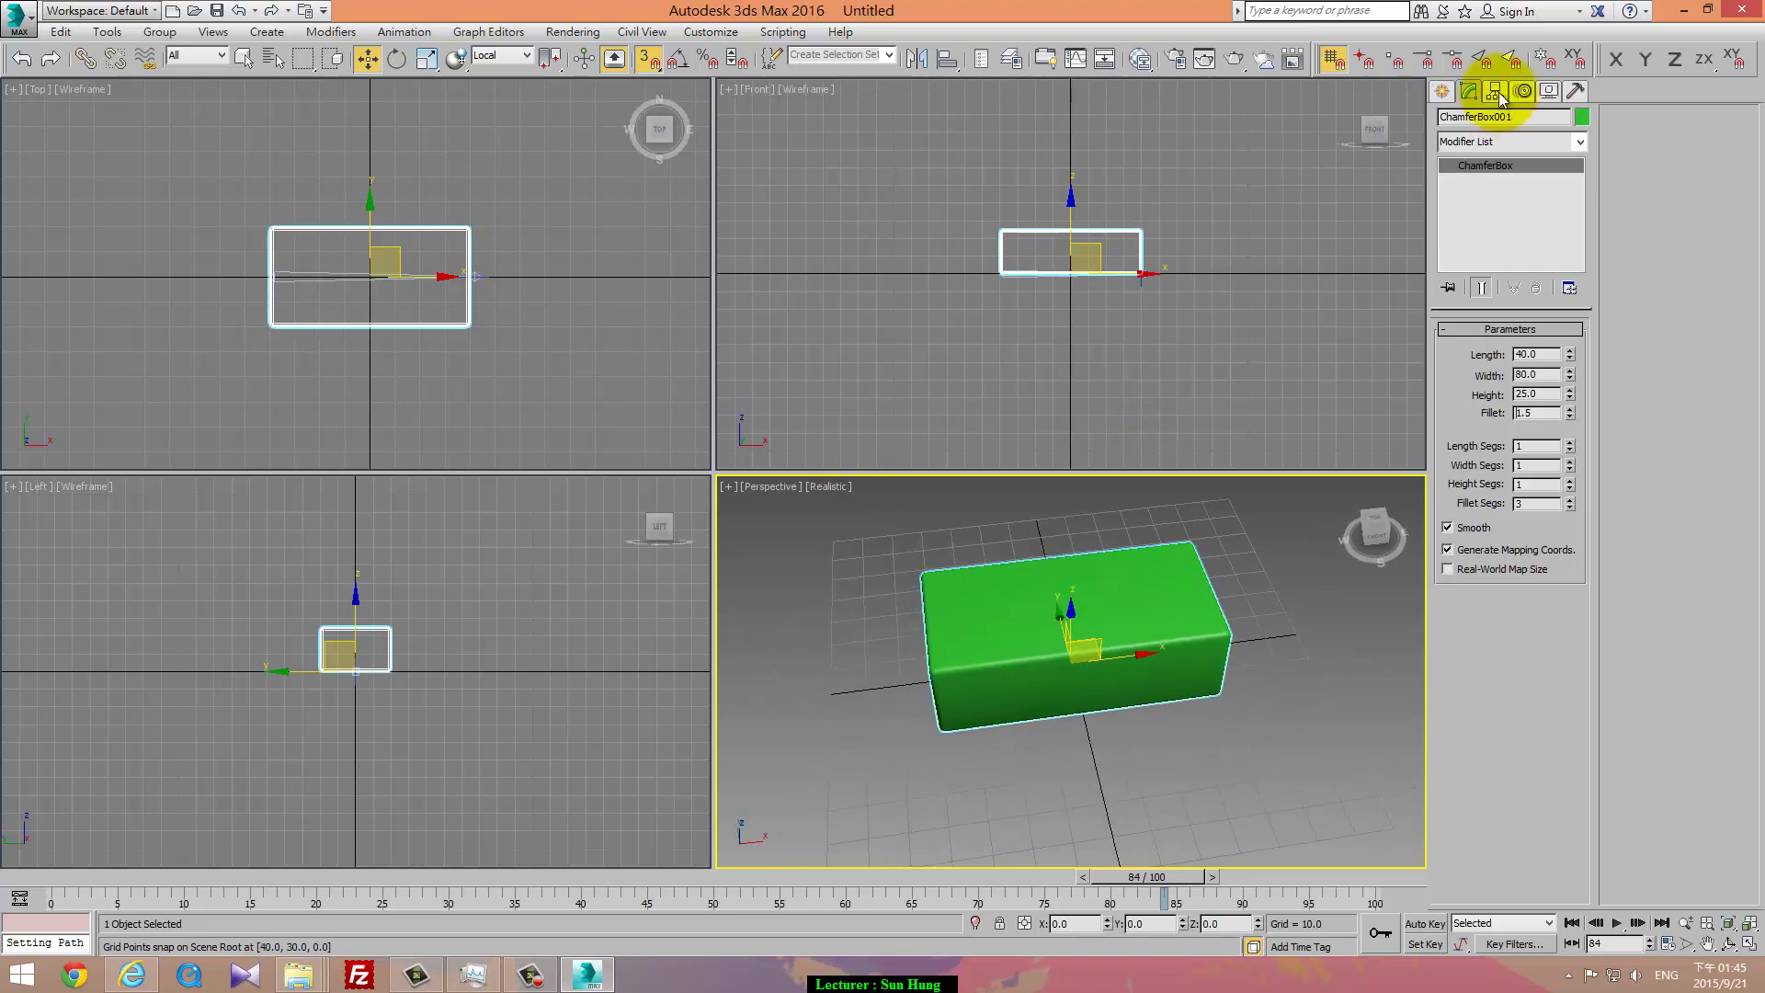
left_click(1439, 92)
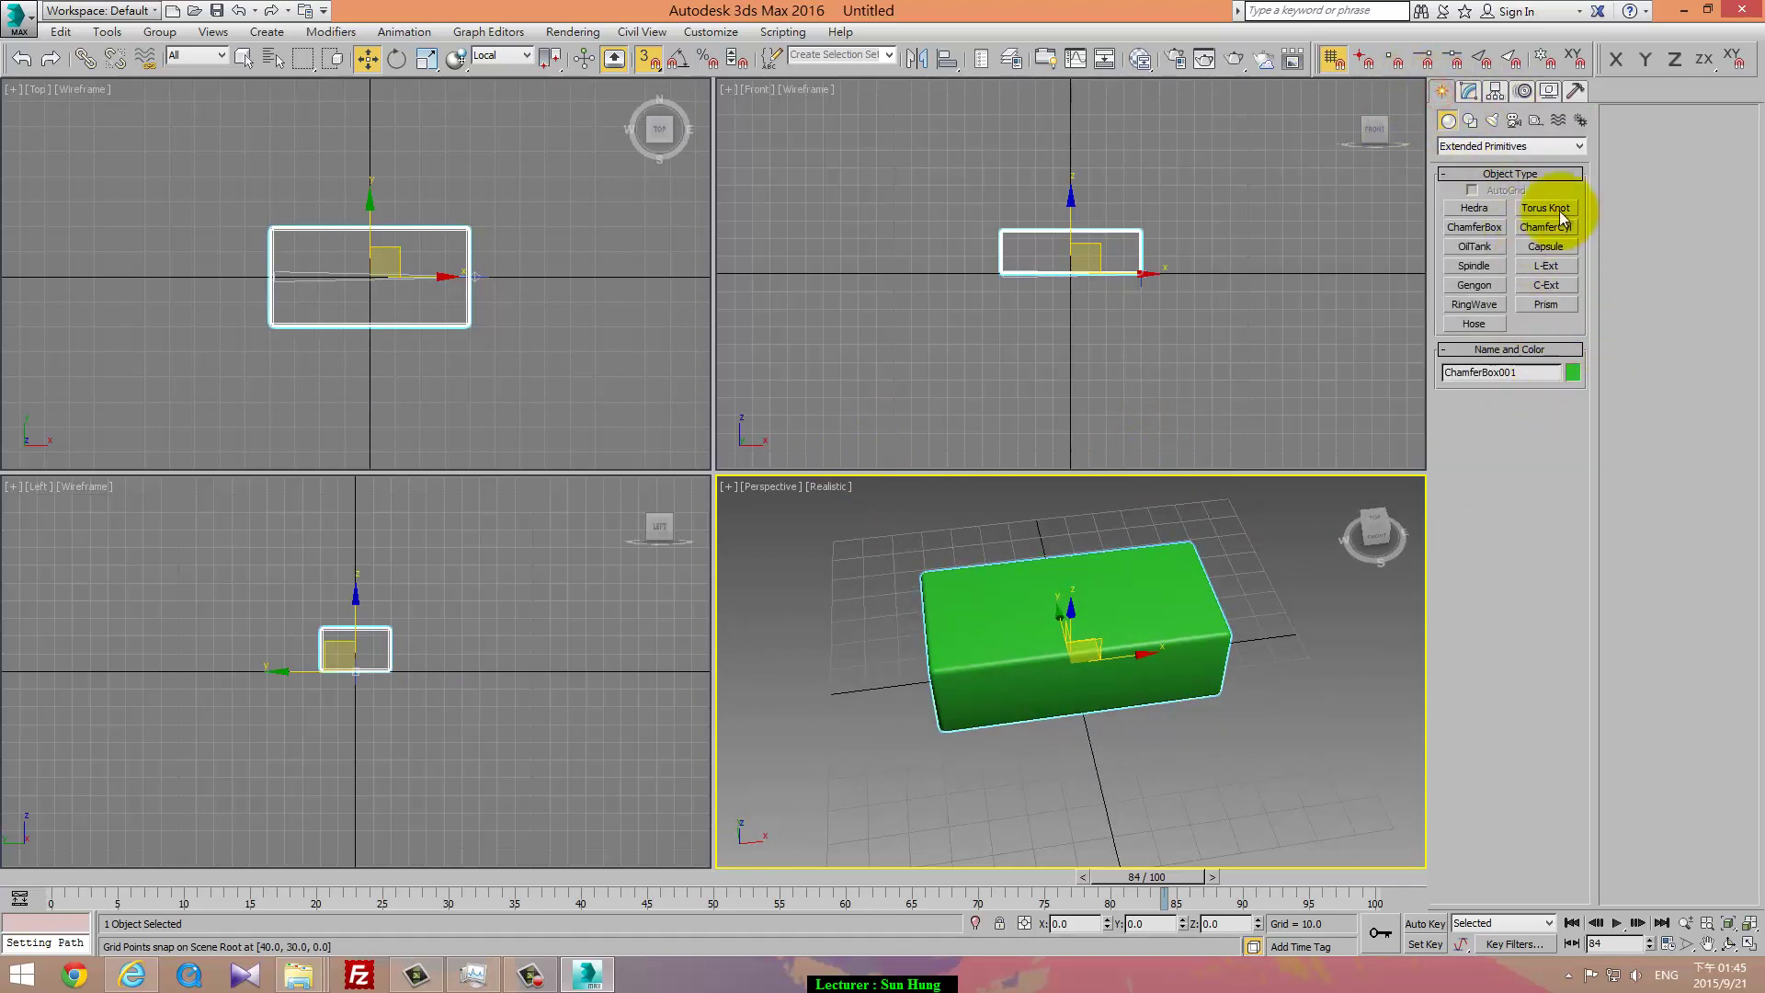
left_click(1536, 123)
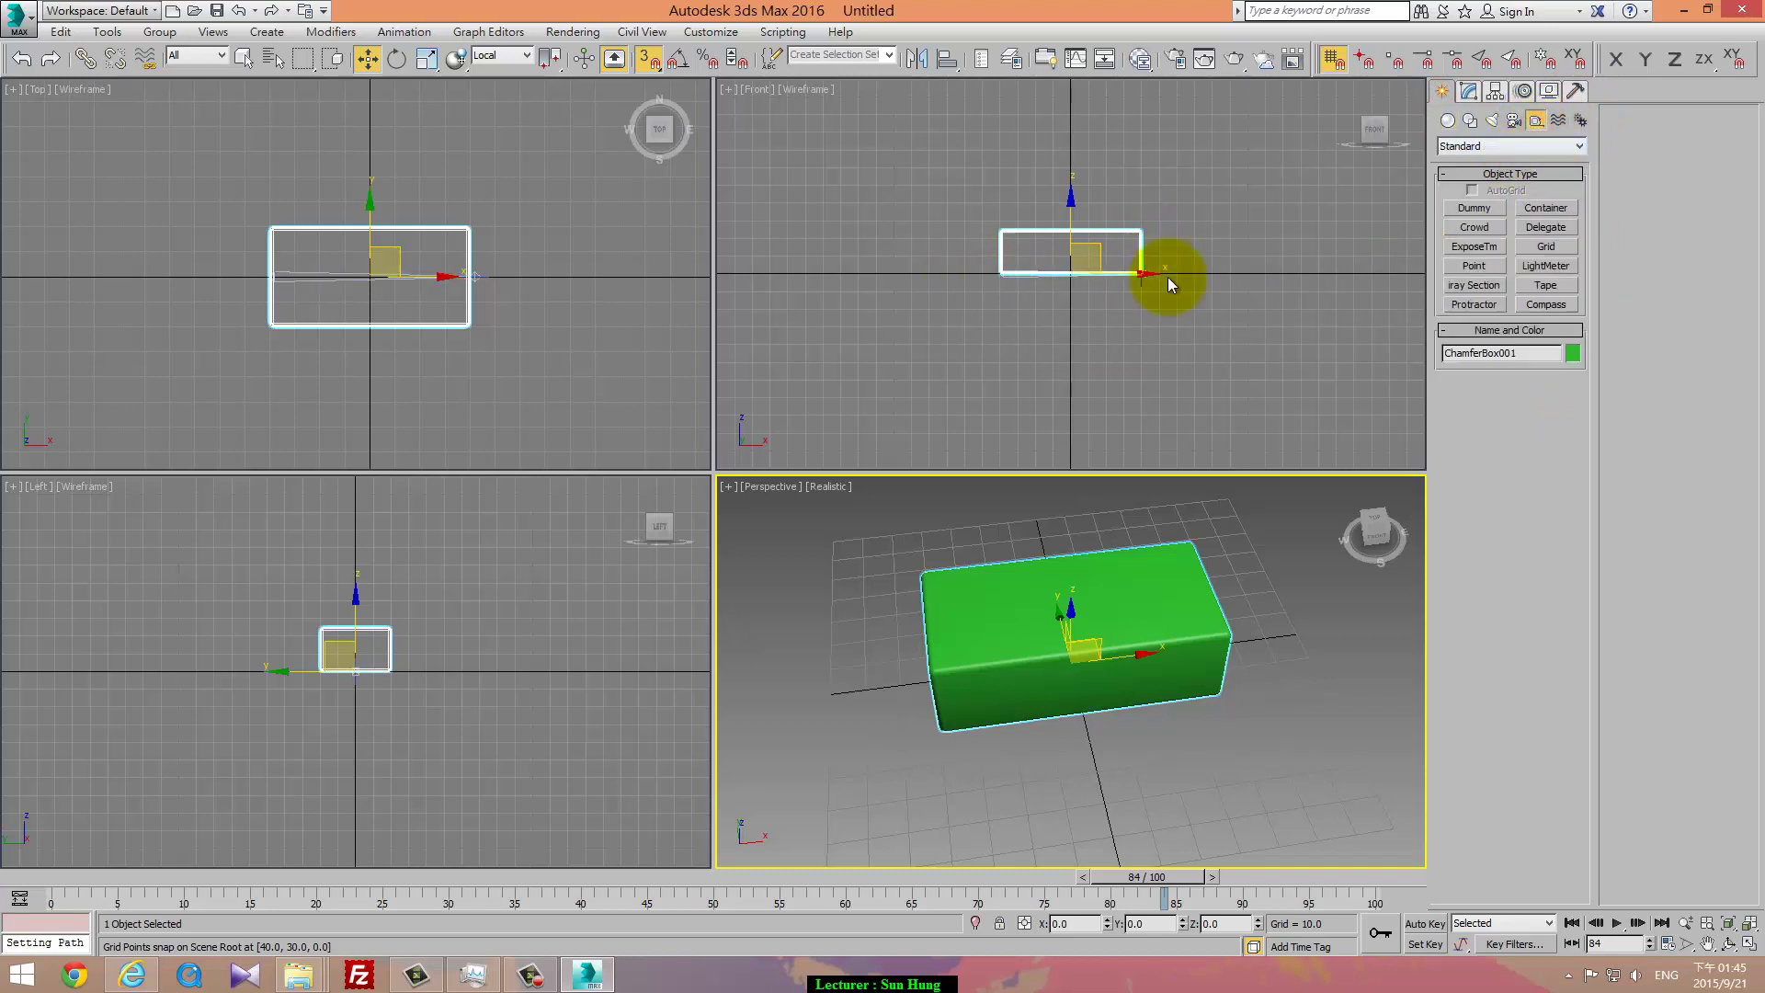
left_click(1467, 208)
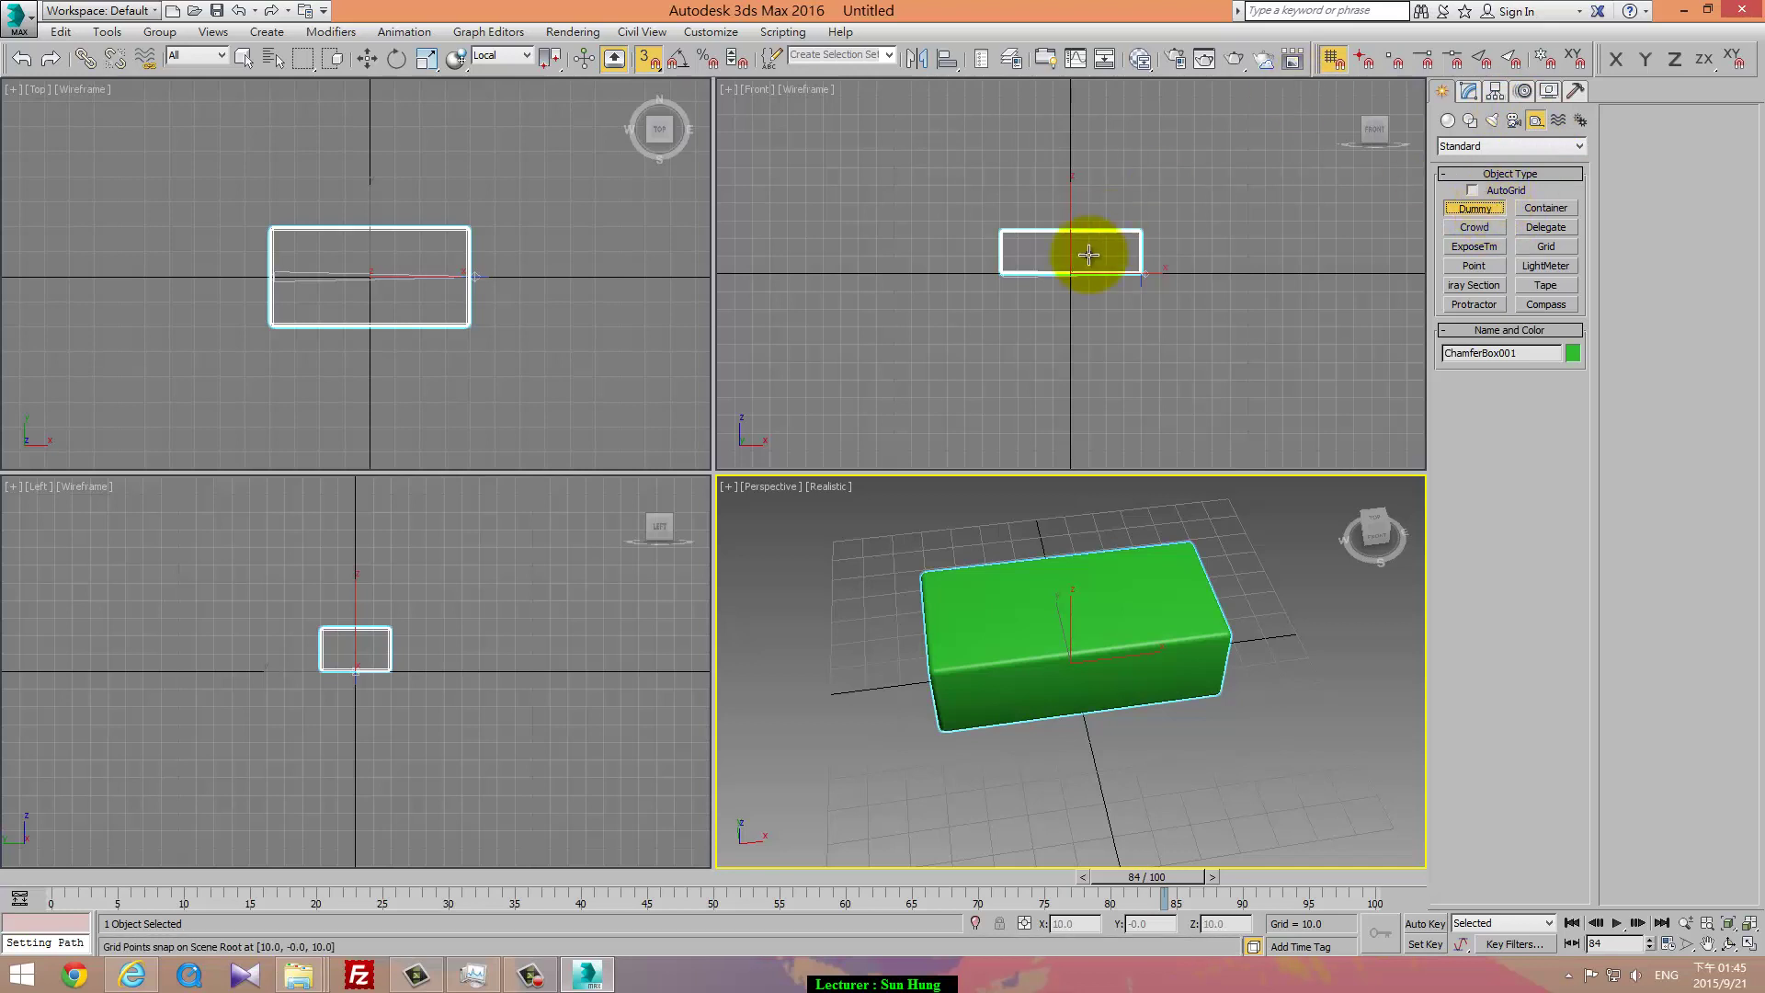
mouse_move(923, 708)
middle_mouse_down("alt")
mouse_move(1011, 700)
mouse_move(1015, 779)
mouse_move(896, 712)
middle_mouse_up("alt")
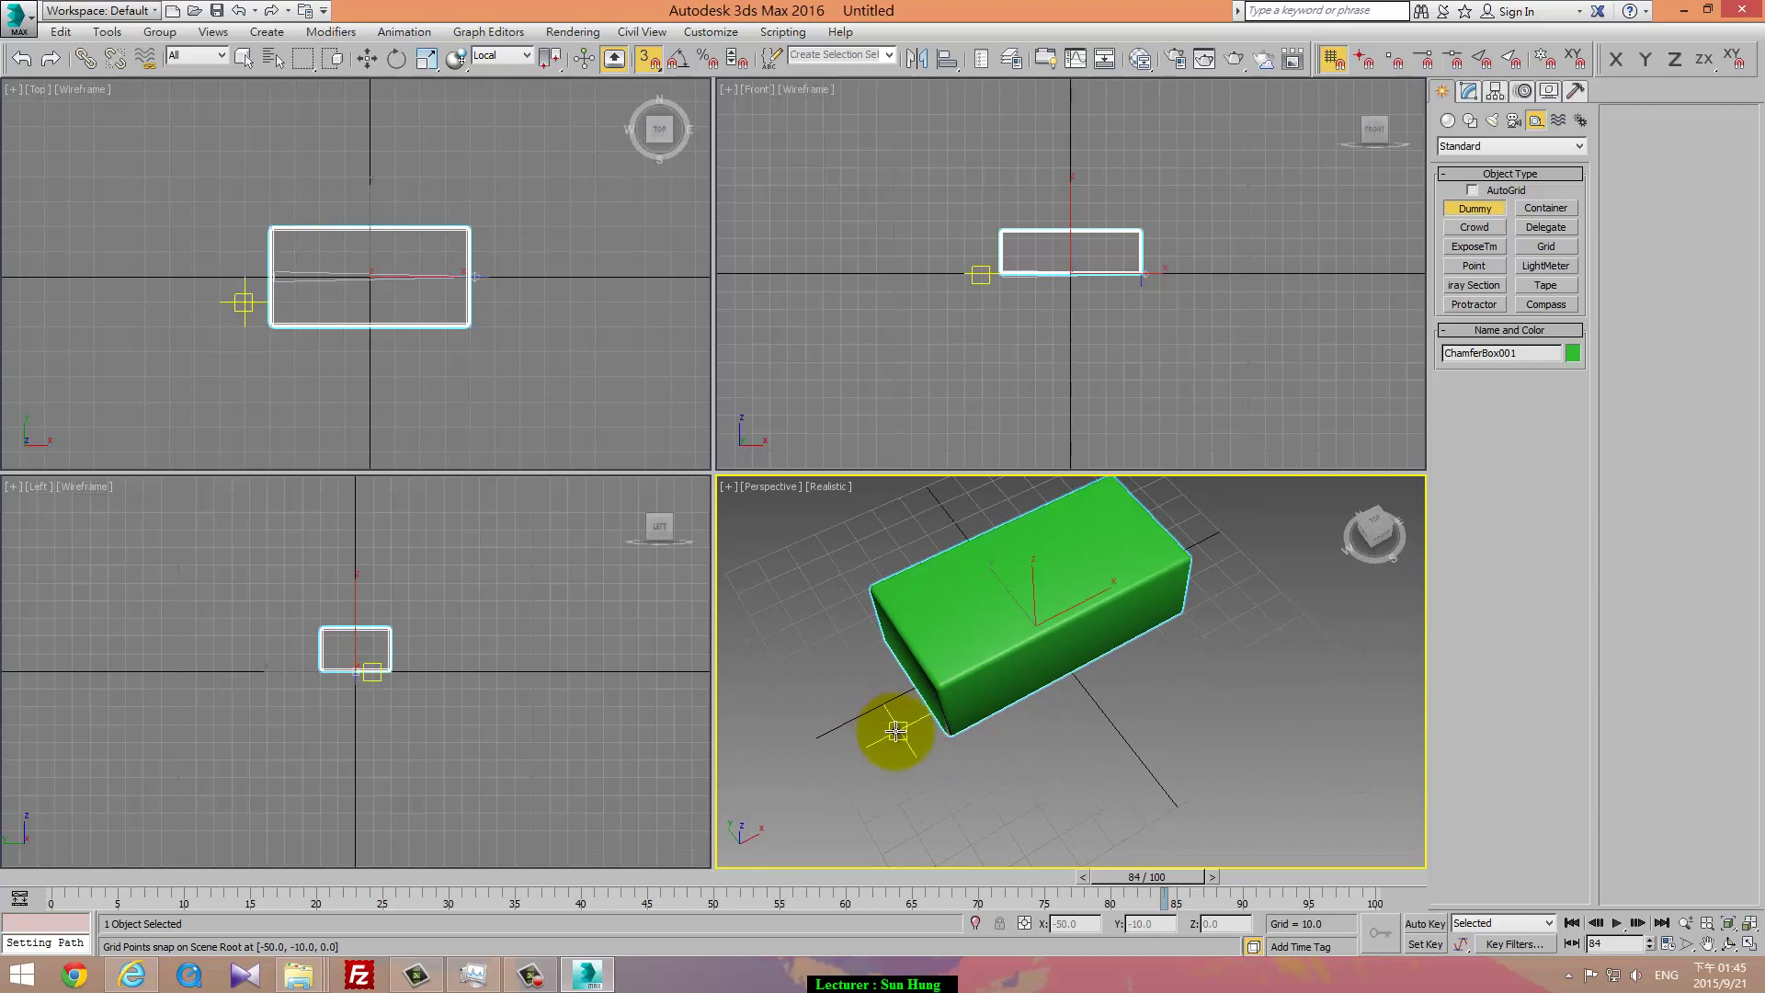
left_click_drag(896, 731, 939, 758)
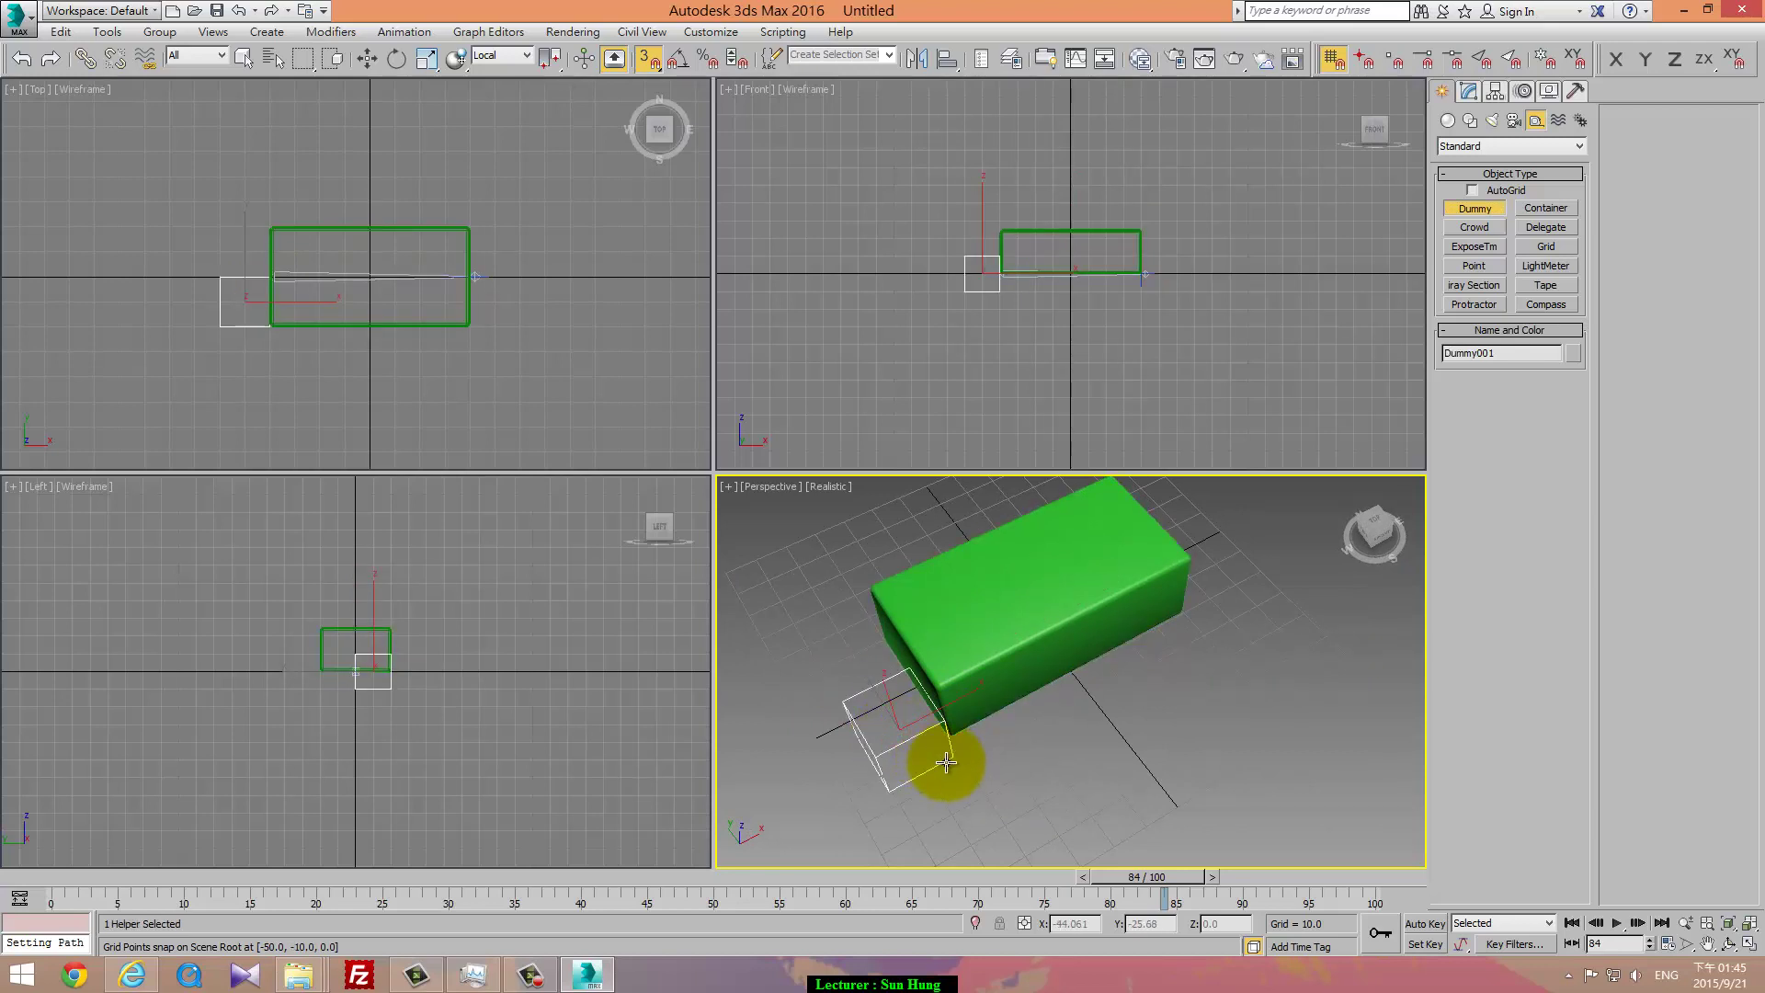
Step: Create a second Dummy helper at the box's right end, then switch to Move
mouse_move(1218, 623)
left_mouse_down()
mouse_move(1264, 652)
mouse_move(1227, 670)
mouse_move(1222, 650)
left_mouse_up()
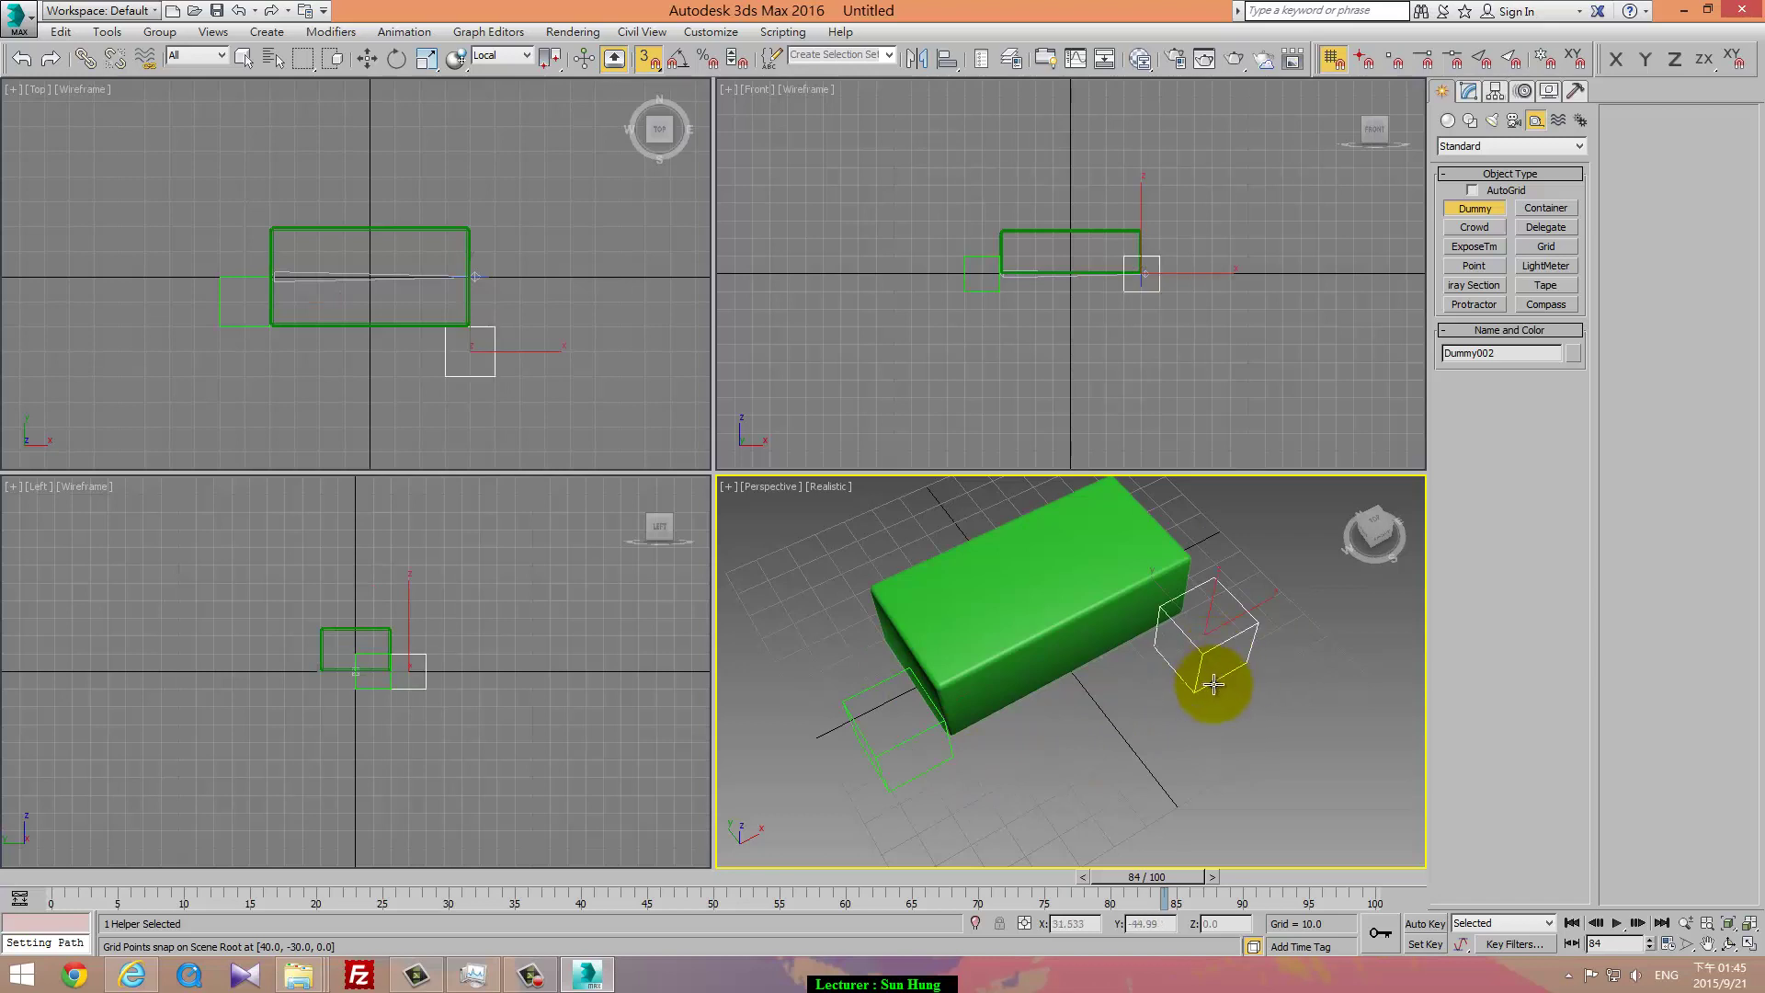
right_click(1267, 703)
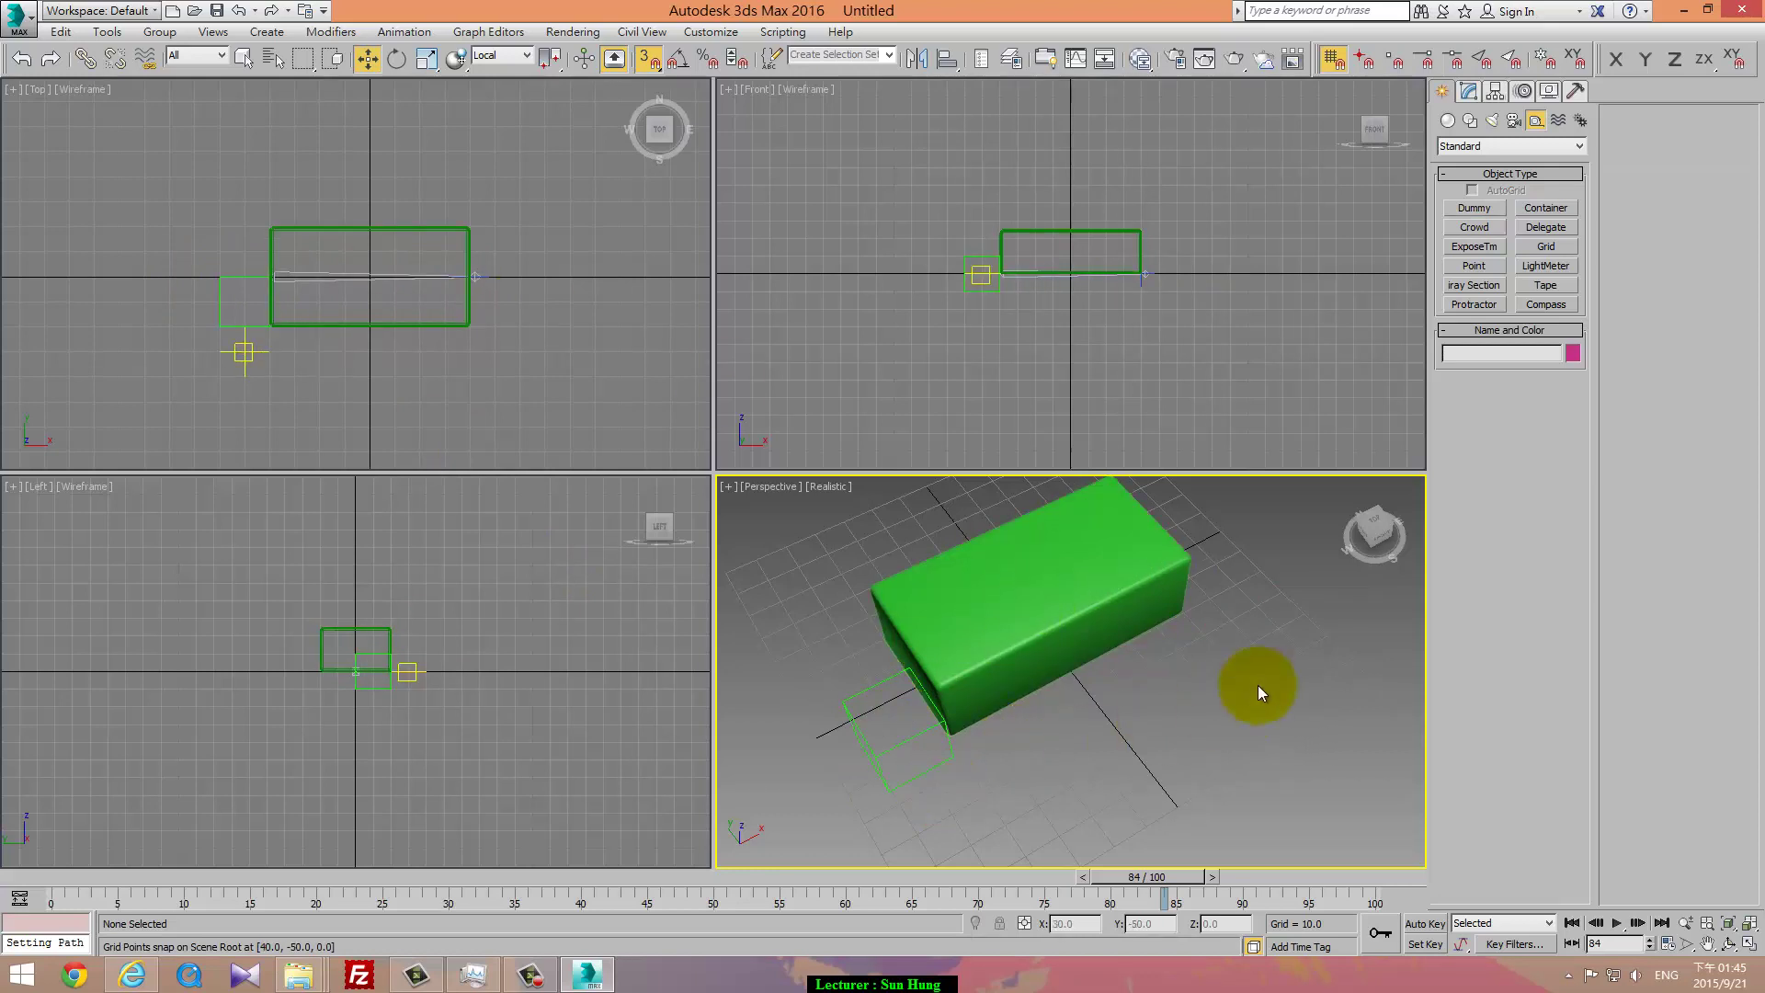
left_click(1475, 211)
left_click_drag(520, 326, 539, 348)
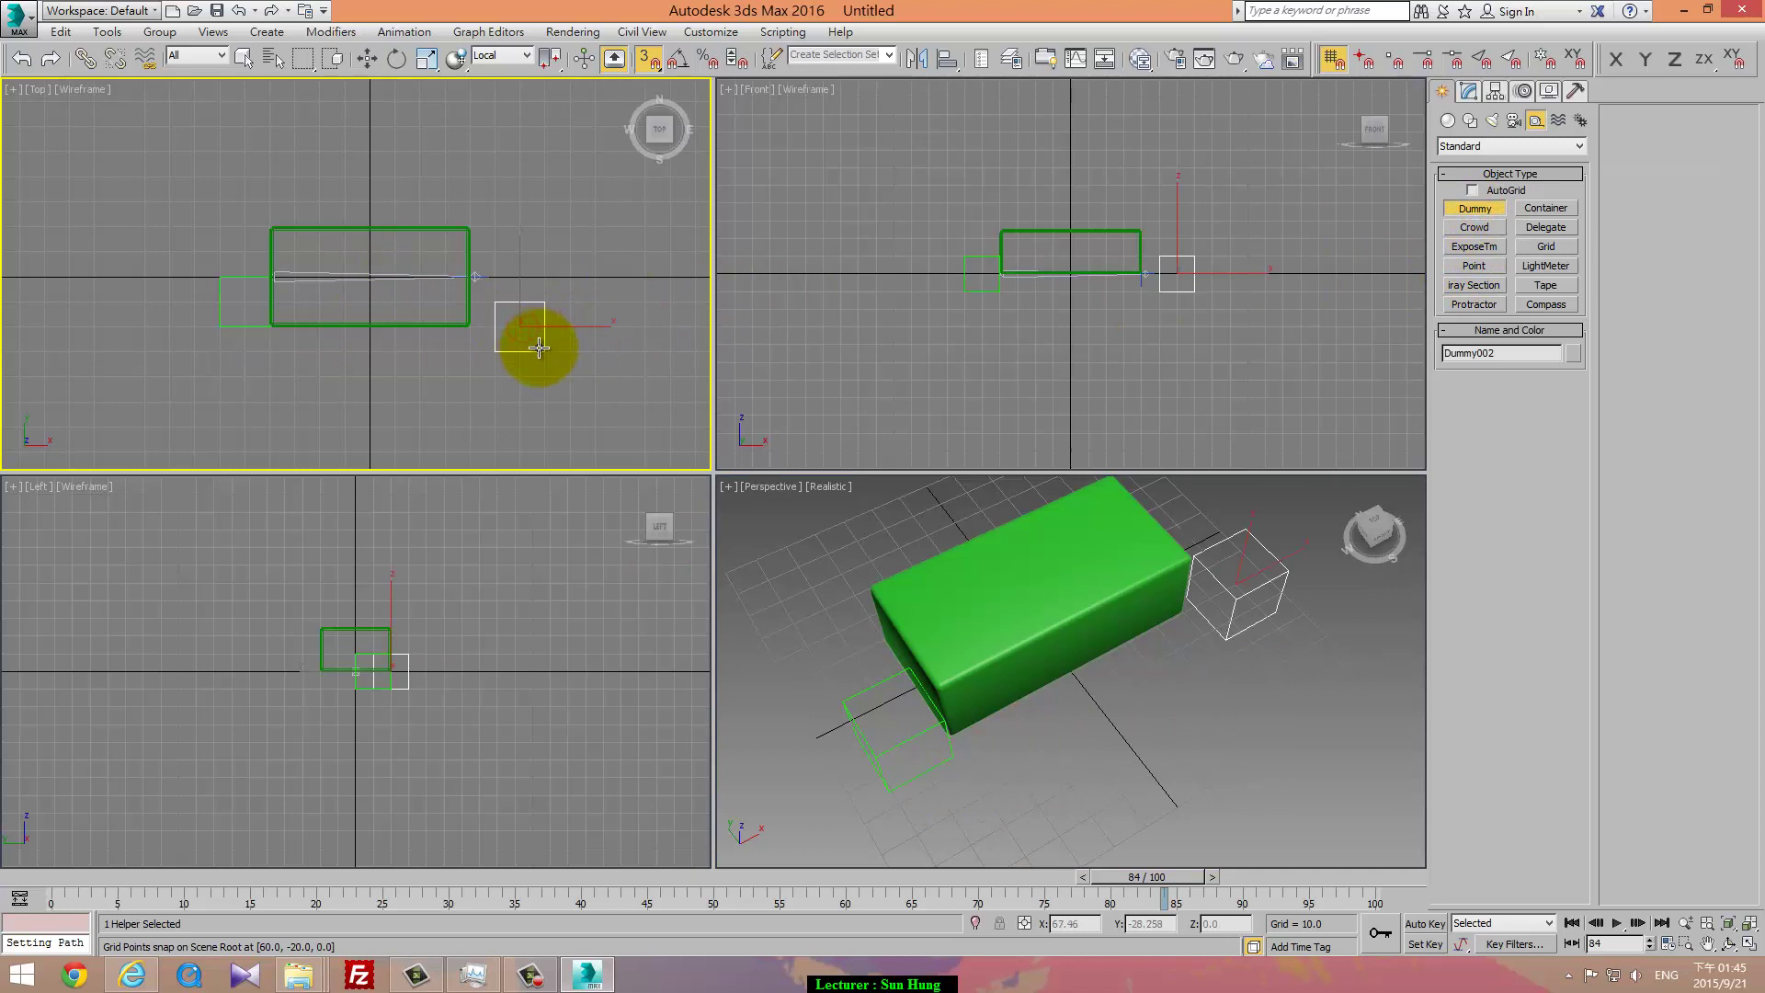
key("w")
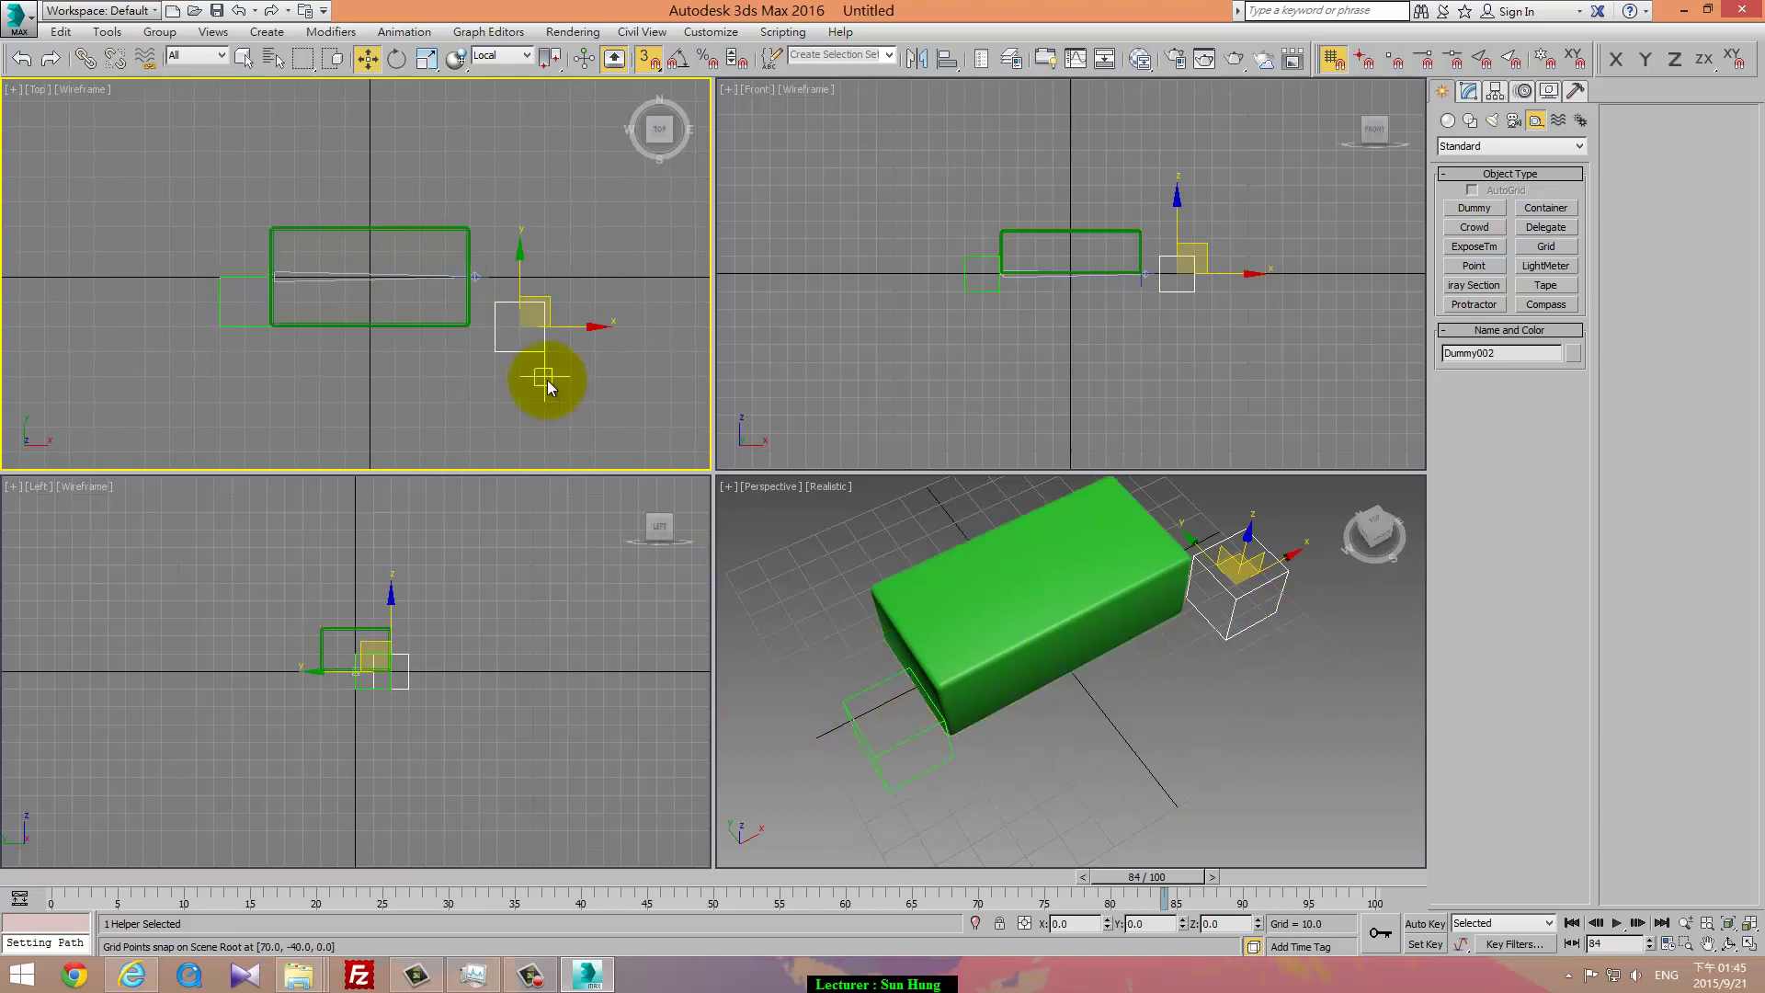
Step: Turn off 3D snapping and select the chamfer box in the Perspective view
middle_click(835, 562)
mouse_move(1231, 587)
middle_mouse_down("alt")
mouse_move(1064, 689)
mouse_move(1149, 677)
middle_mouse_up("alt")
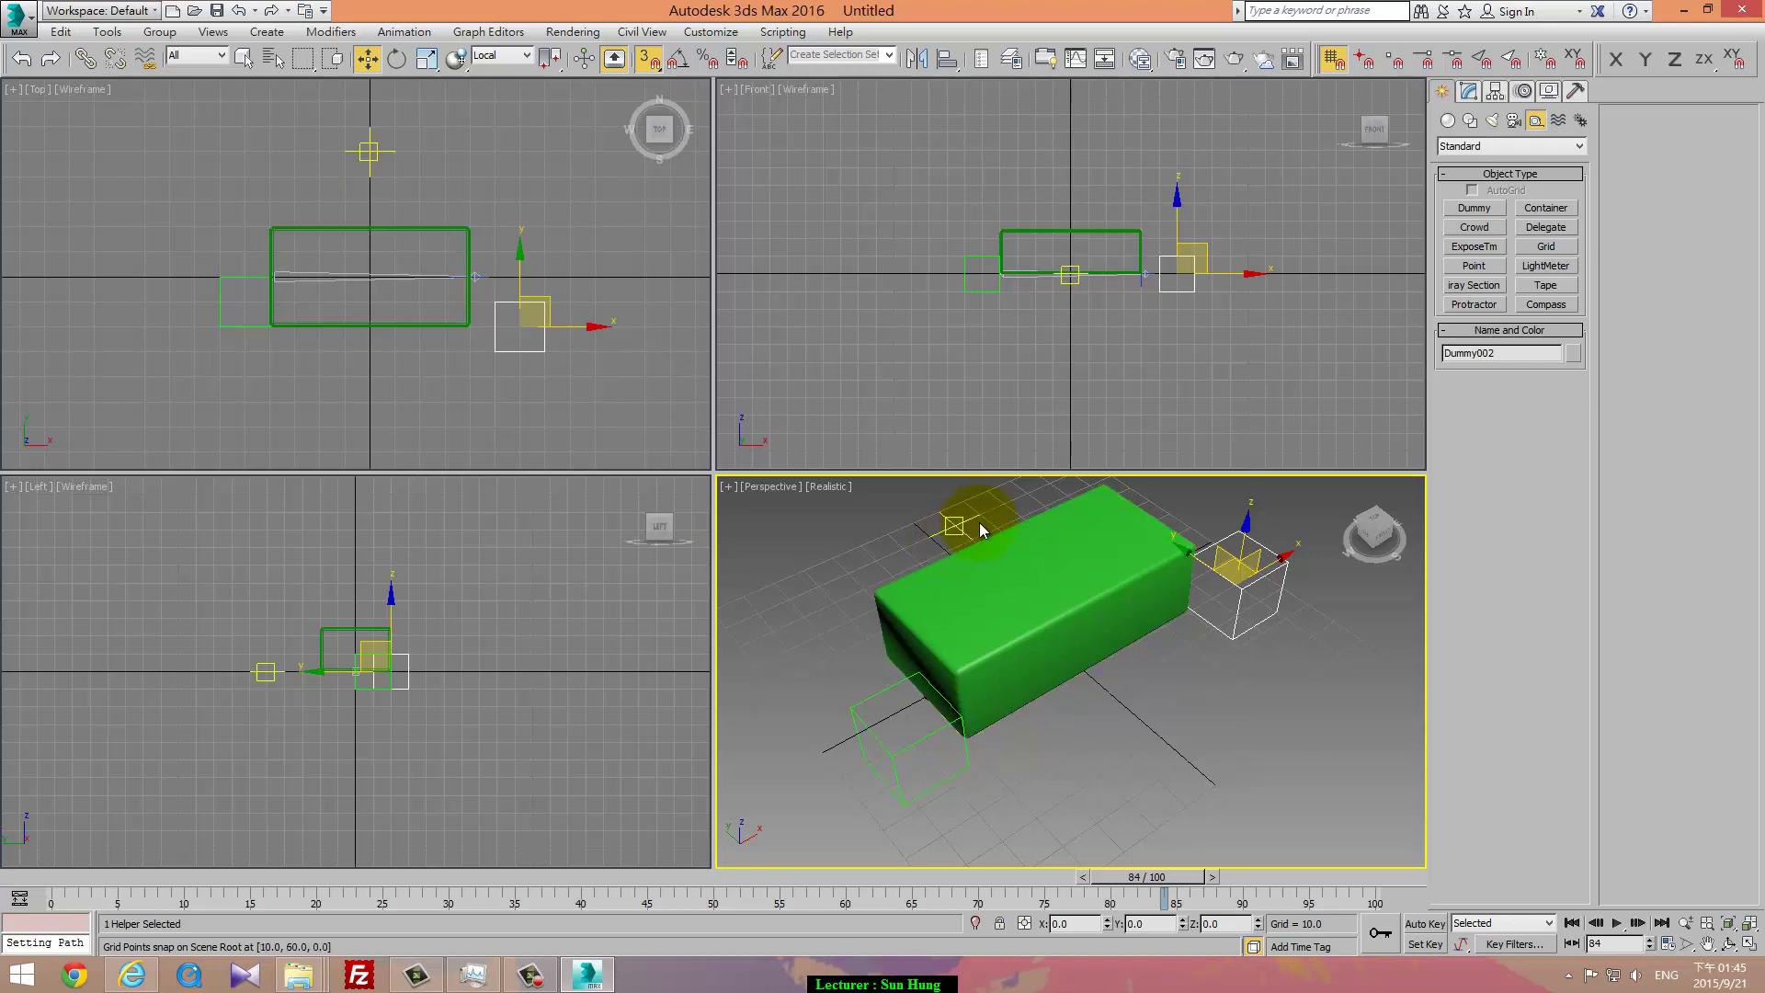
left_click(649, 62)
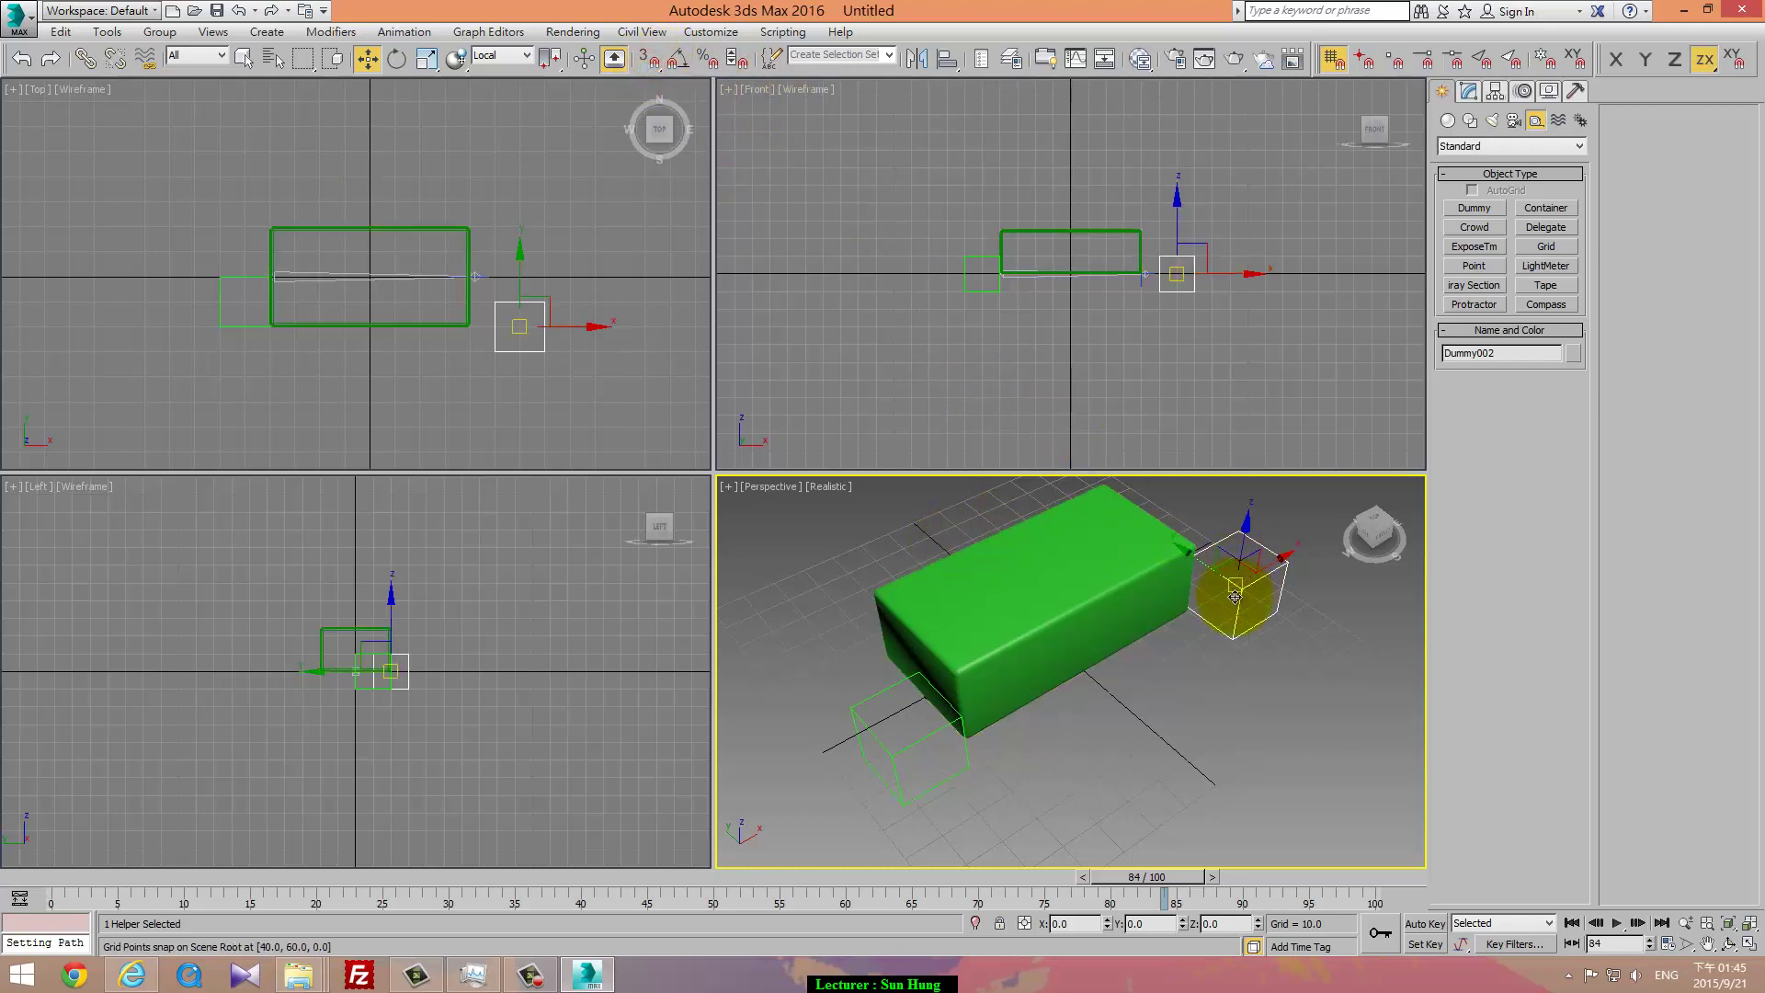
left_click(967, 728)
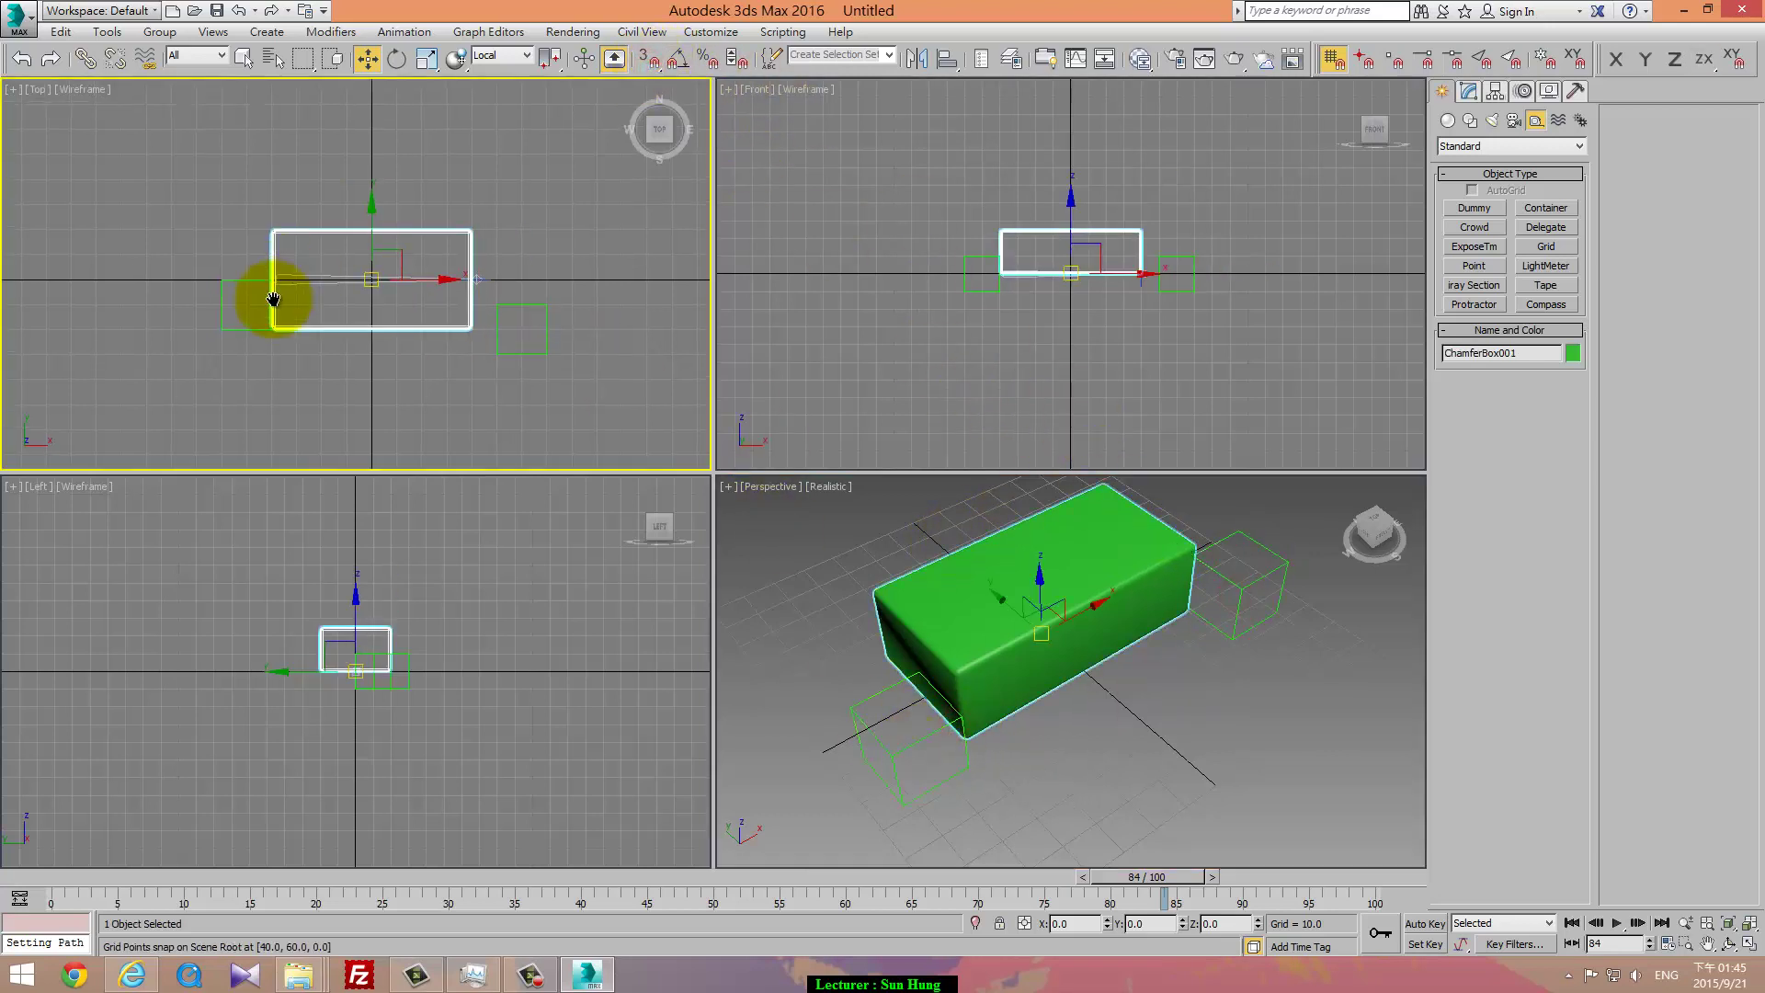
Step: Align the left dummy's position to the bone's pivot with Align (Alt+A)
scroll(284, 304, "up", 3)
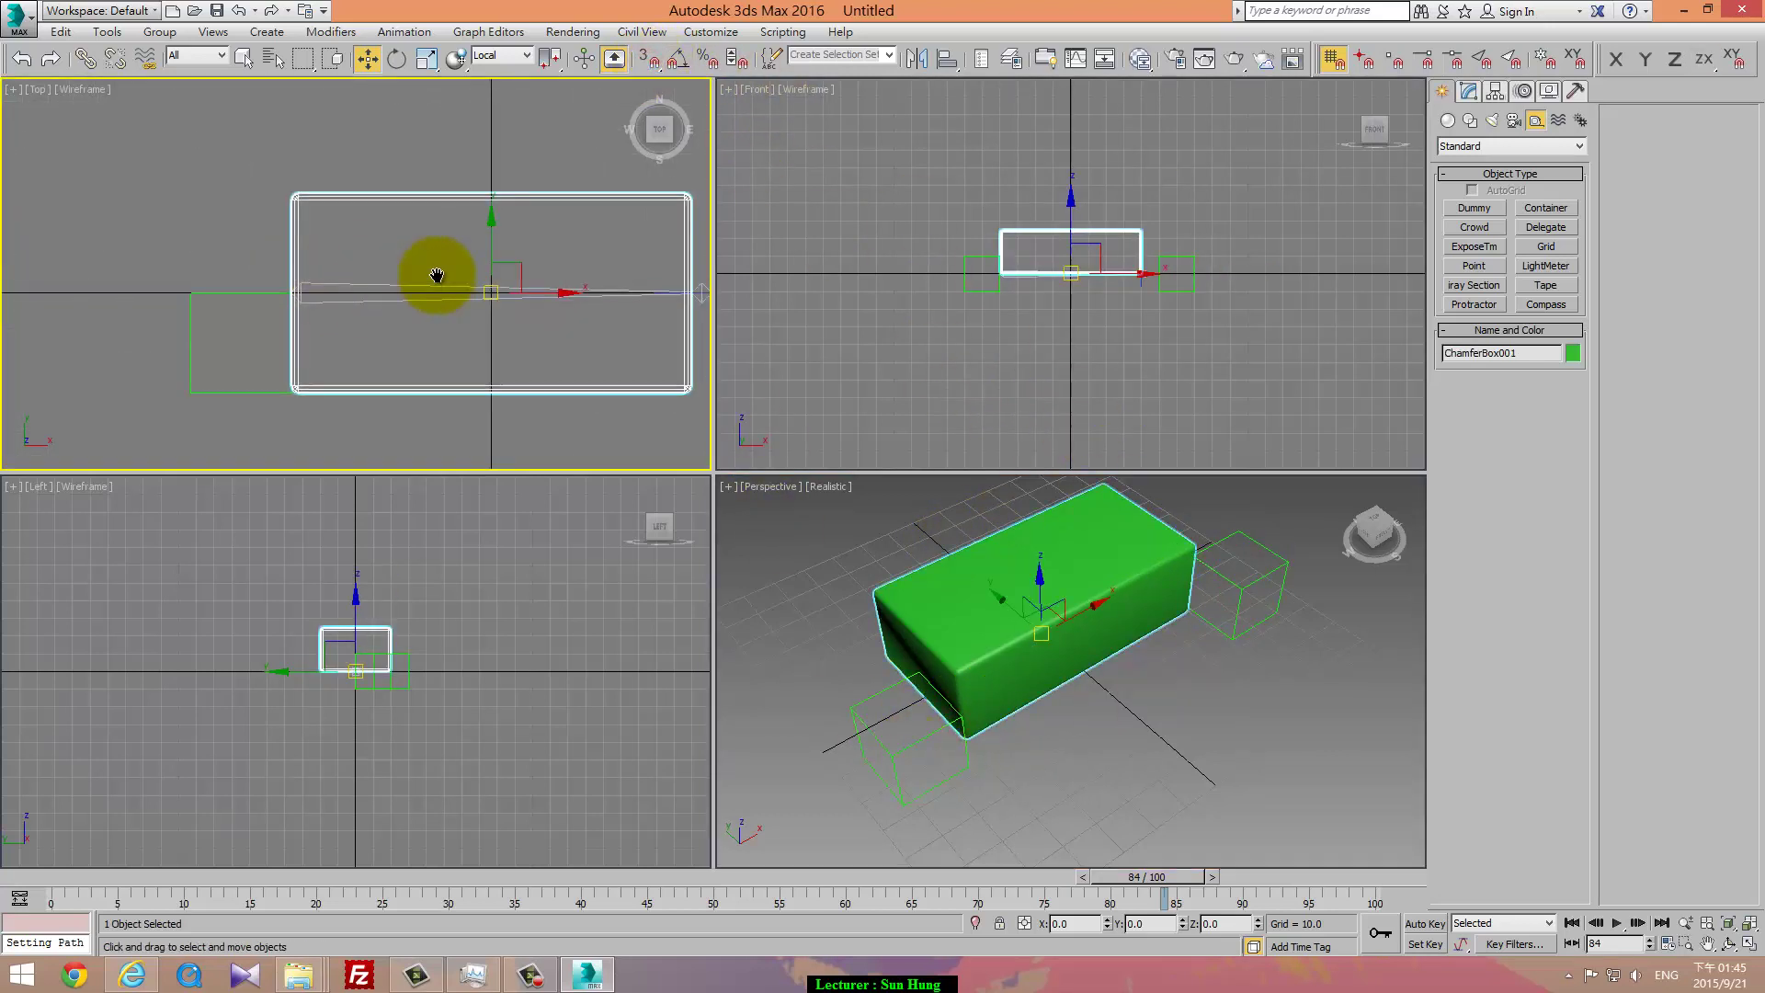
left_click(241, 379)
key("alt+a")
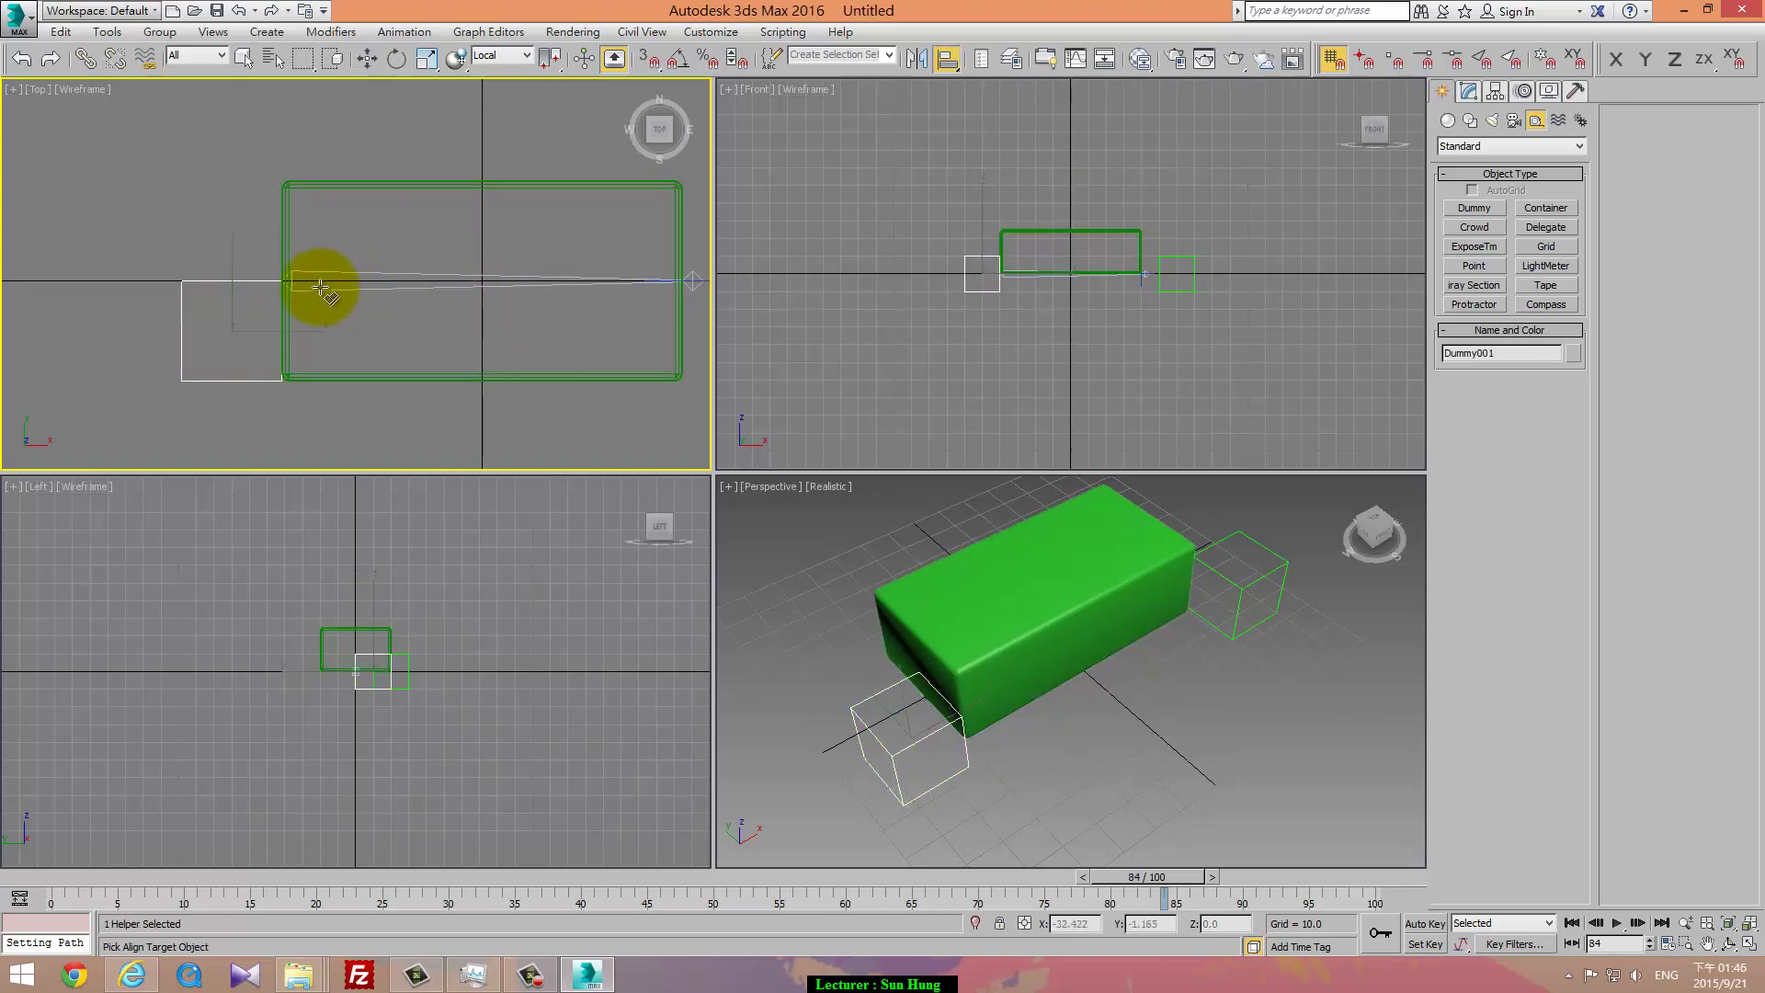
left_click(320, 289)
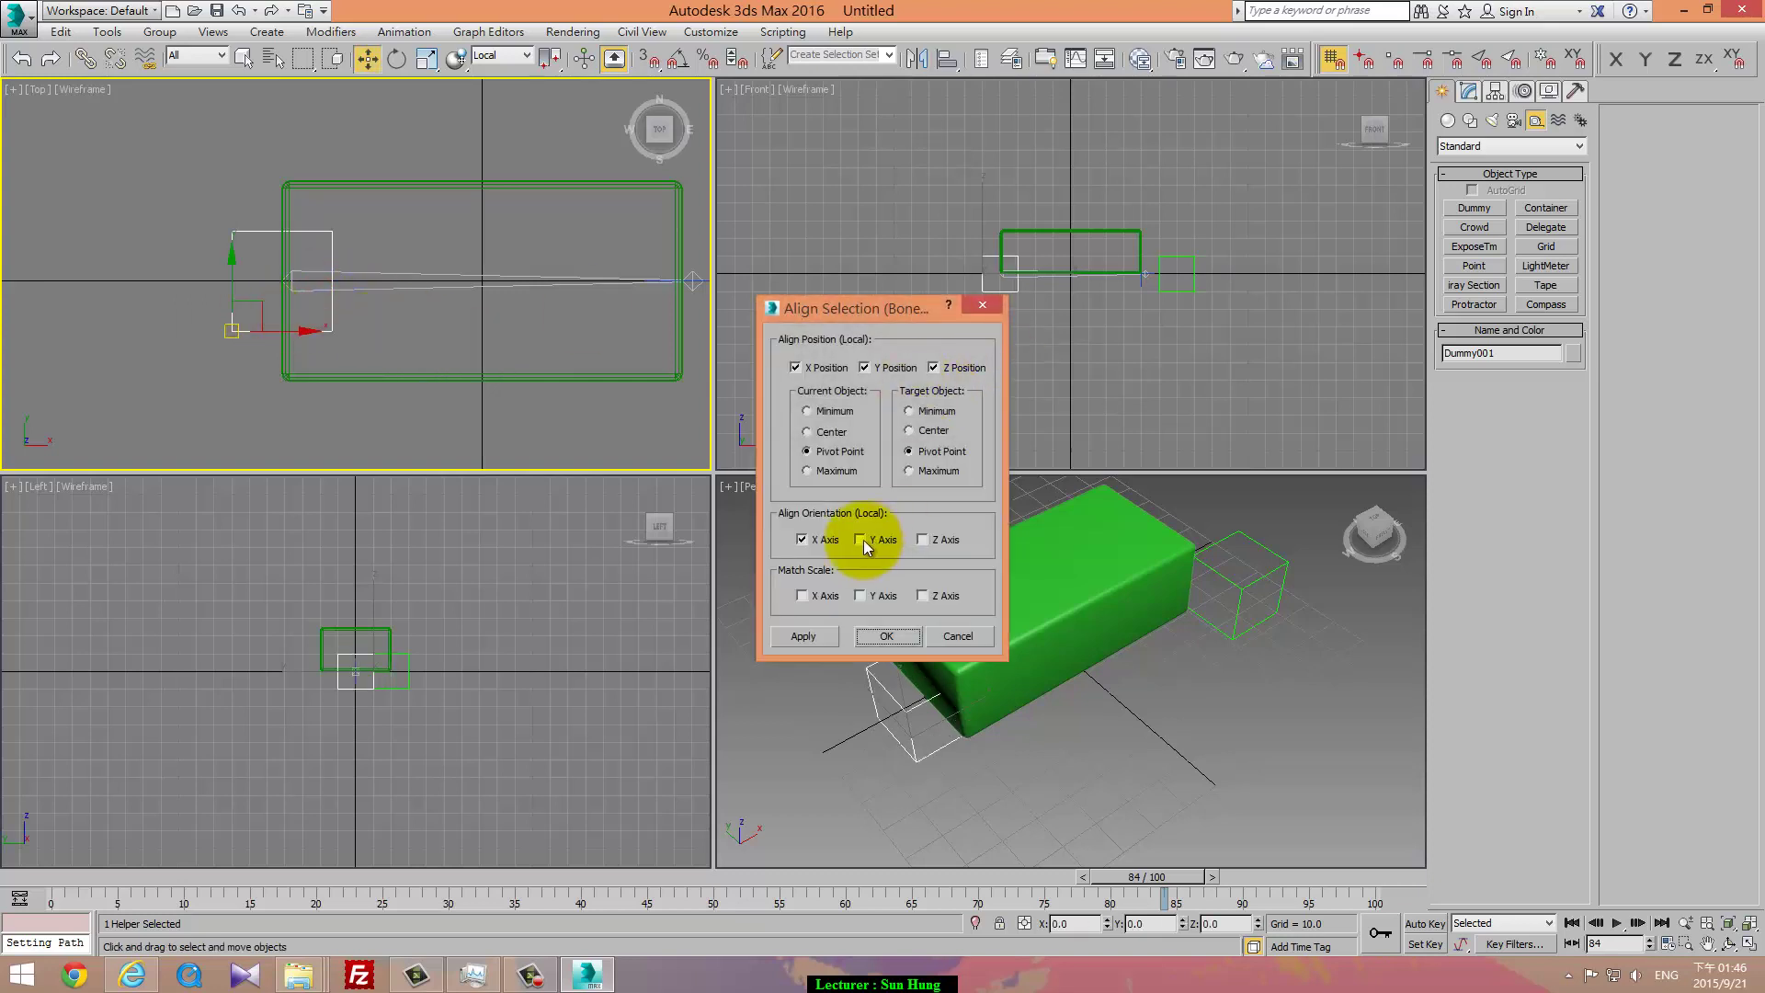
left_click(801, 540)
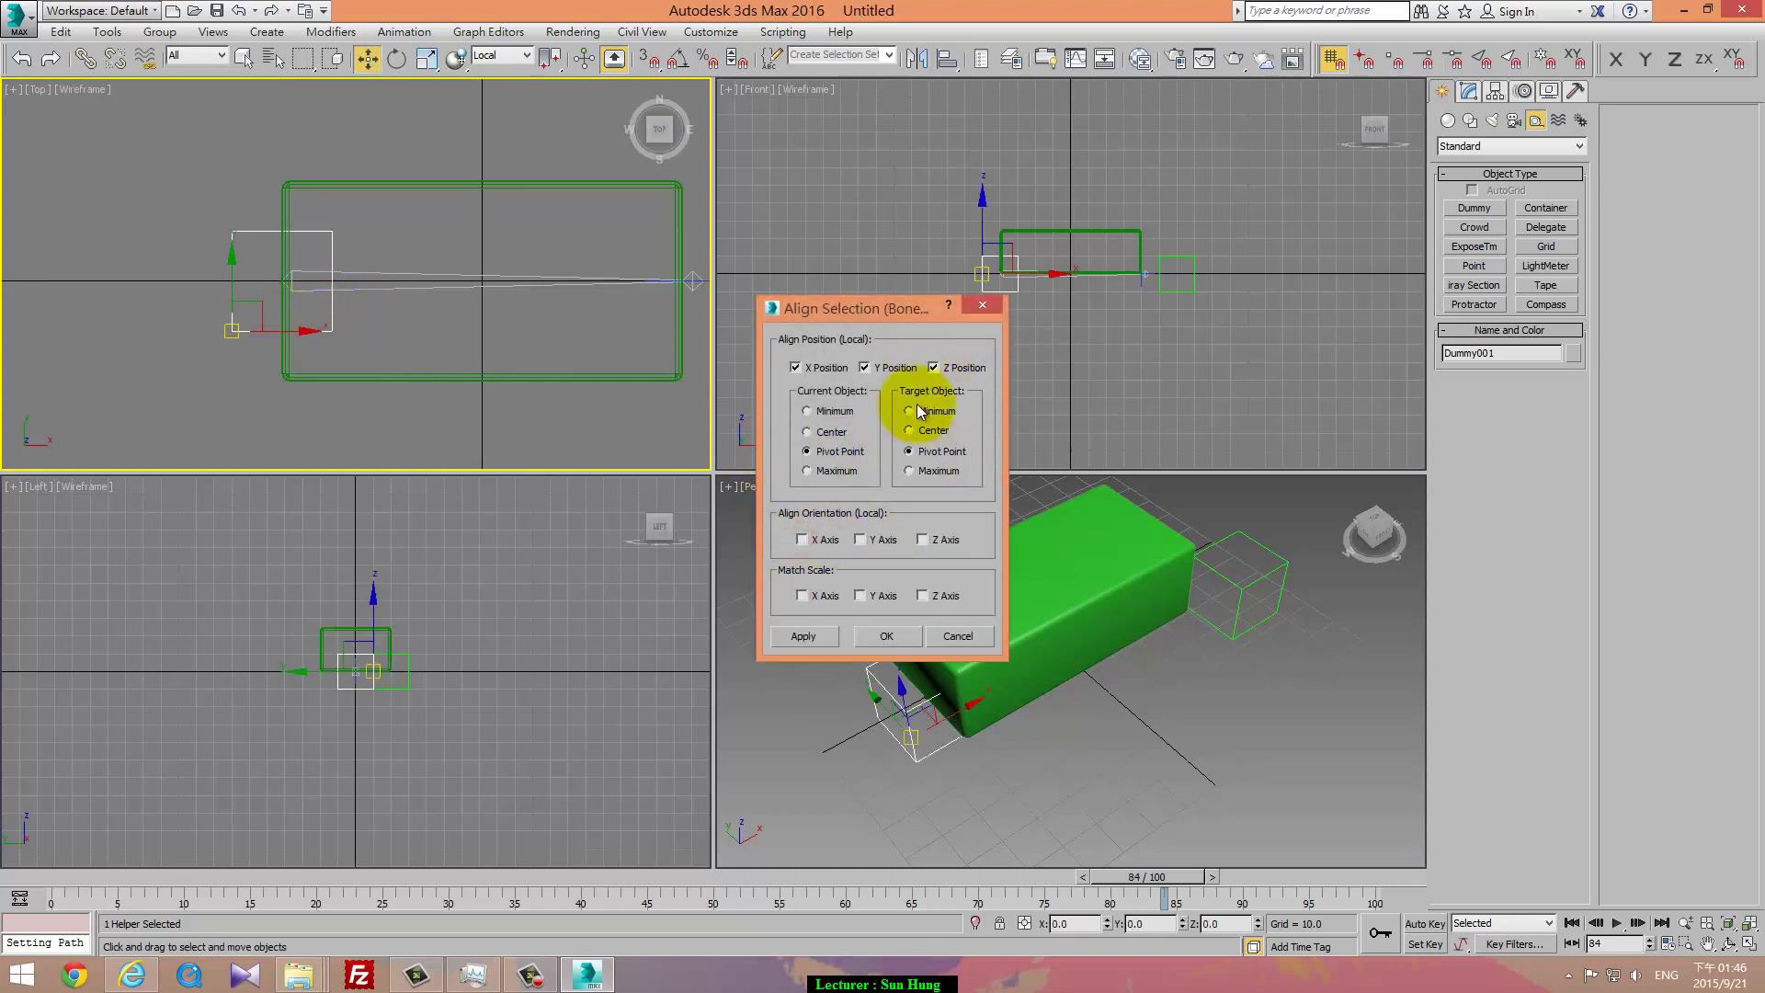
left_click(886, 635)
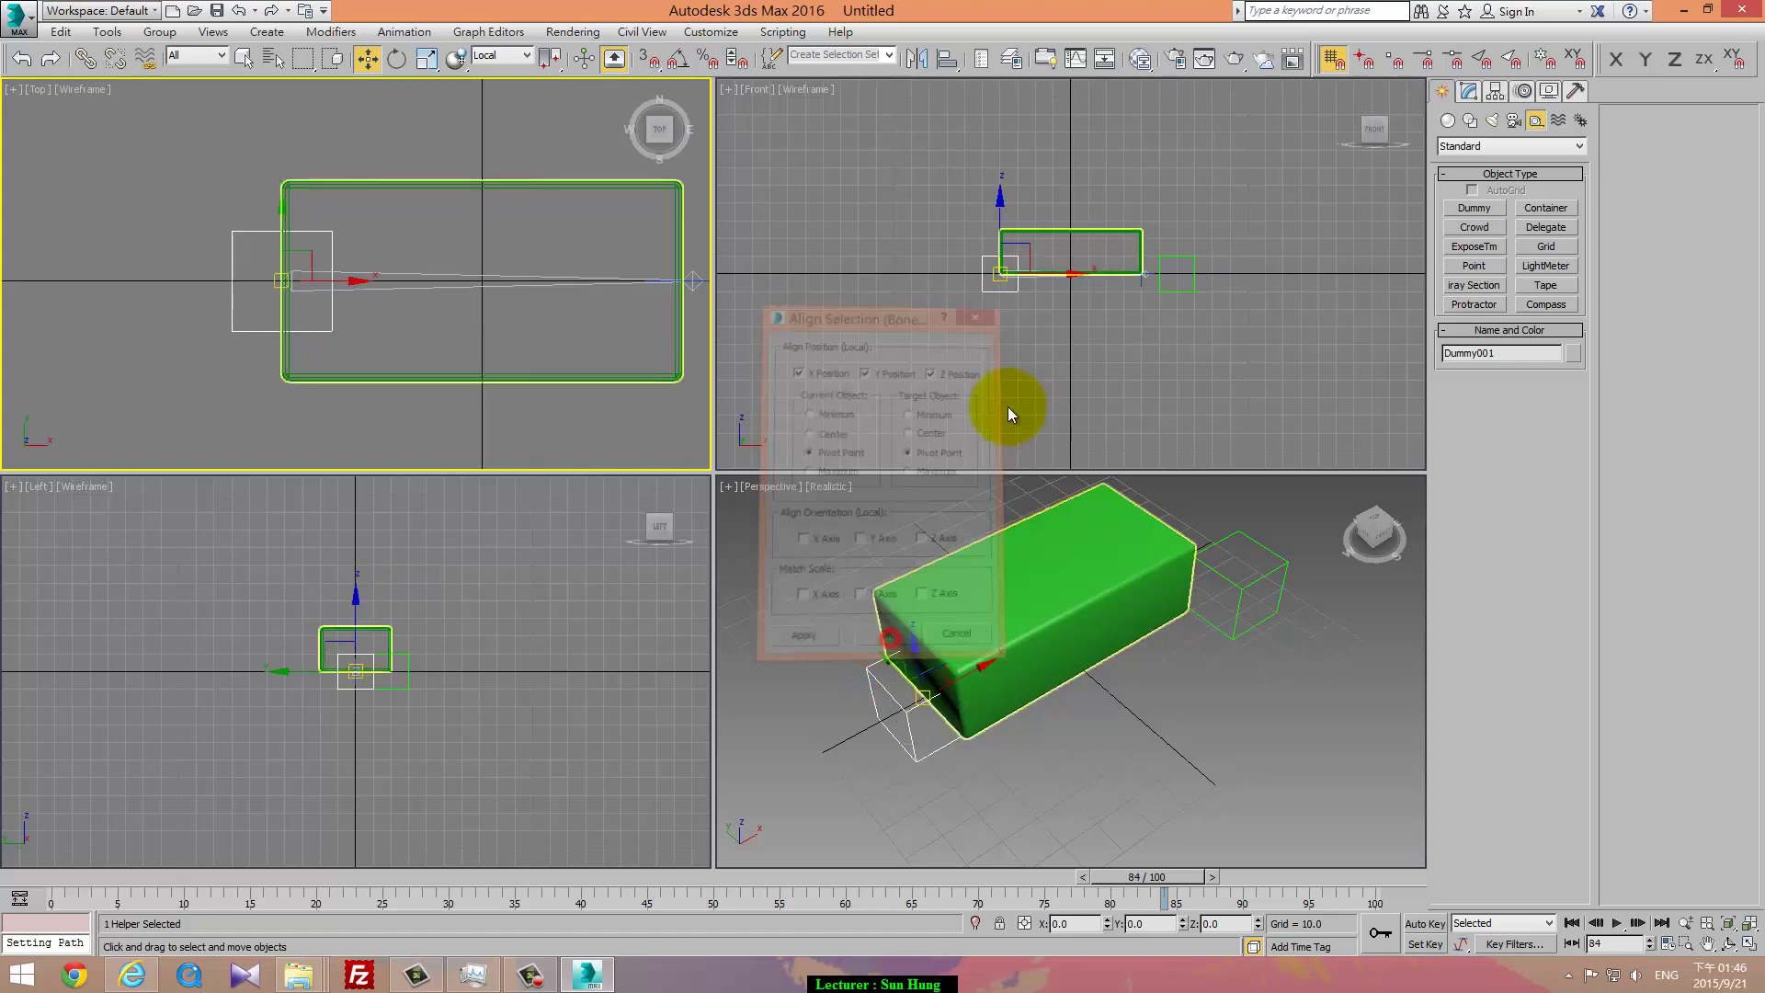
Step: Align the right-end dummy's position, pivot to pivot, to the IK Chain001 goal
middle_click_drag(1120, 326, 1073, 345)
left_click(1117, 292)
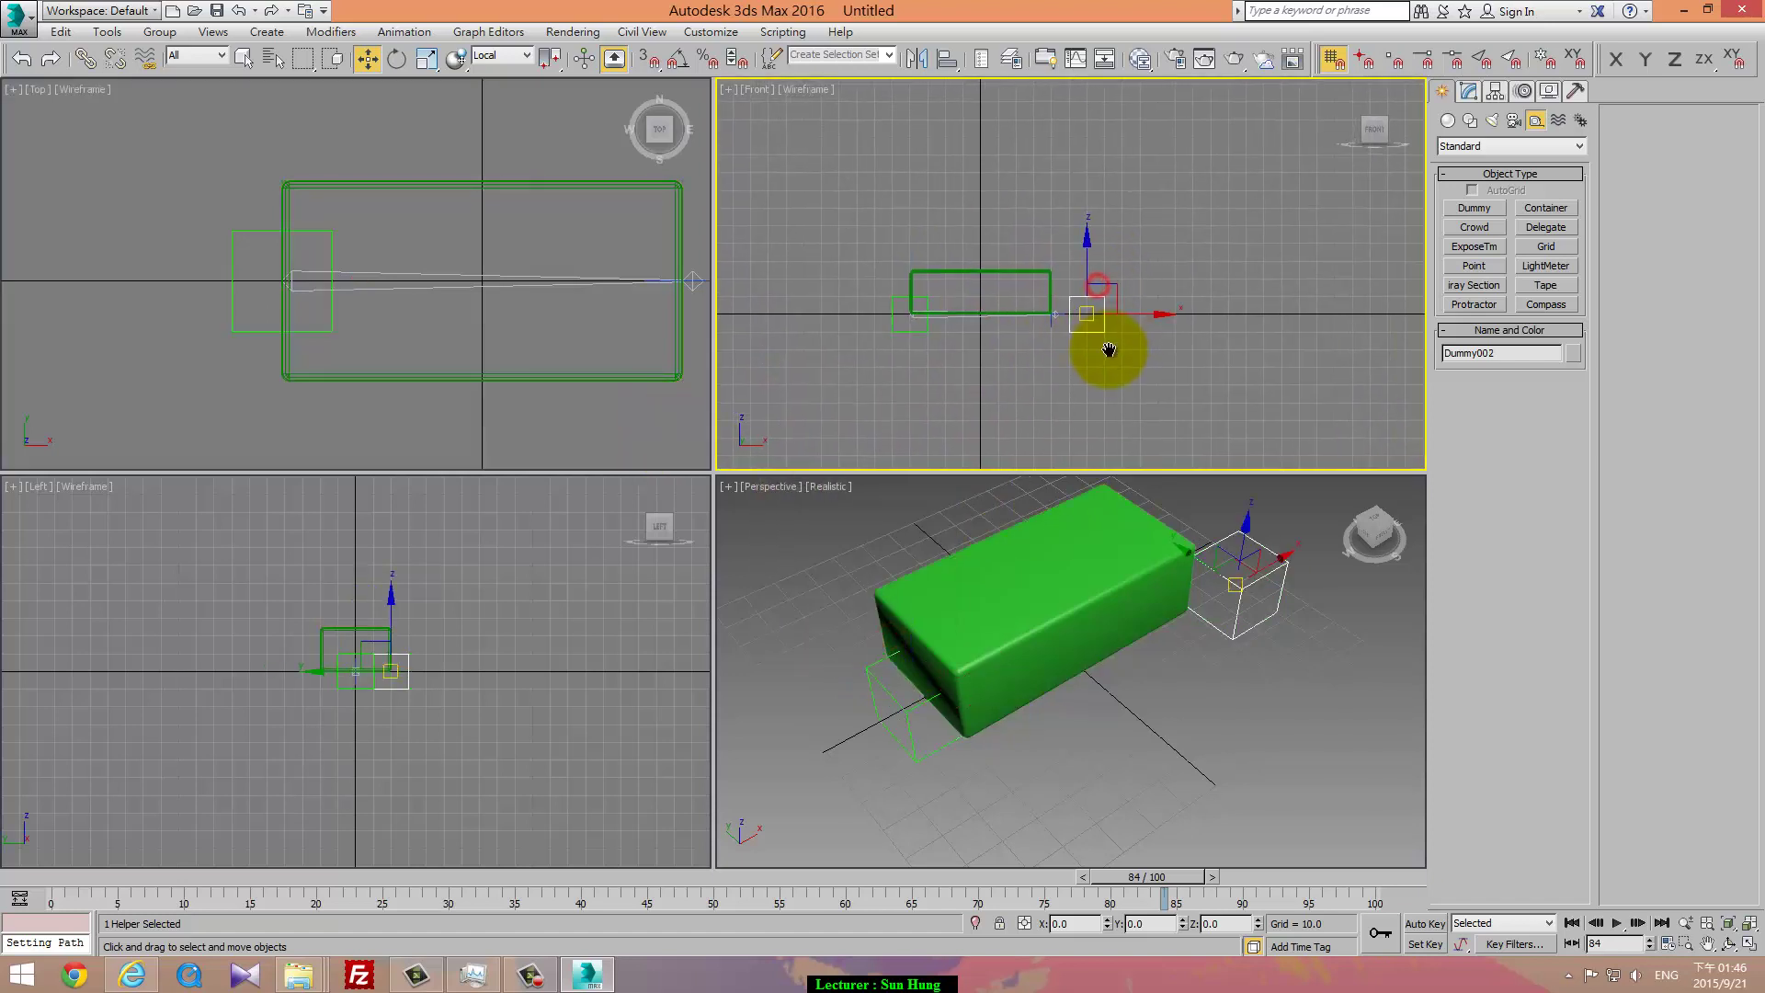
scroll(1103, 347, "up", 5)
key("alt+a")
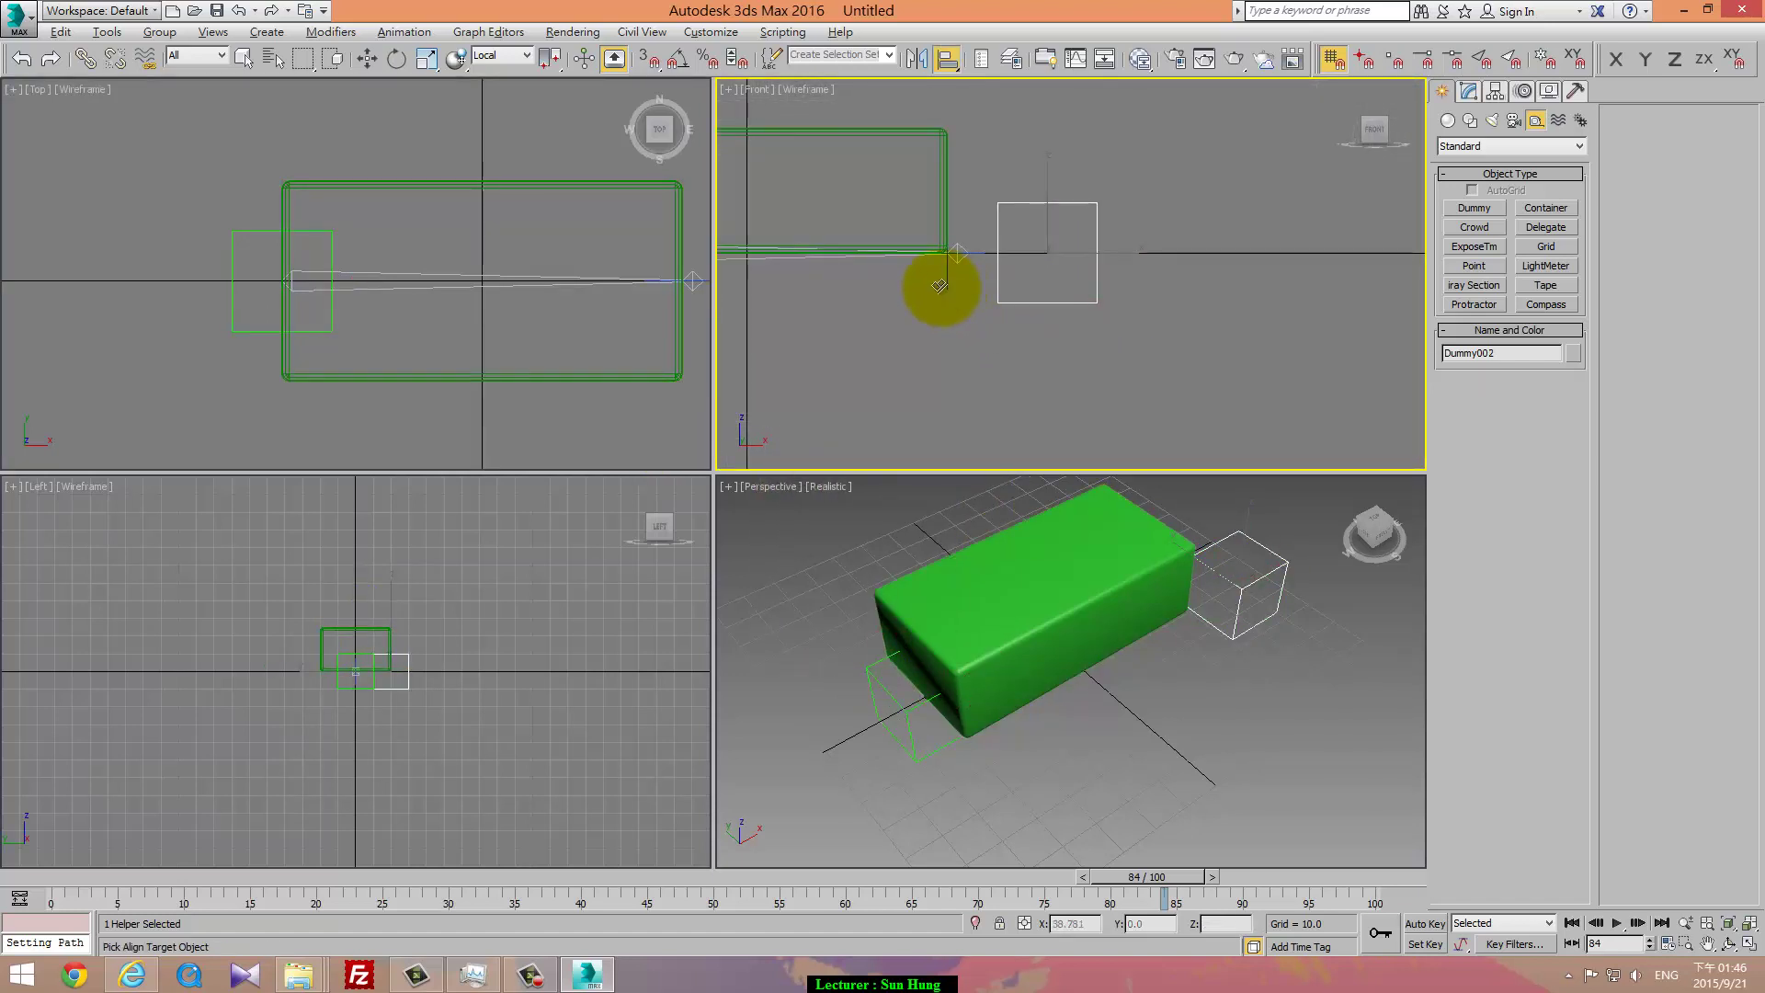
left_click(948, 285)
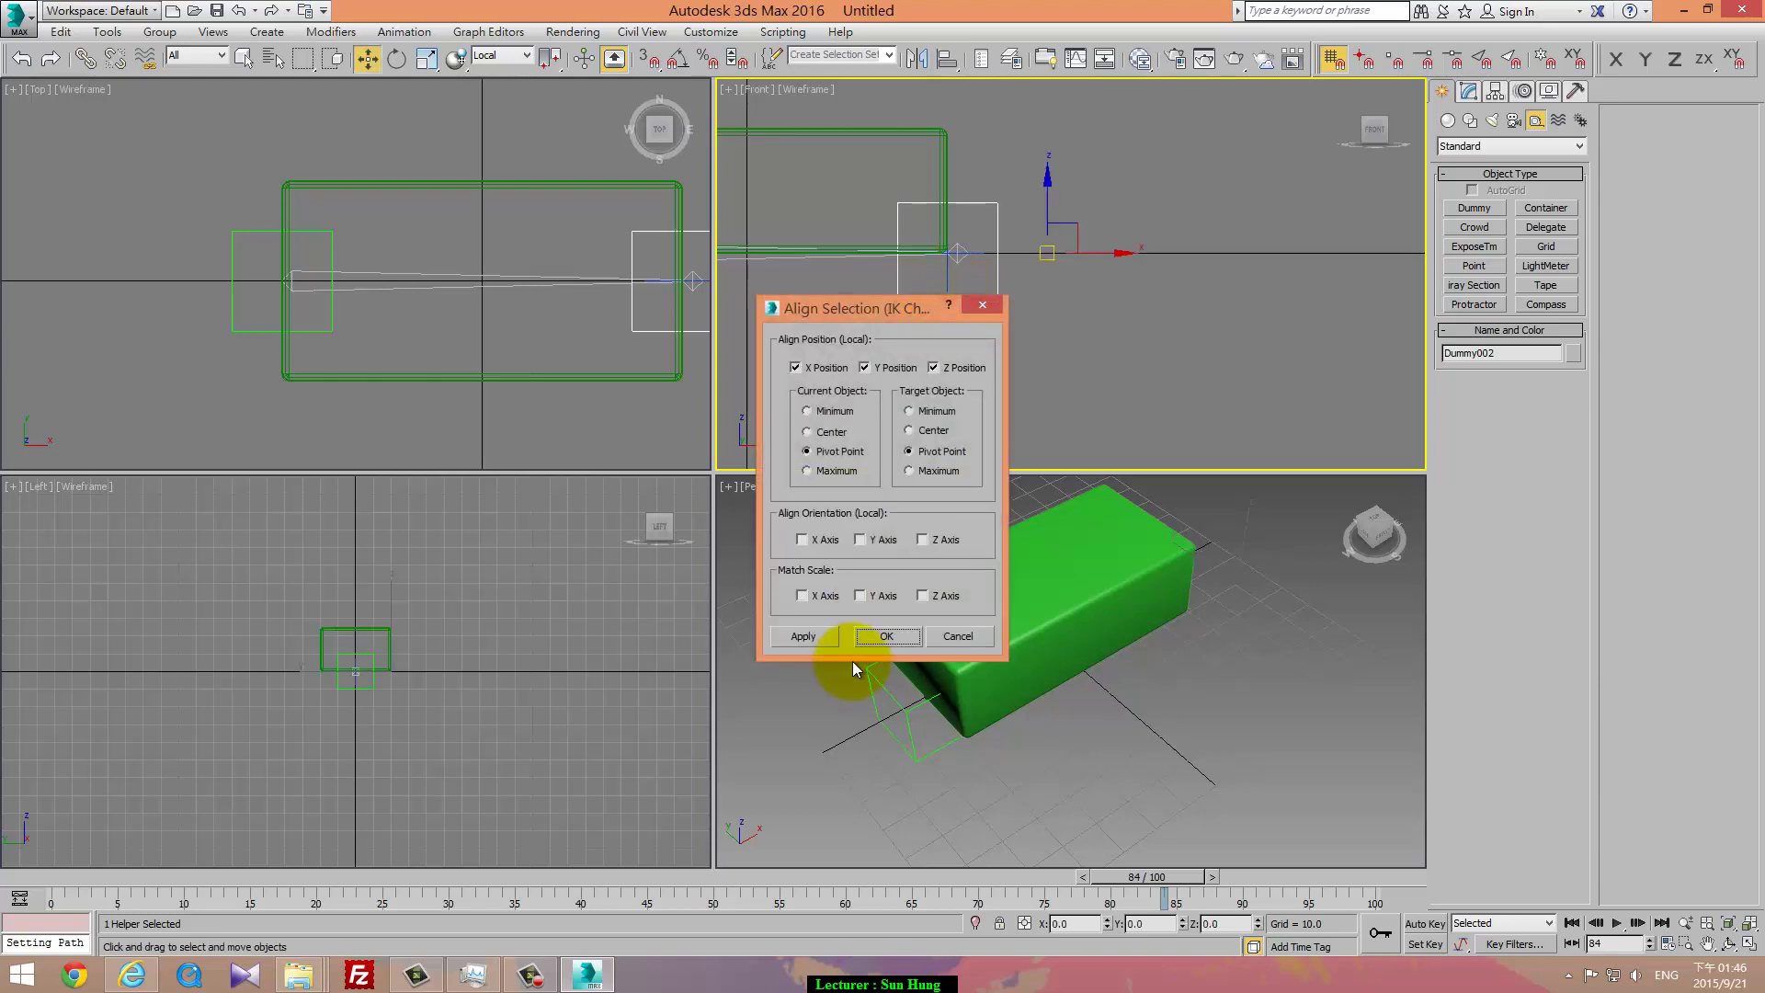
left_click(884, 636)
middle_click_drag(1089, 712, 922, 653, "alt")
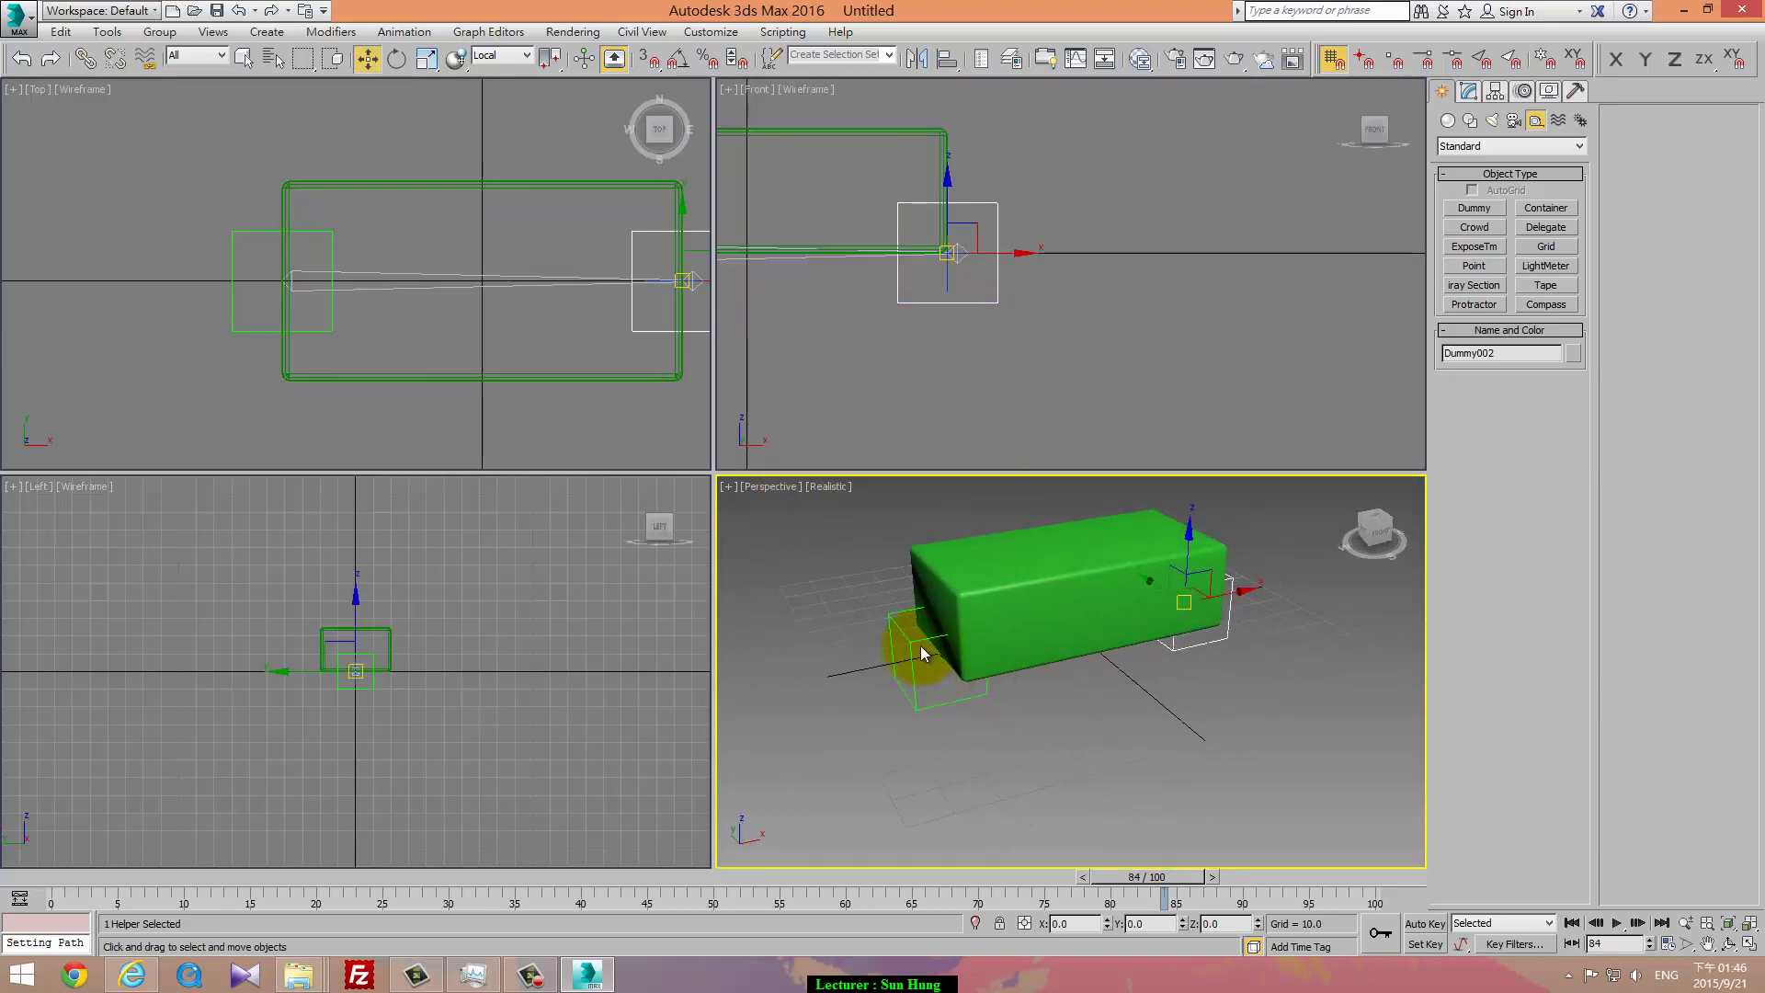
left_click(915, 651)
left_click(930, 642)
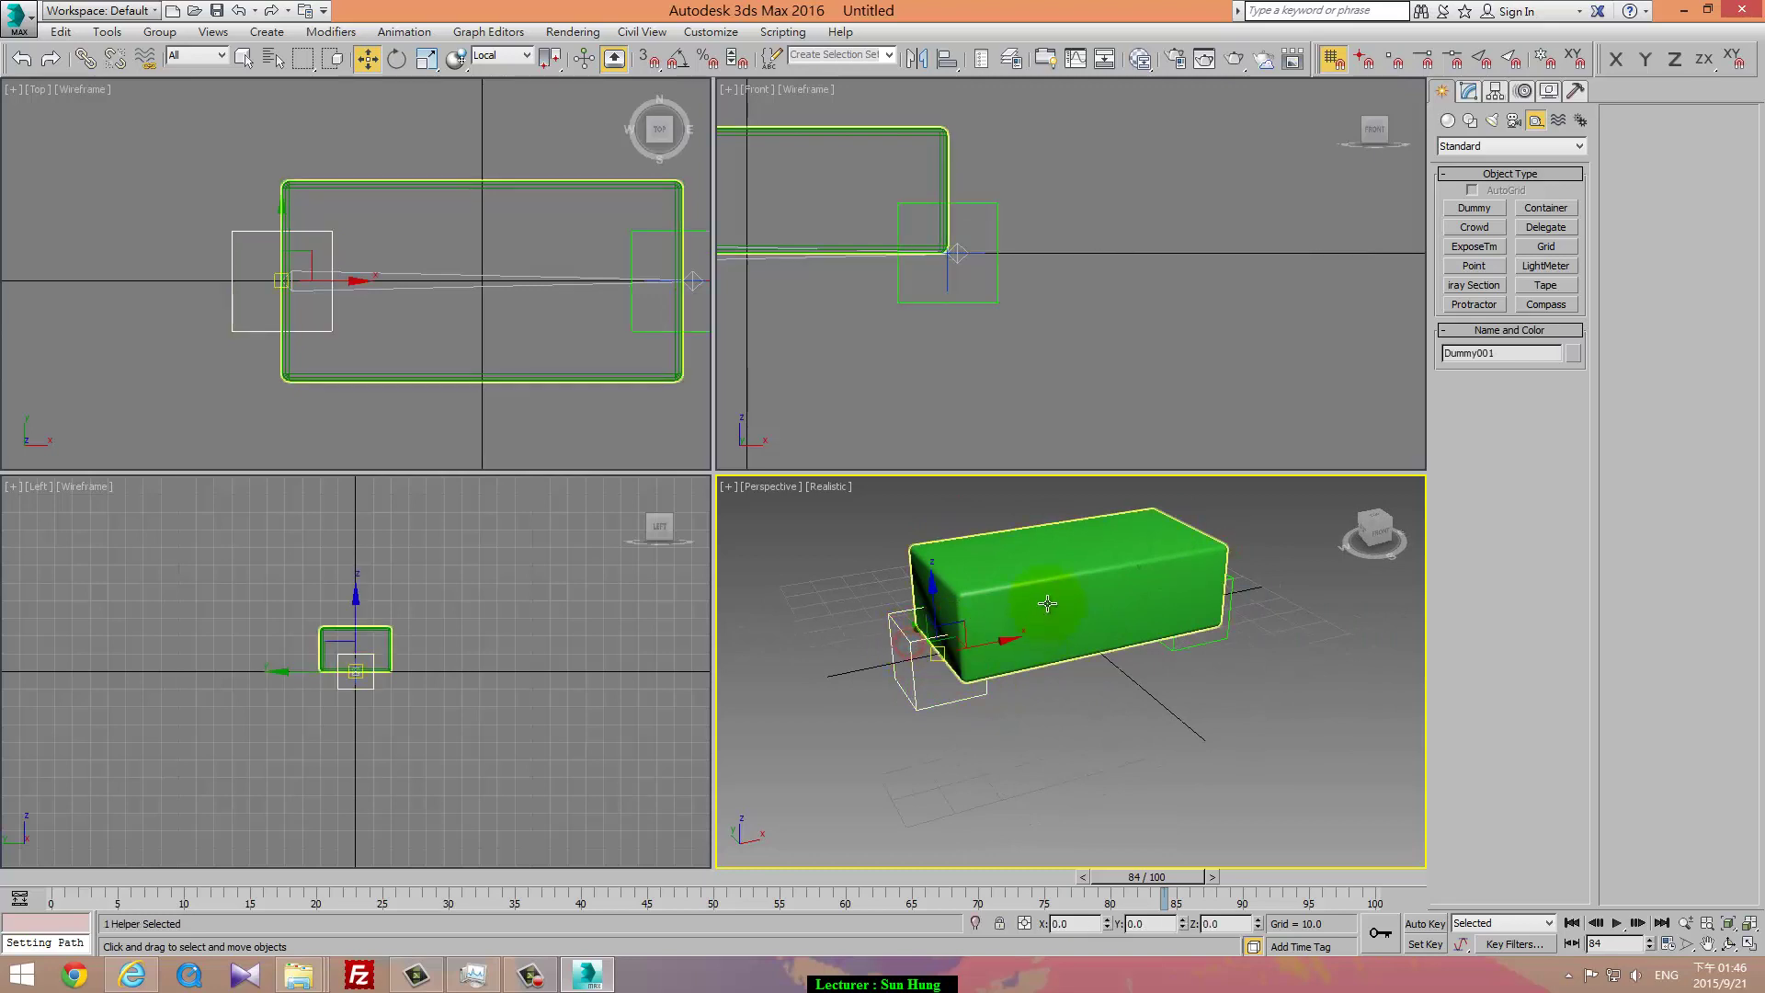
Step: Rename ChamferBox001 to Brick_01 in the Modify panel
left_click(1471, 145)
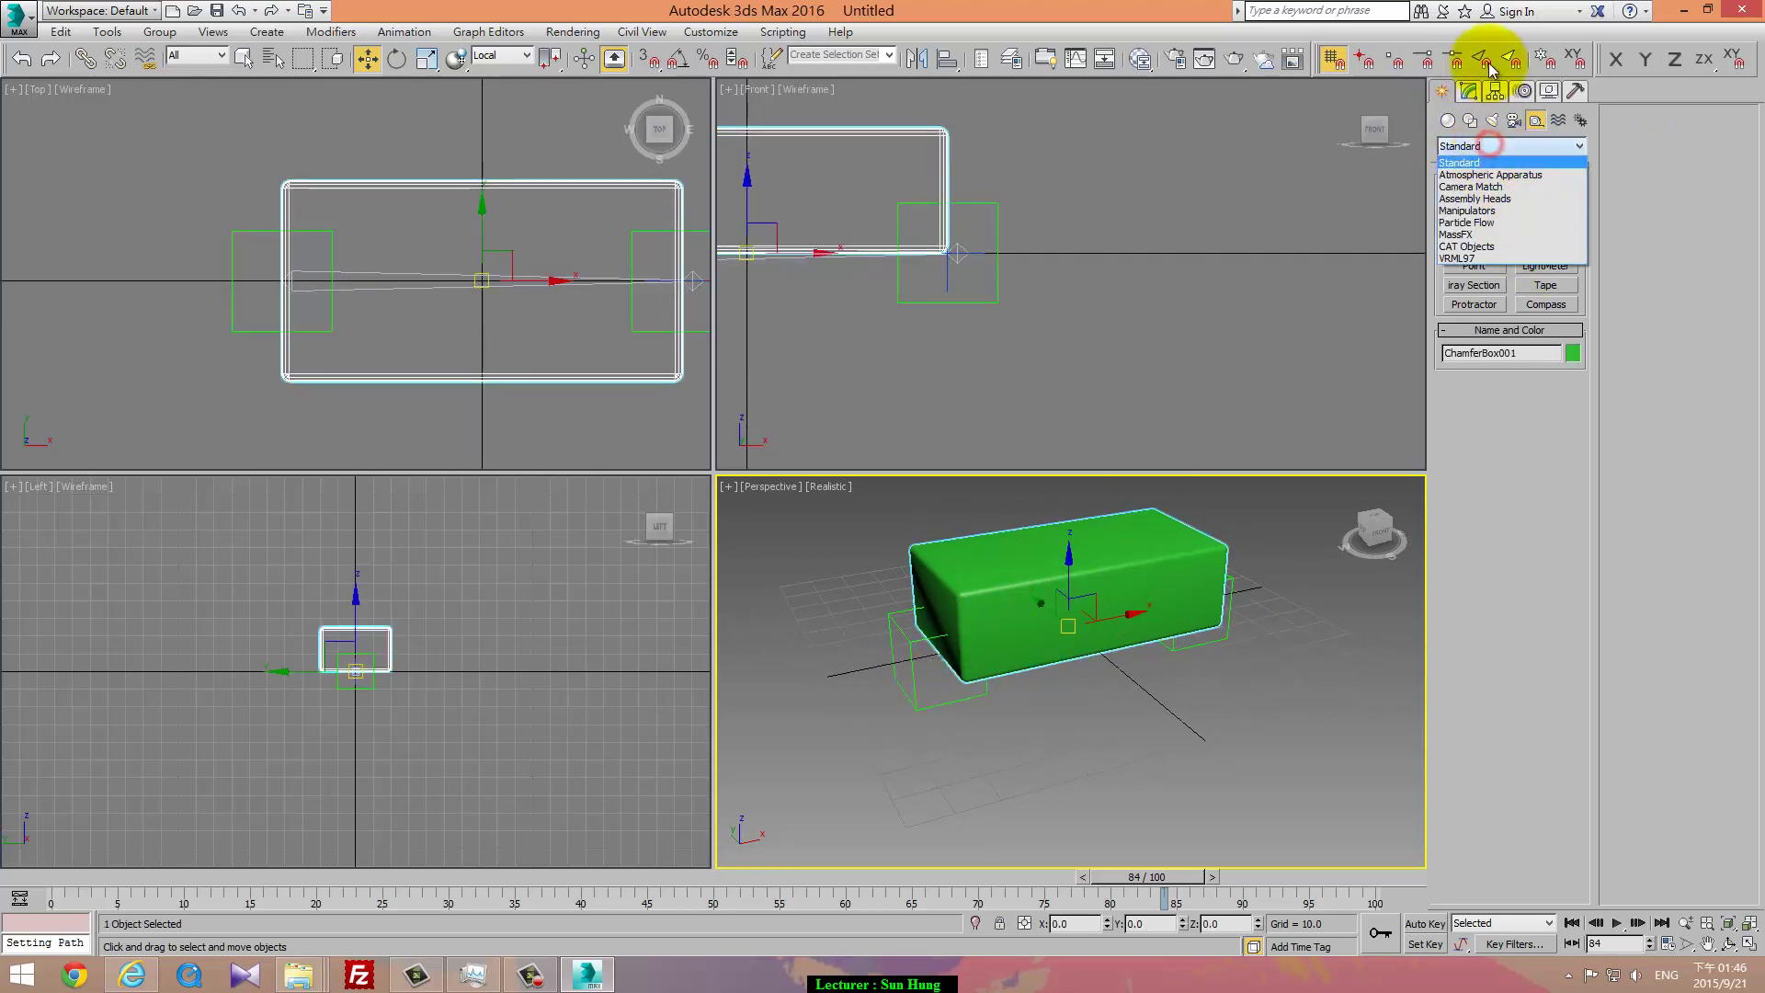
left_click(1473, 95)
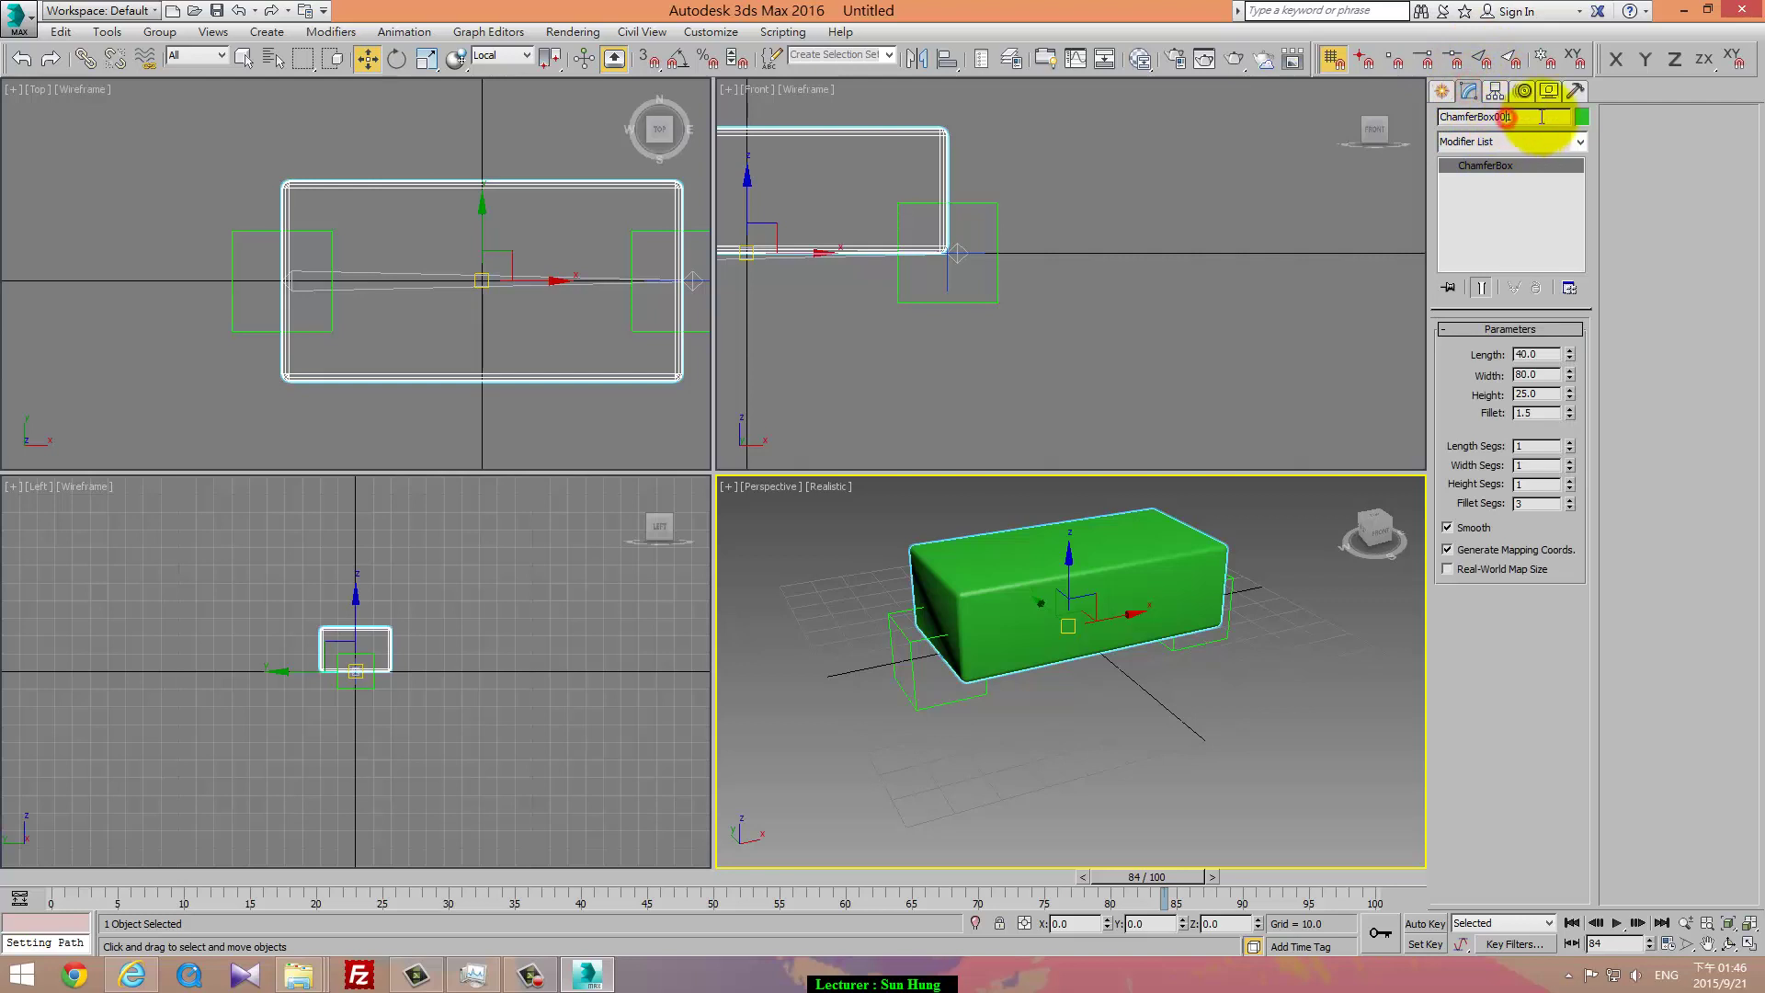
left_click(1541, 117)
type("Bri")
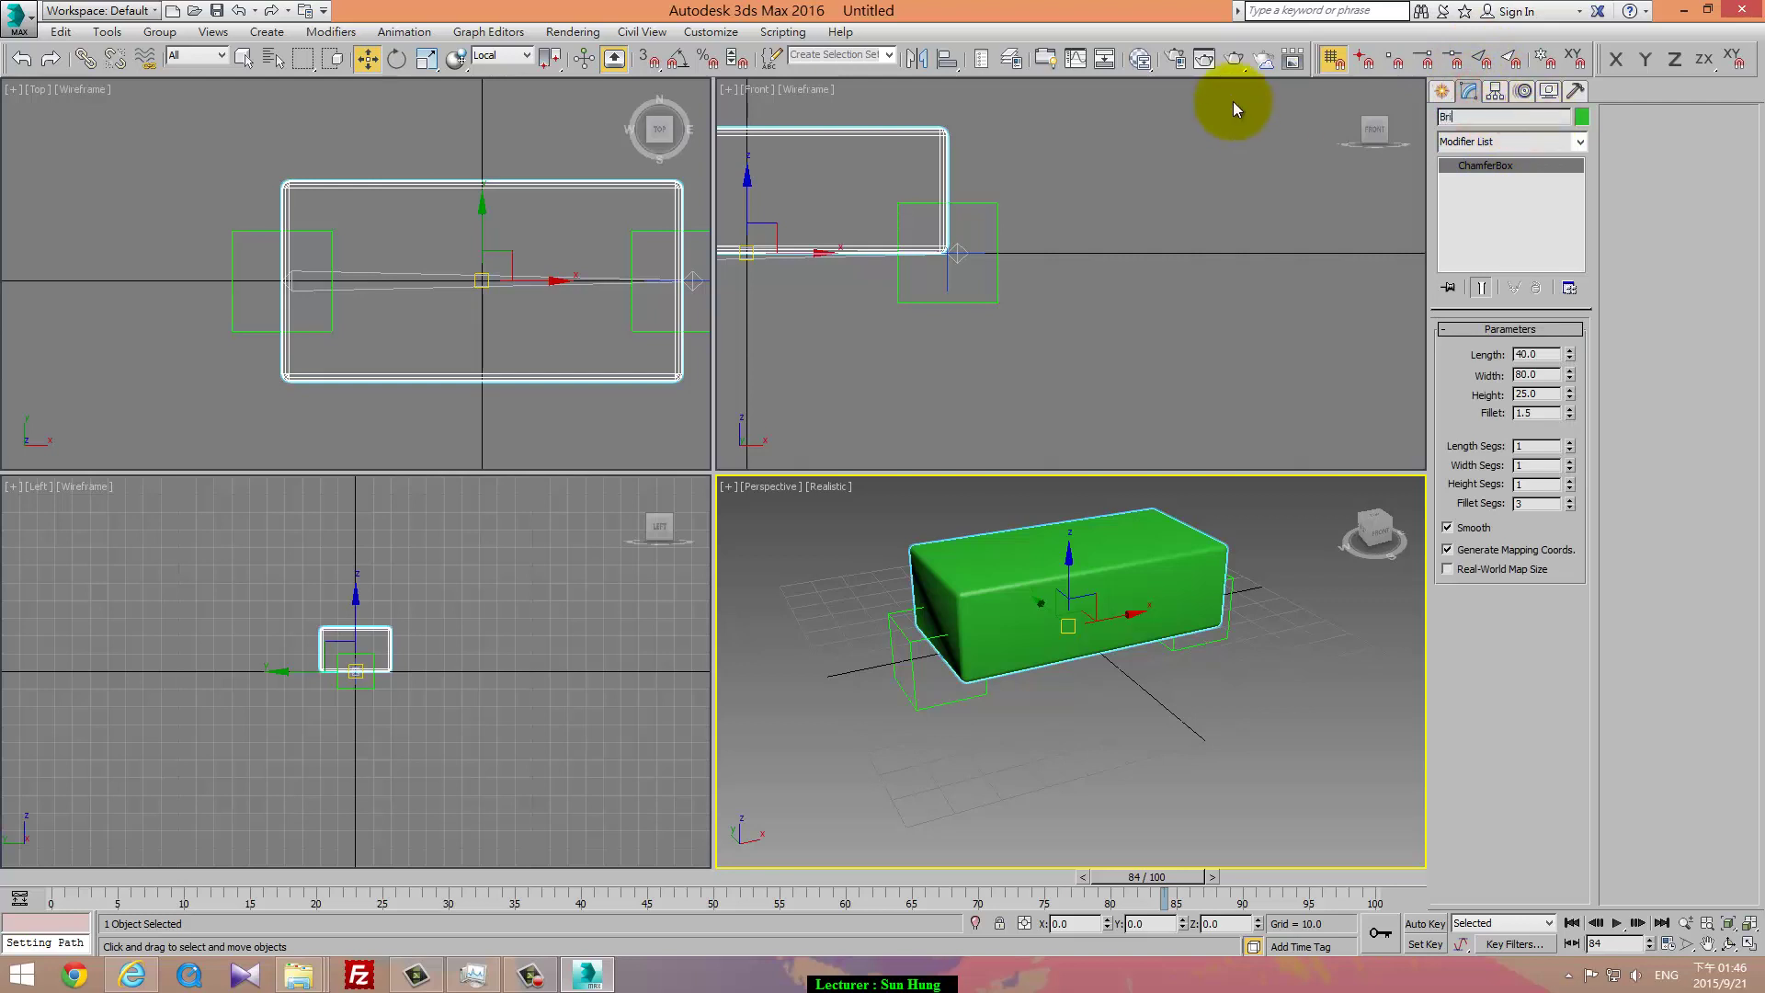
type("ck_")
type("01")
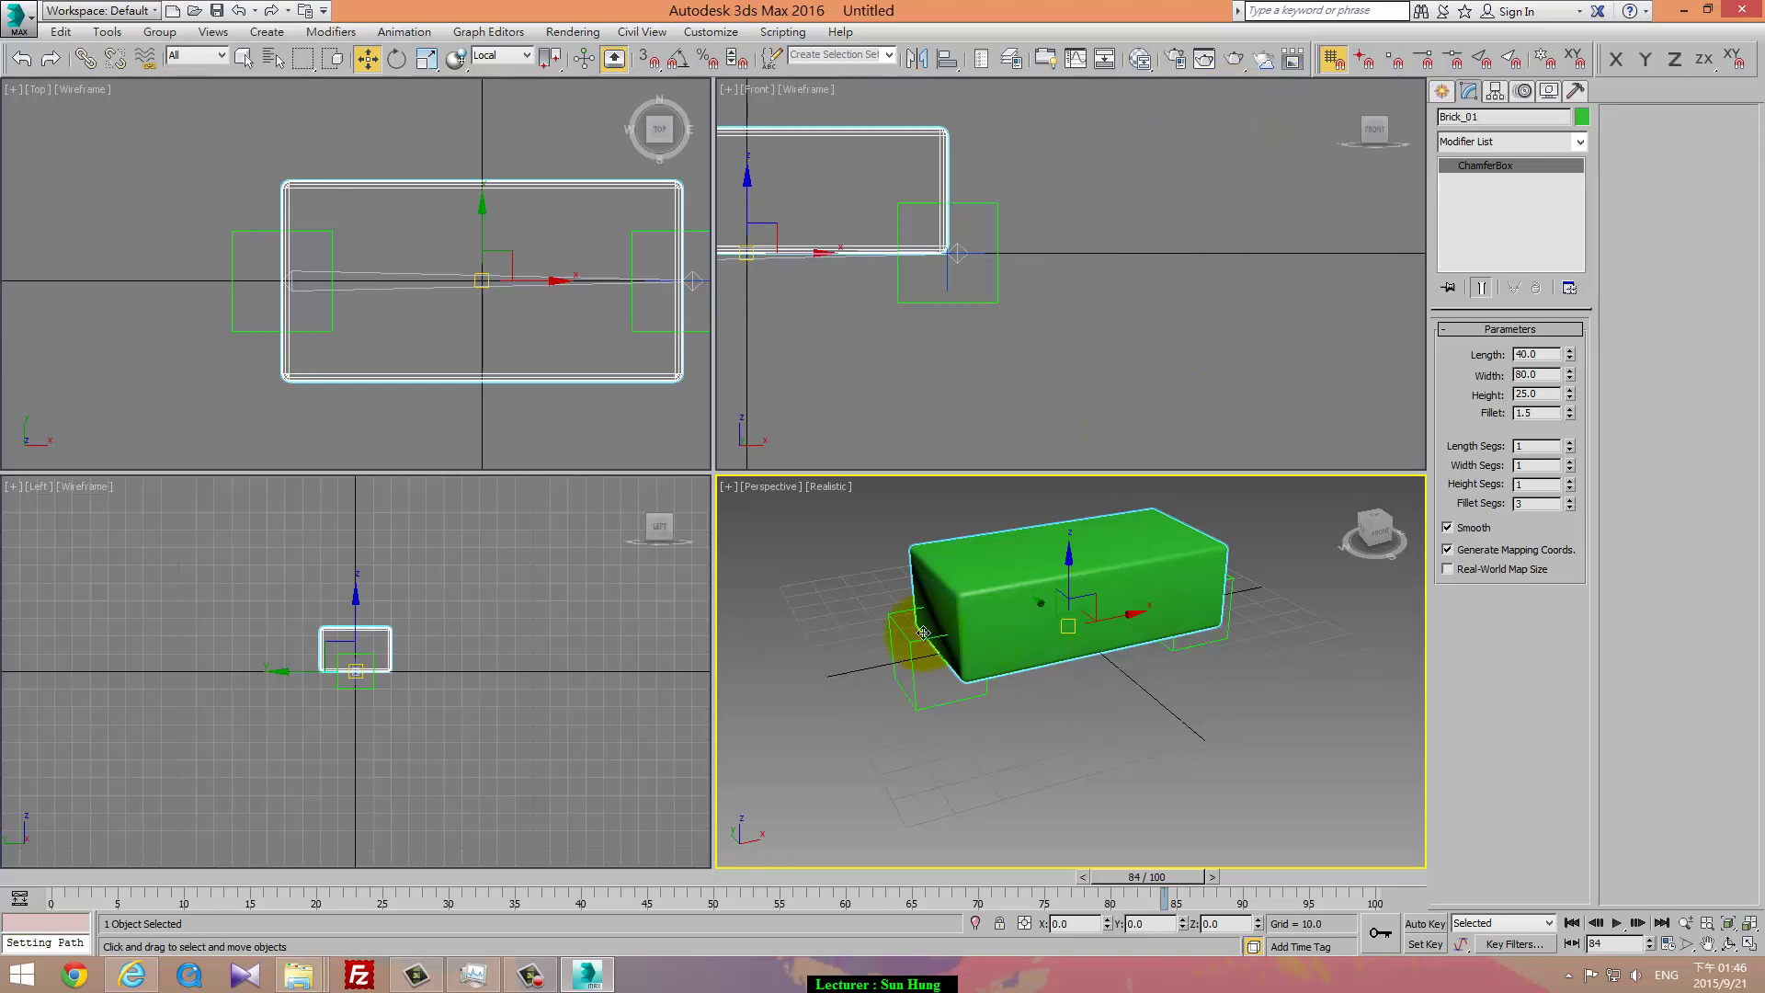
Step: Rename the left-end dummy to Dummy_L-foot
left_click(906, 644)
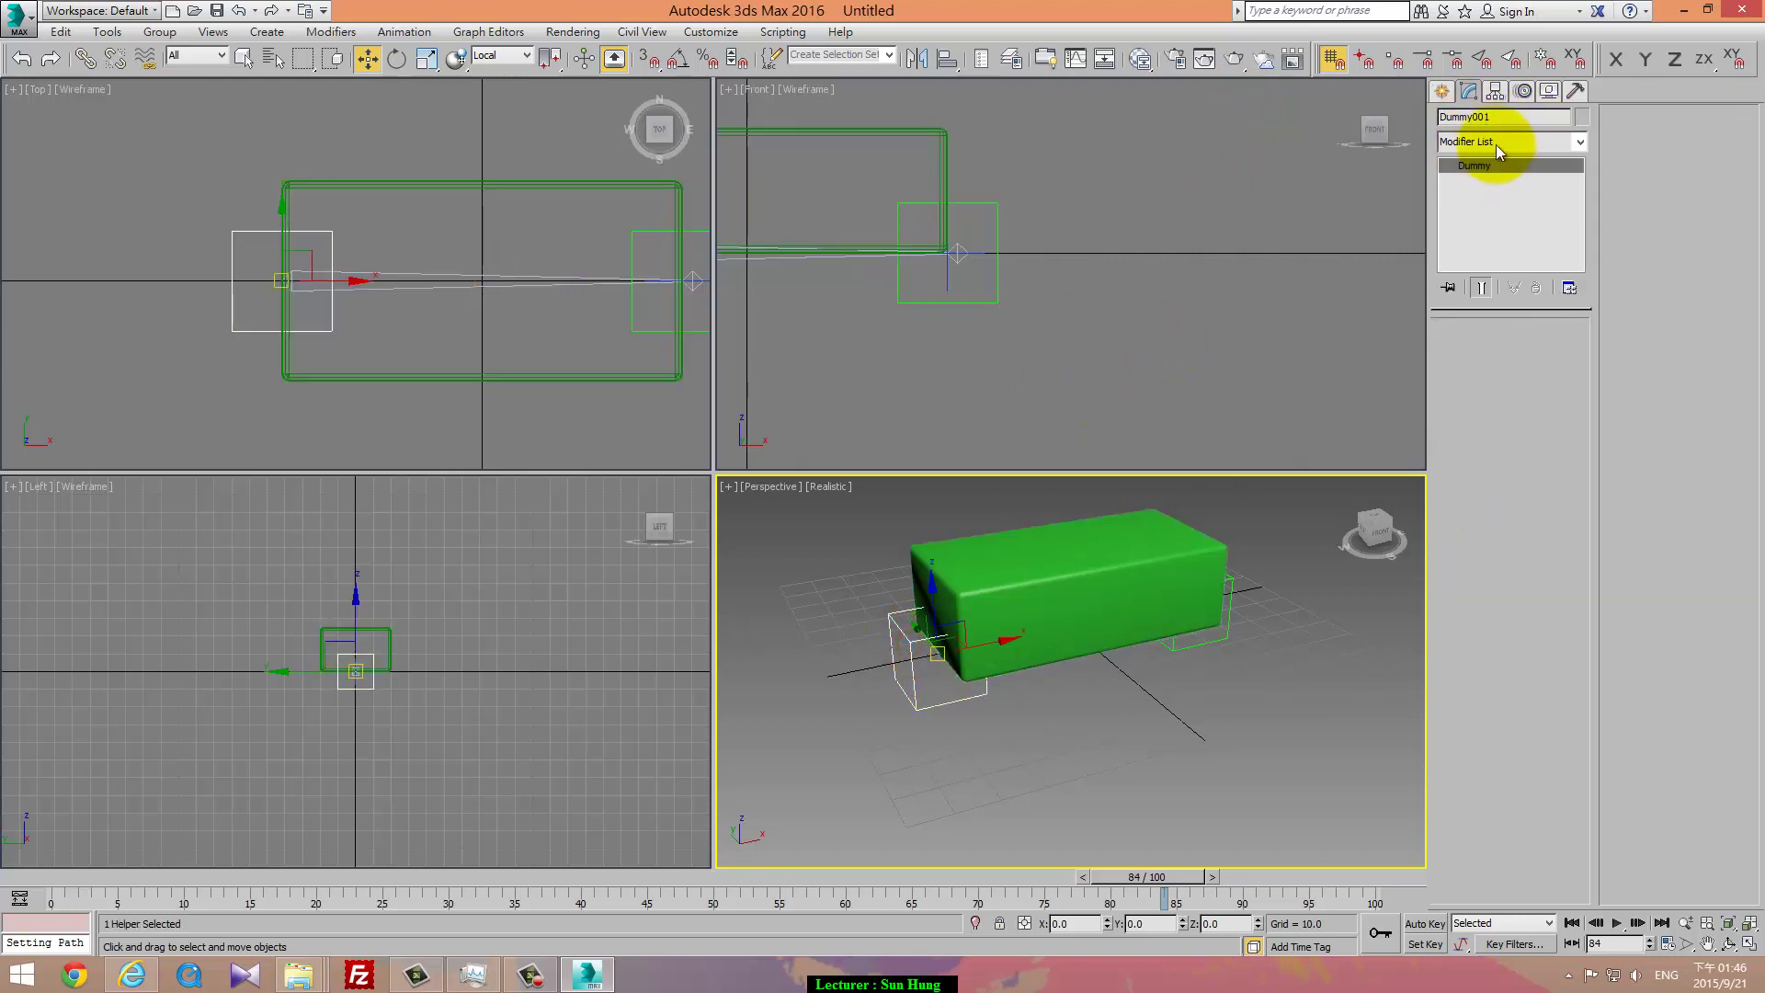
double_click(1491, 118)
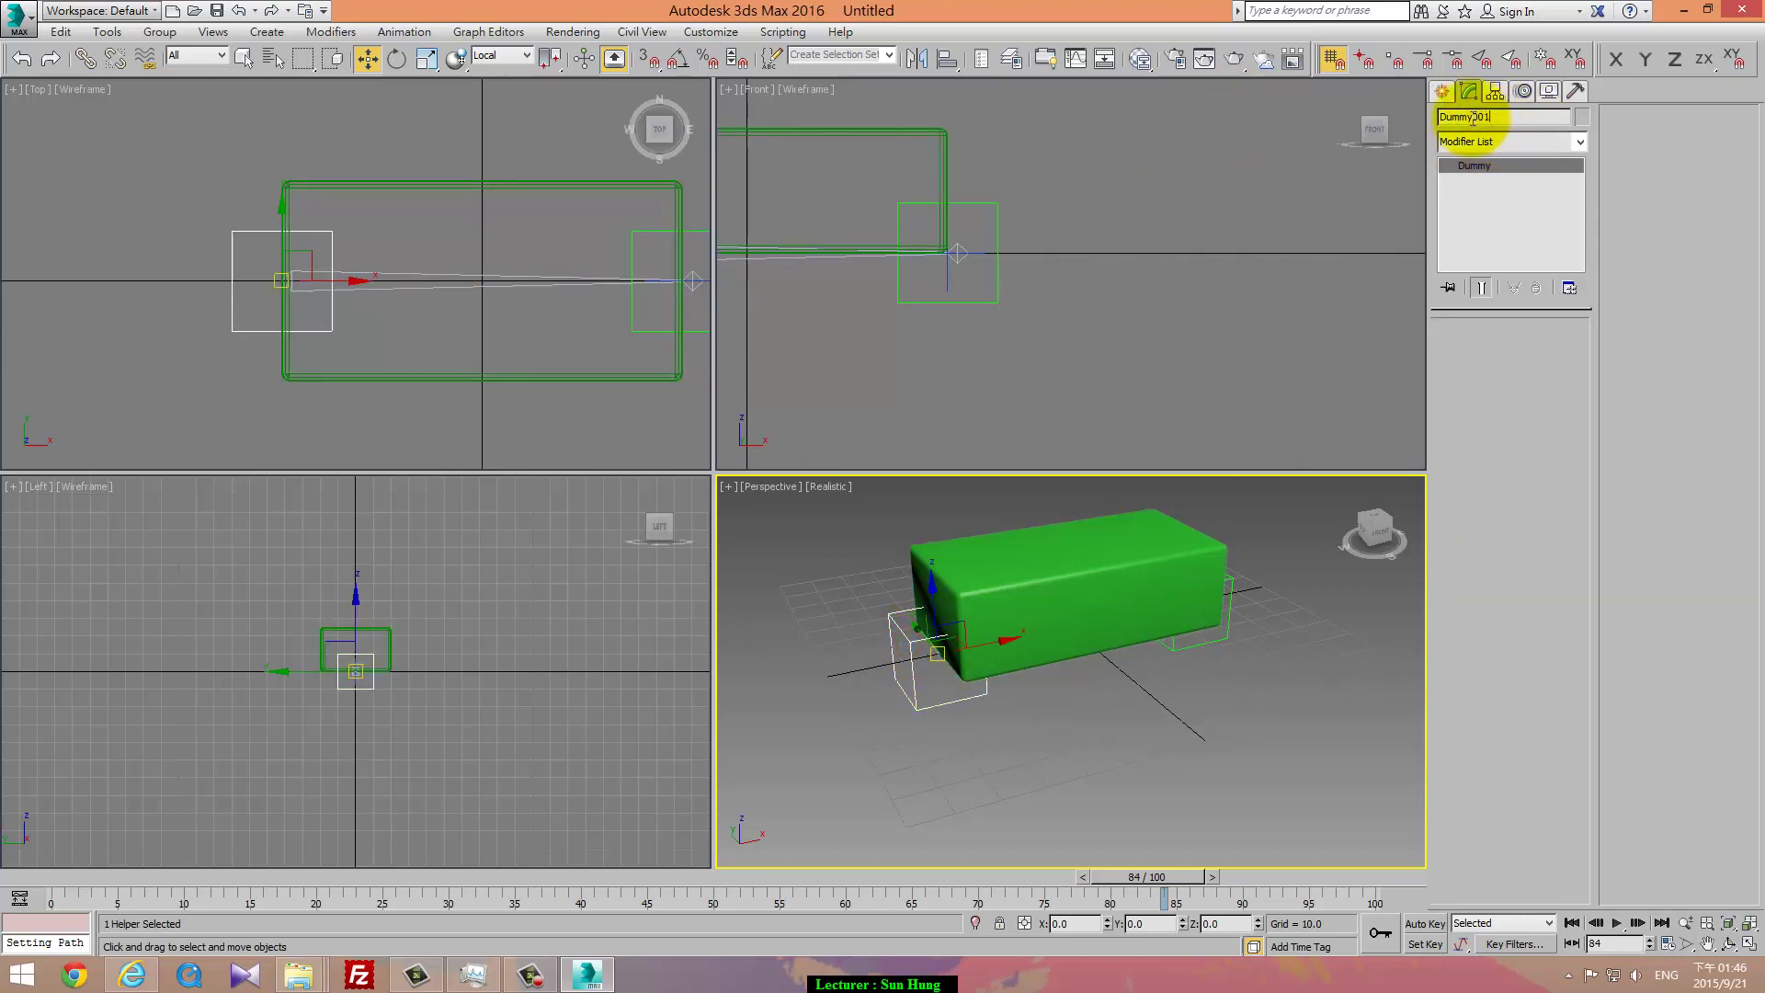
type("Dummy_L-")
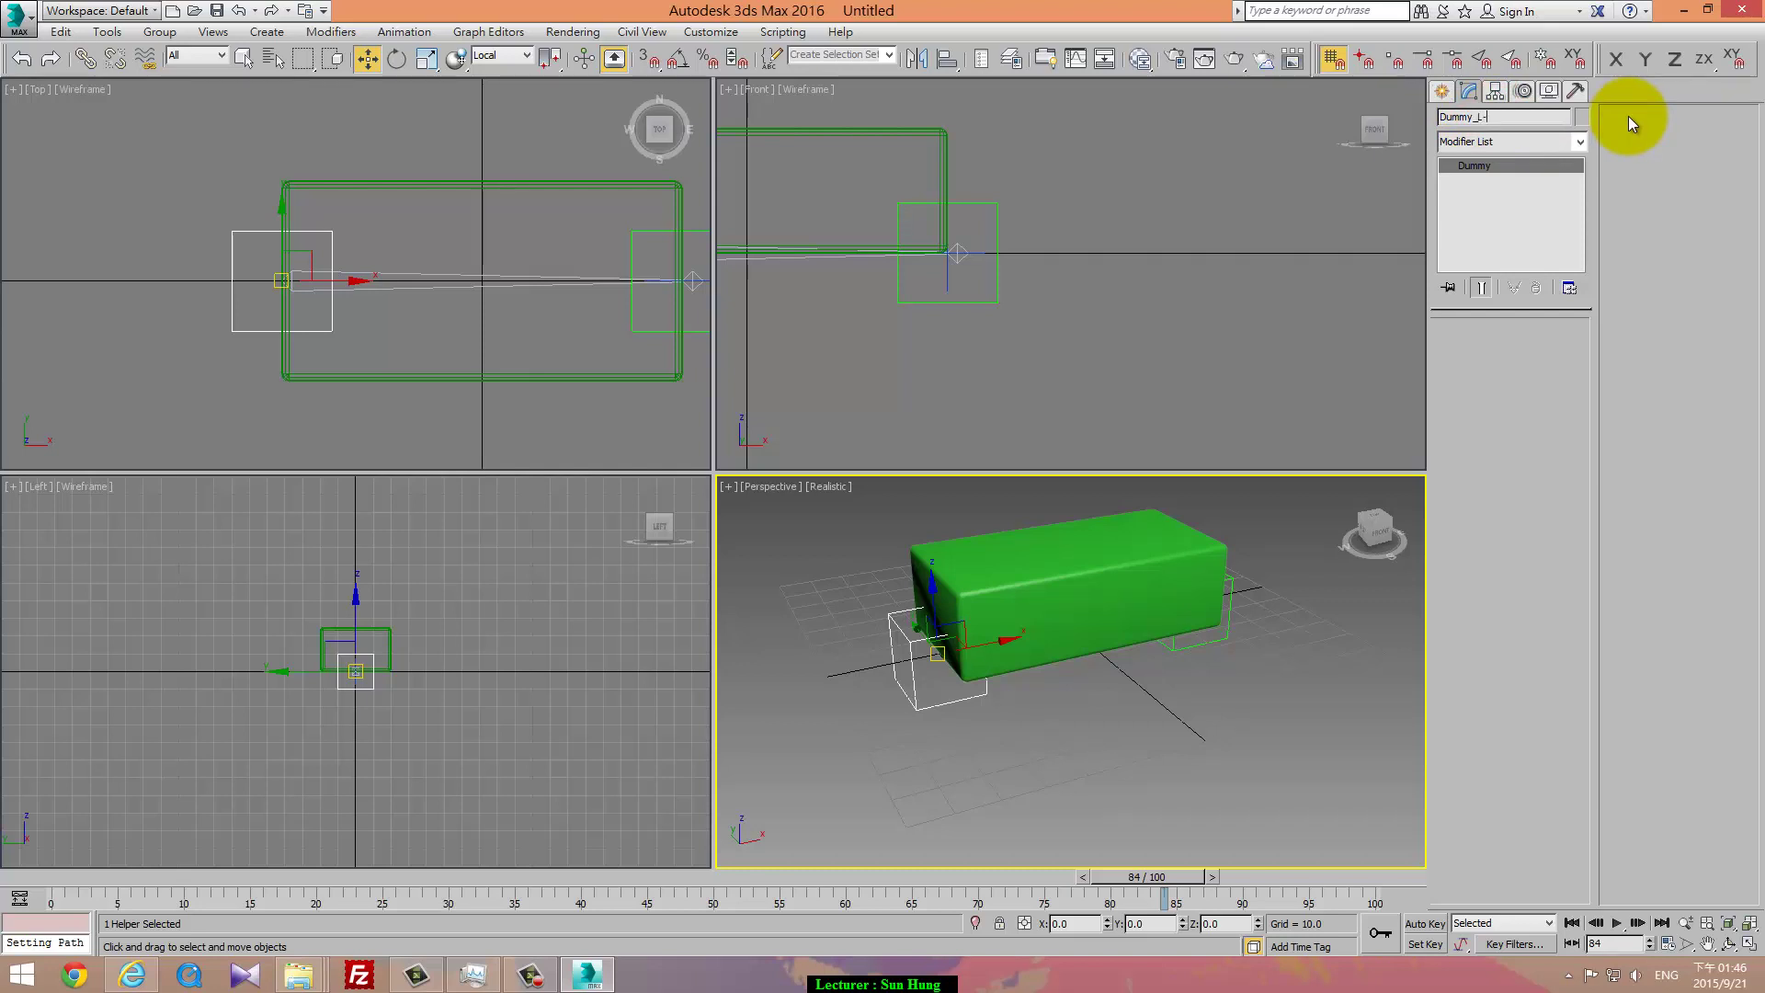
type("f")
type("eet")
key("BackSpace")
key("BackSpace")
key("BackSpace")
type("oot")
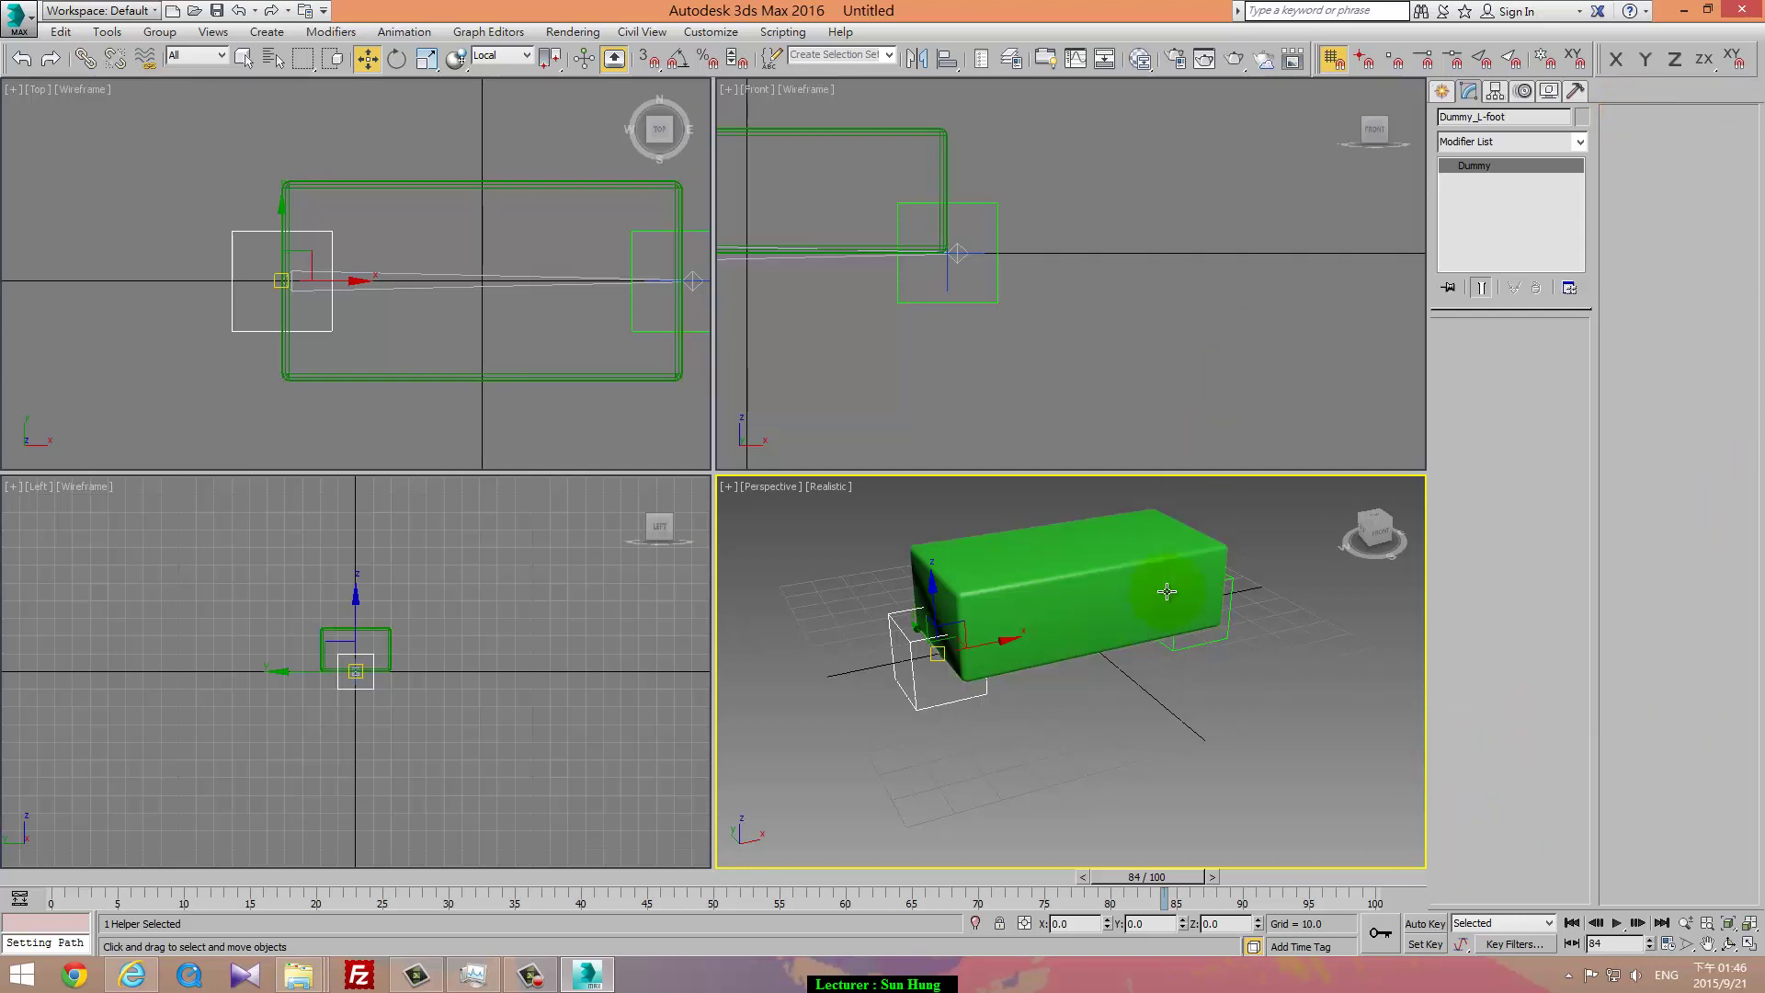
Step: Rename the right-end dummy to Dummy_R-foot and check both dummy names
left_click(1221, 644)
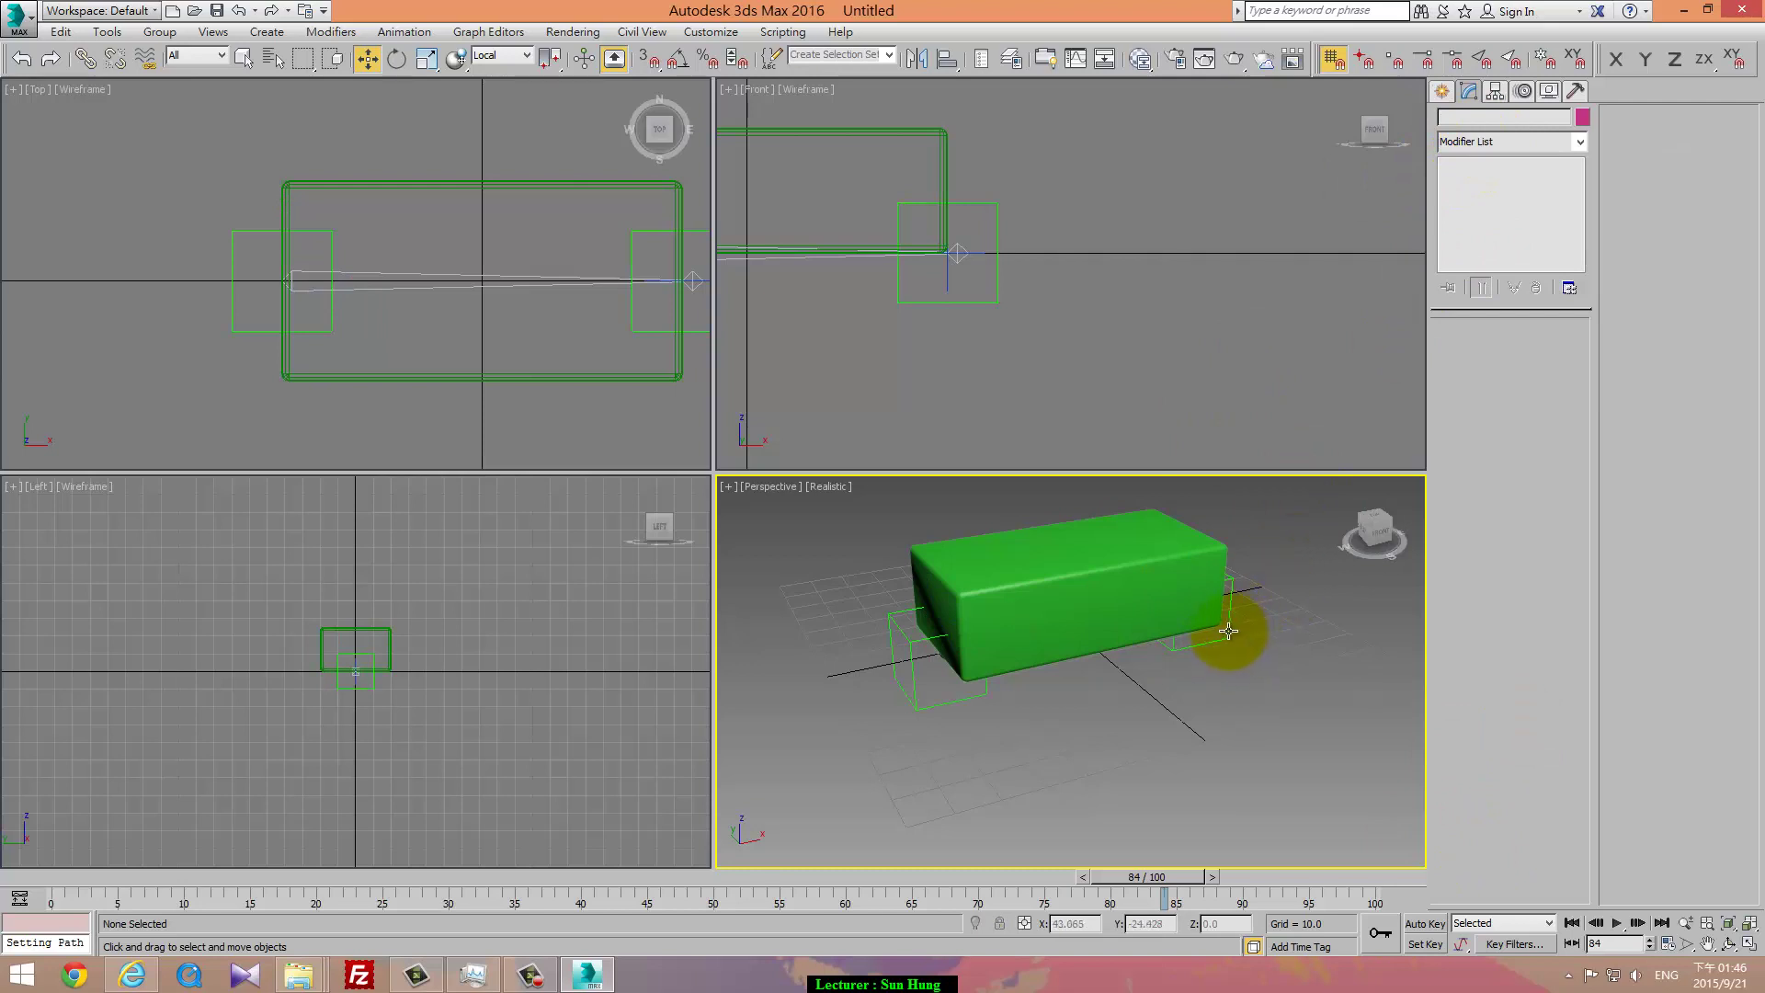
left_click(1232, 631)
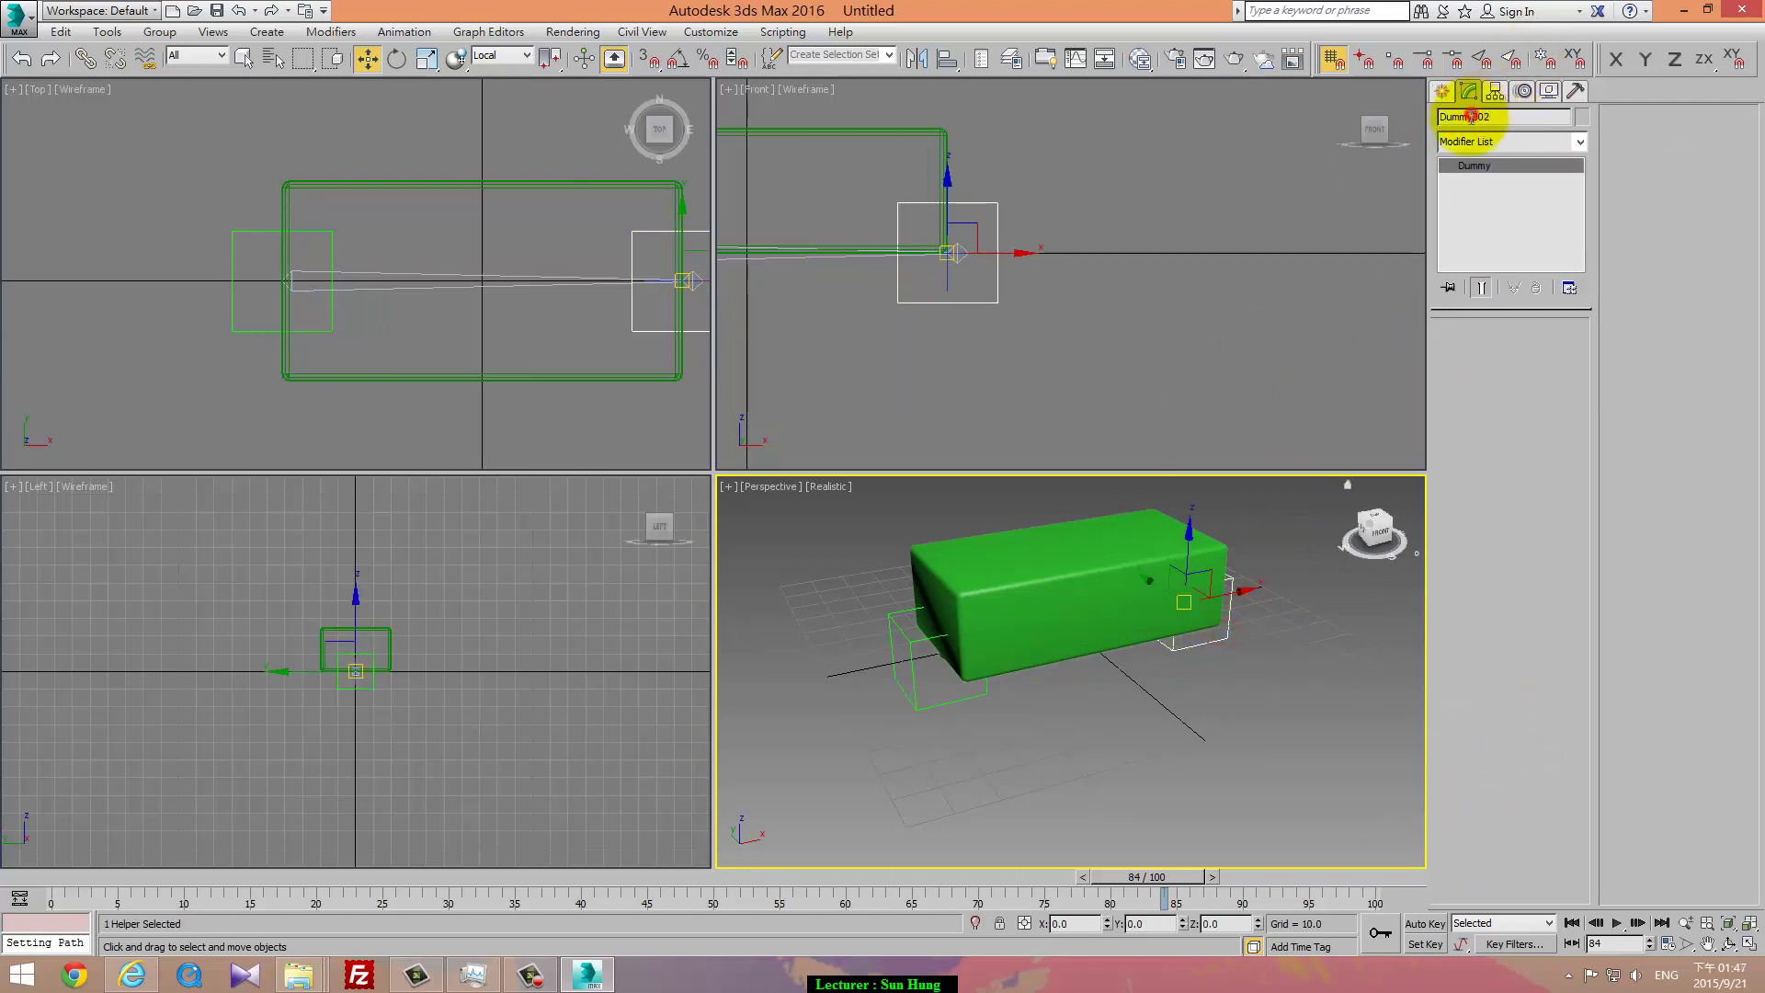
left_click_drag(1466, 117, 1542, 115)
left_click(1542, 115)
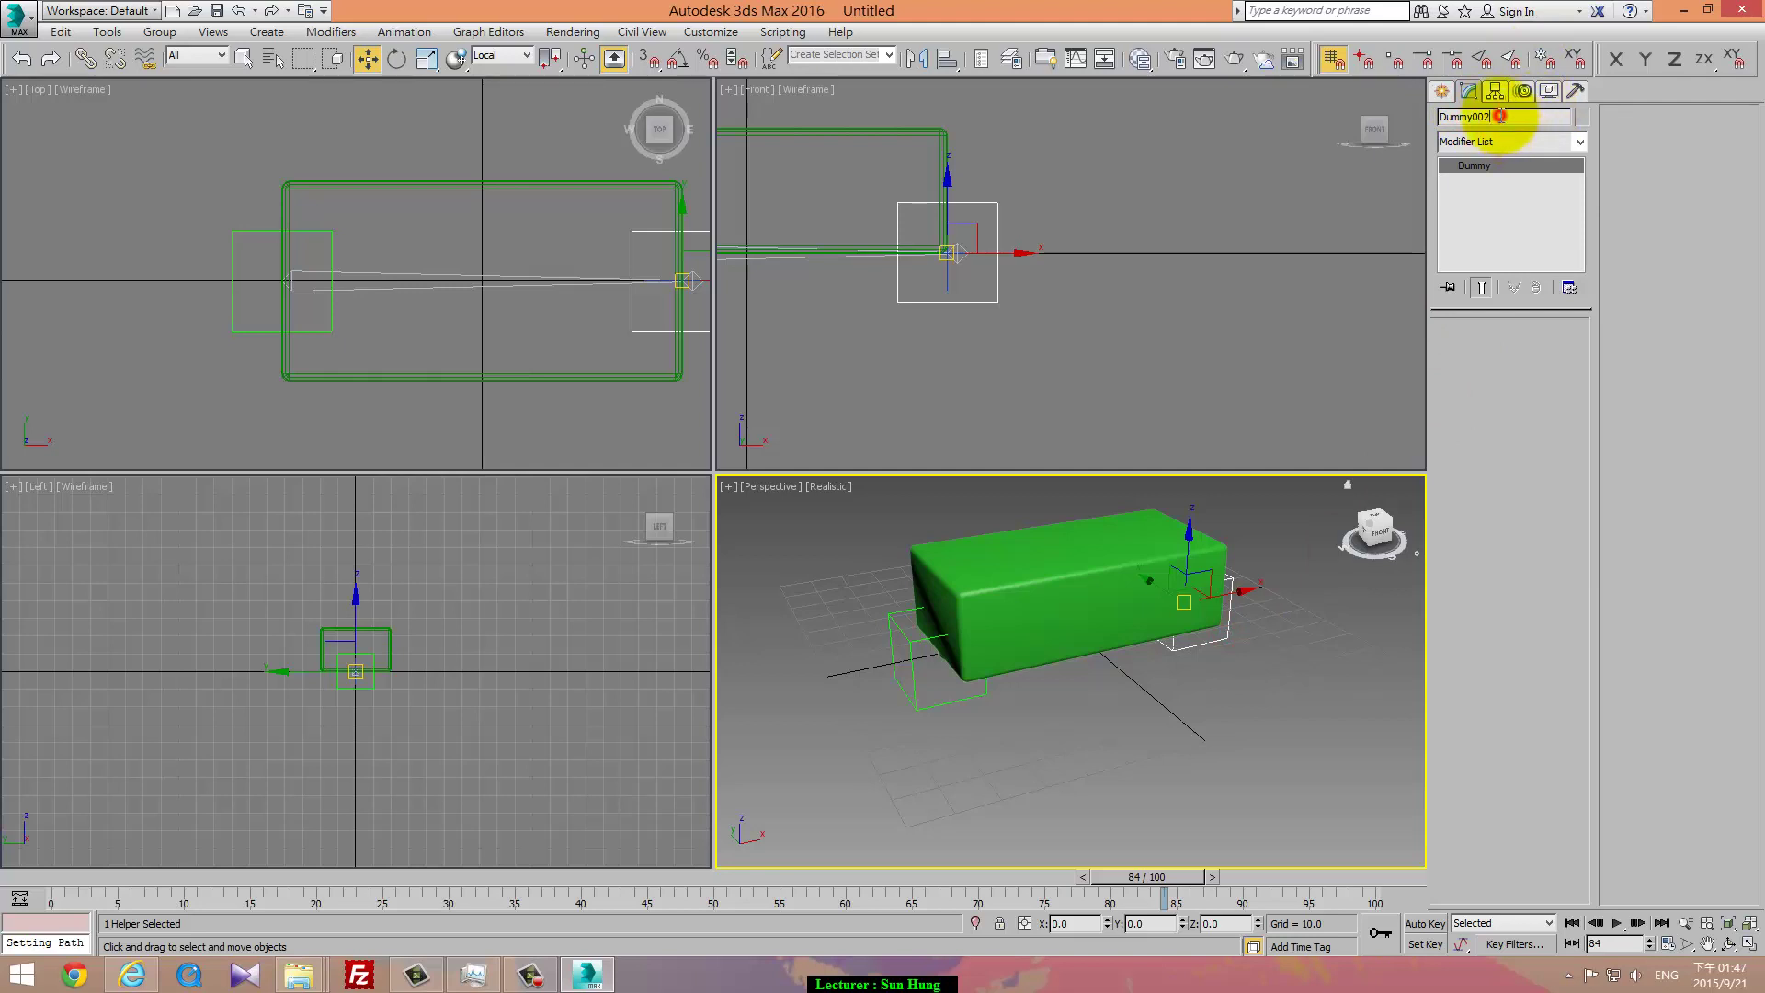
key("BackSpace")
key("BackSpace")
key("BackSpace")
type("_L-foot")
left_click(914, 672)
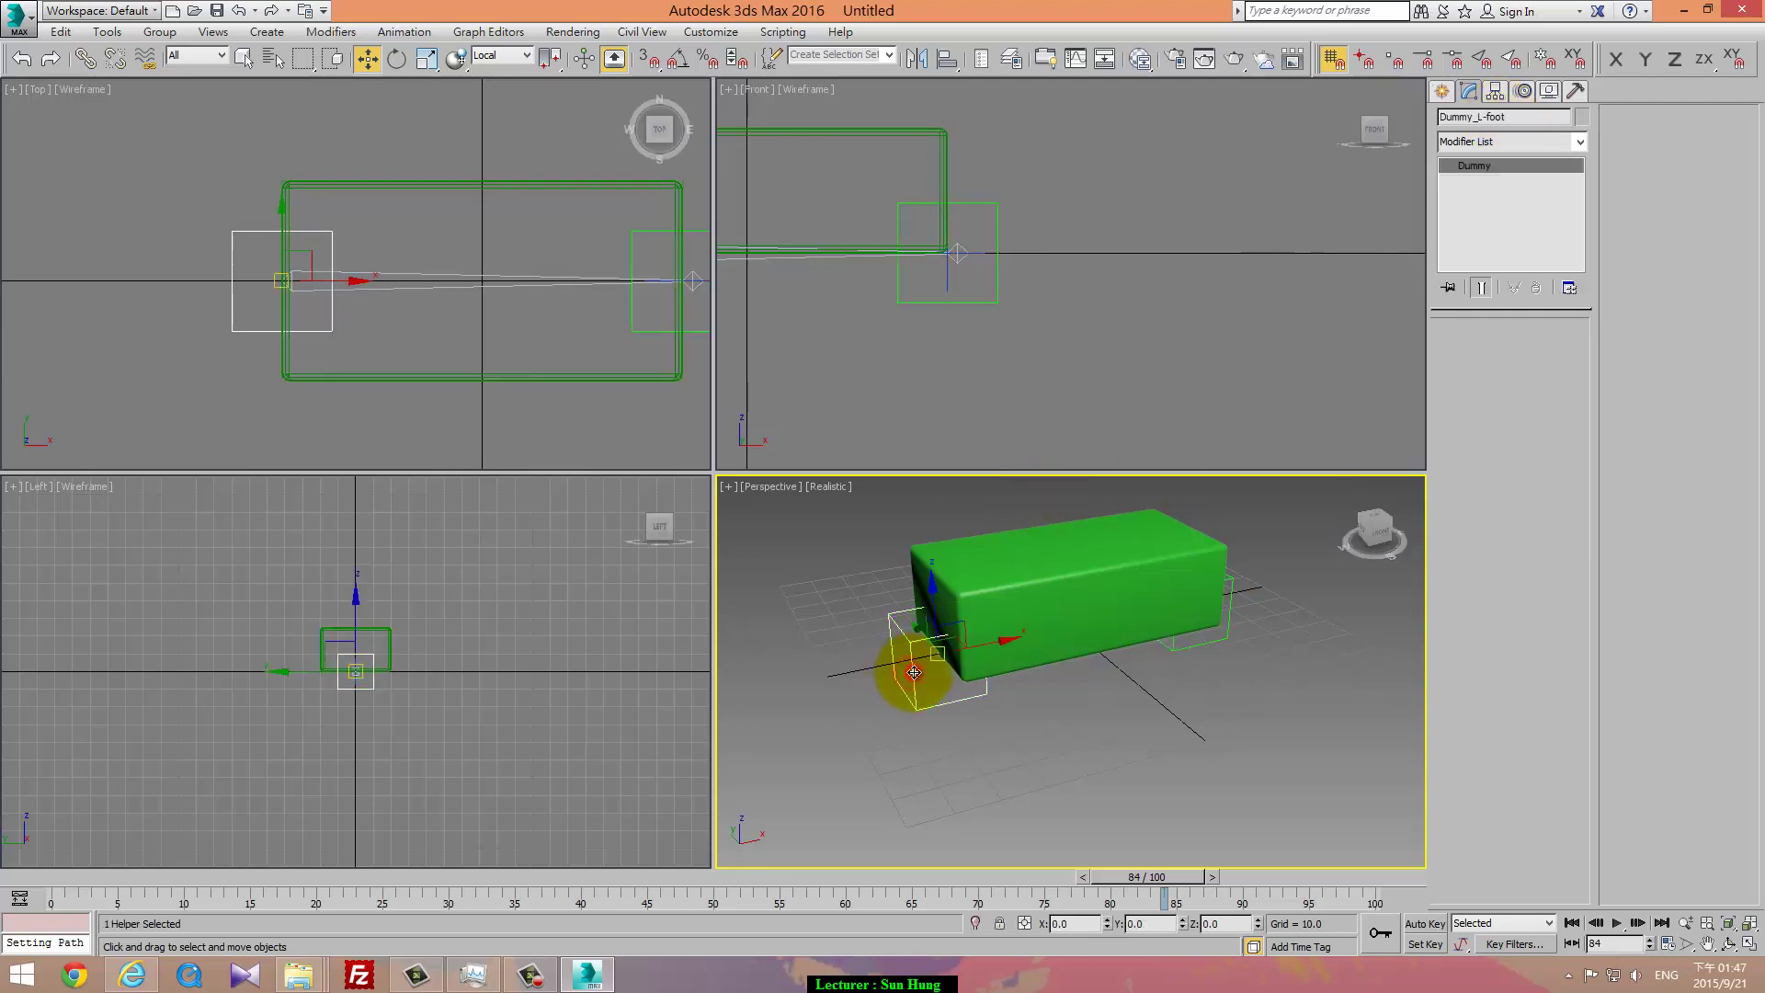
left_click(1201, 642)
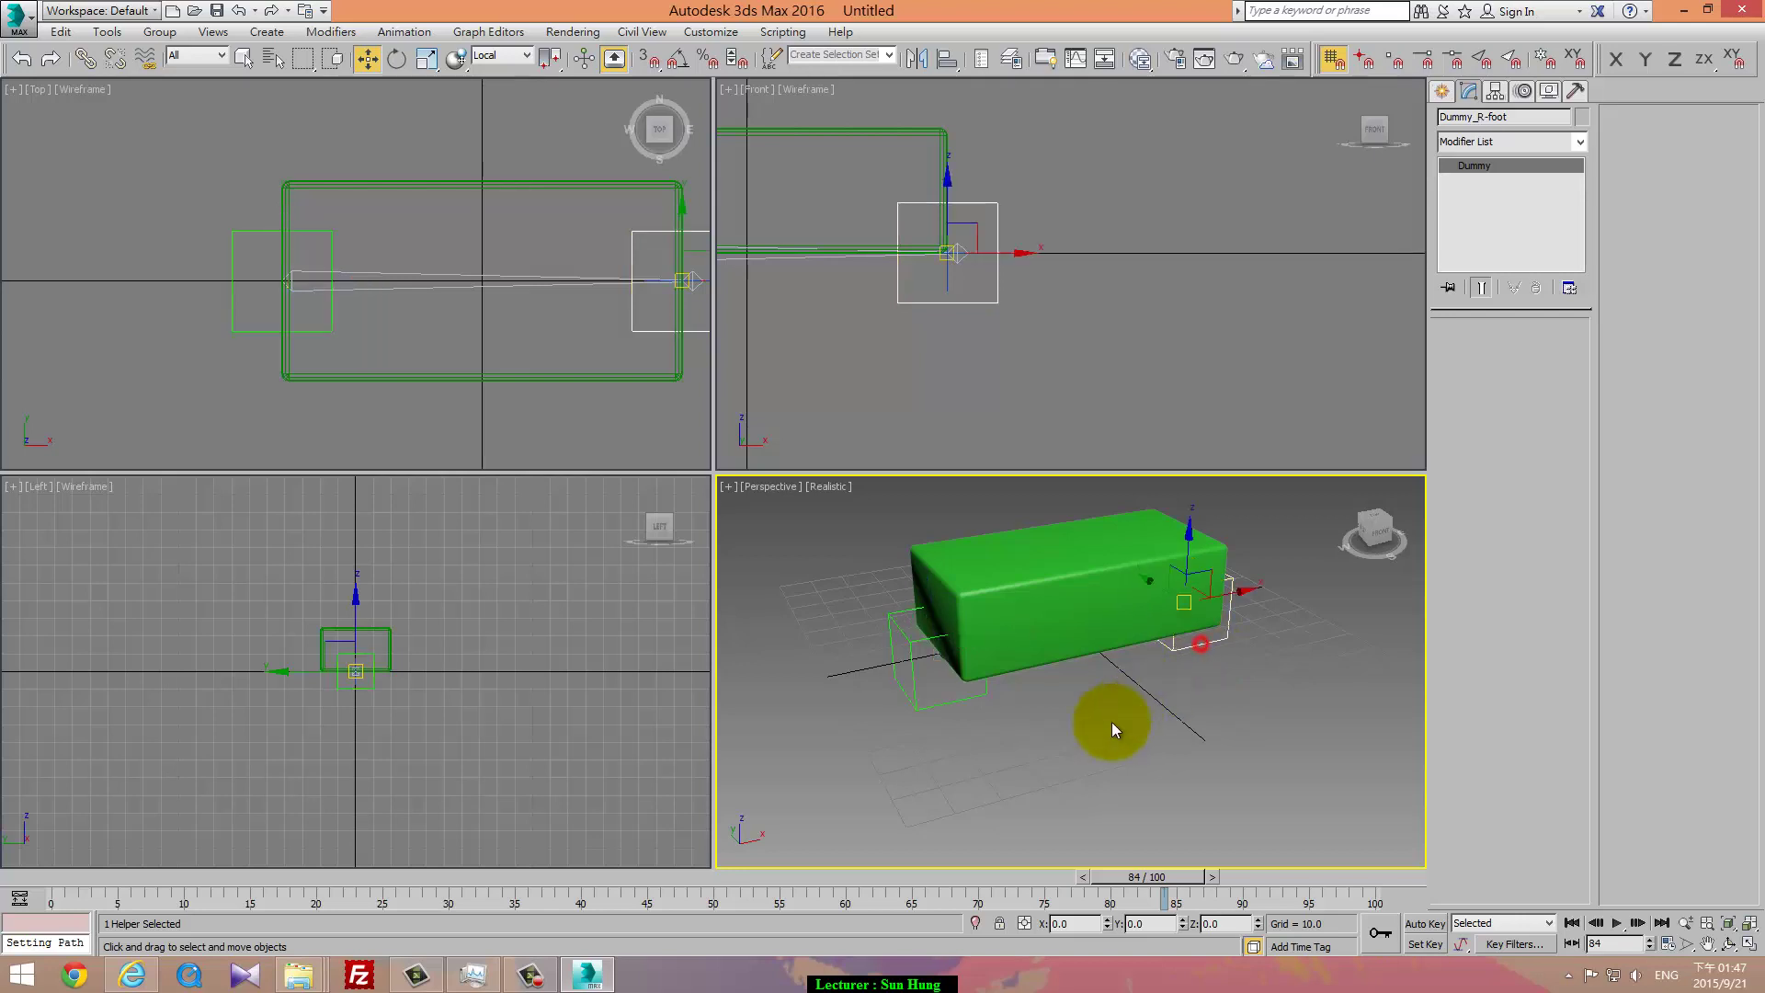
mouse_move(1111, 721)
middle_mouse_down("alt")
mouse_move(1184, 711)
mouse_move(1002, 730)
mouse_move(1097, 674)
mouse_move(1086, 757)
mouse_move(1123, 718)
mouse_move(1104, 722)
middle_mouse_up("alt")
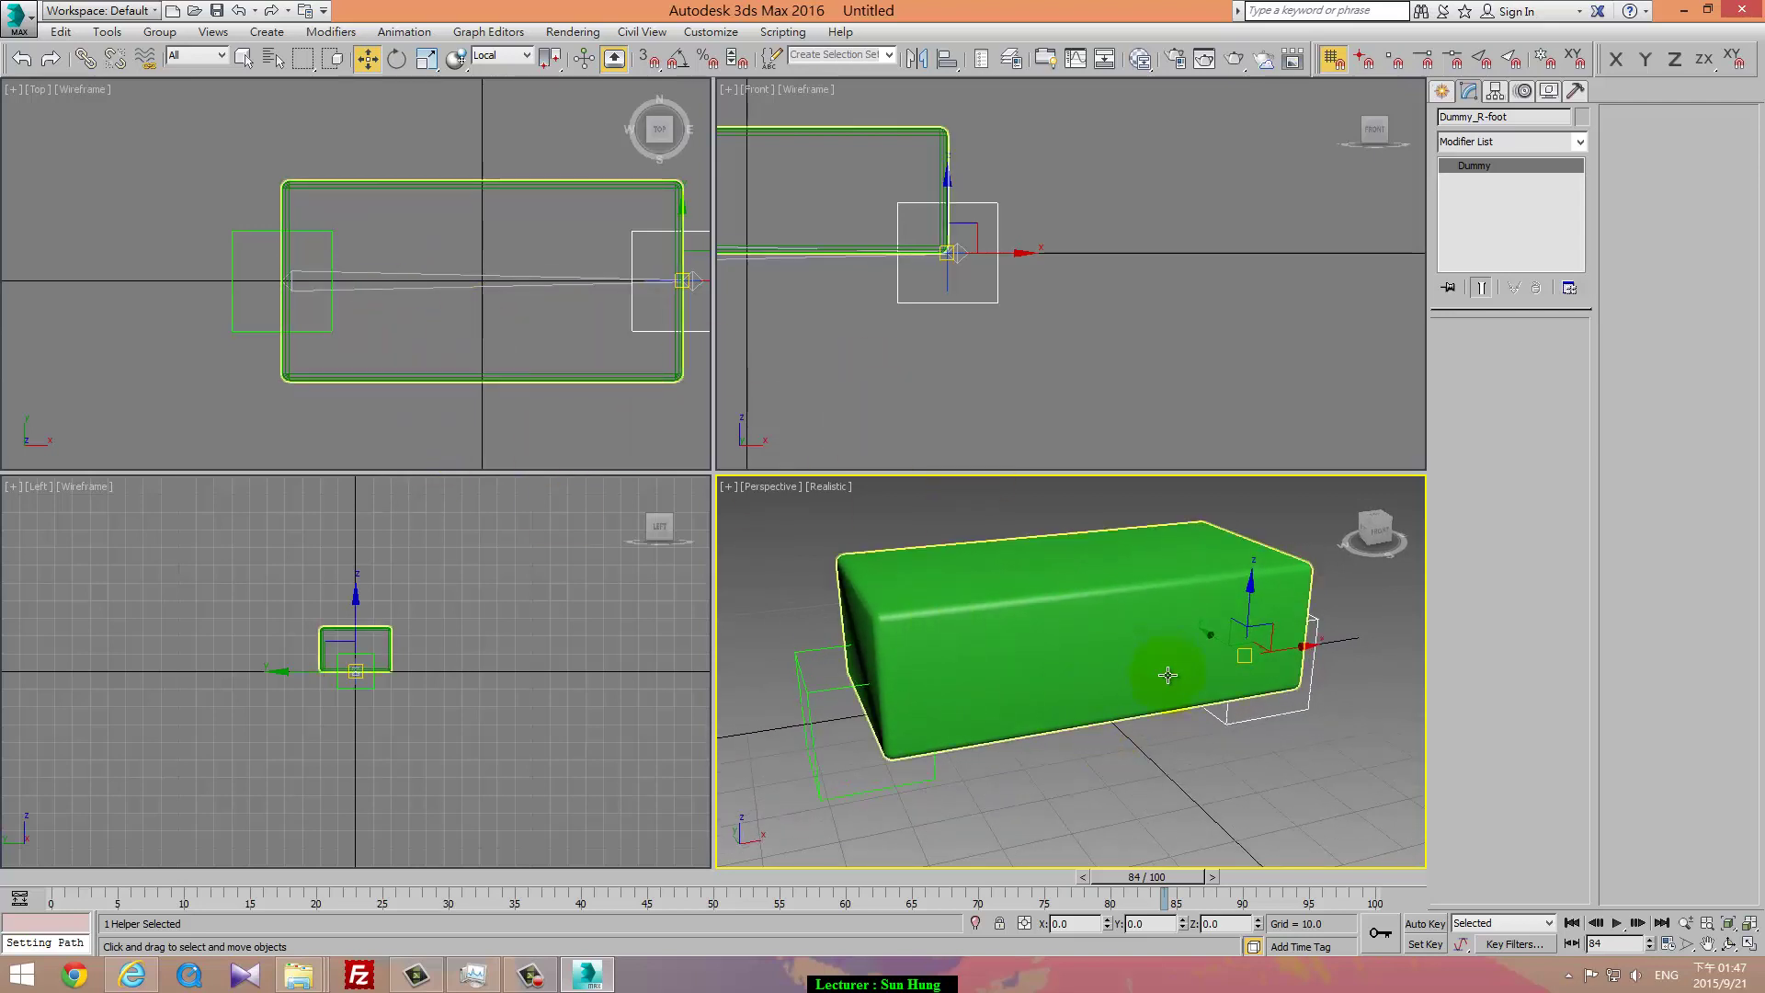
mouse_move(1142, 716)
middle_mouse_down("alt")
mouse_move(1142, 741)
mouse_move(1139, 699)
middle_mouse_up("alt")
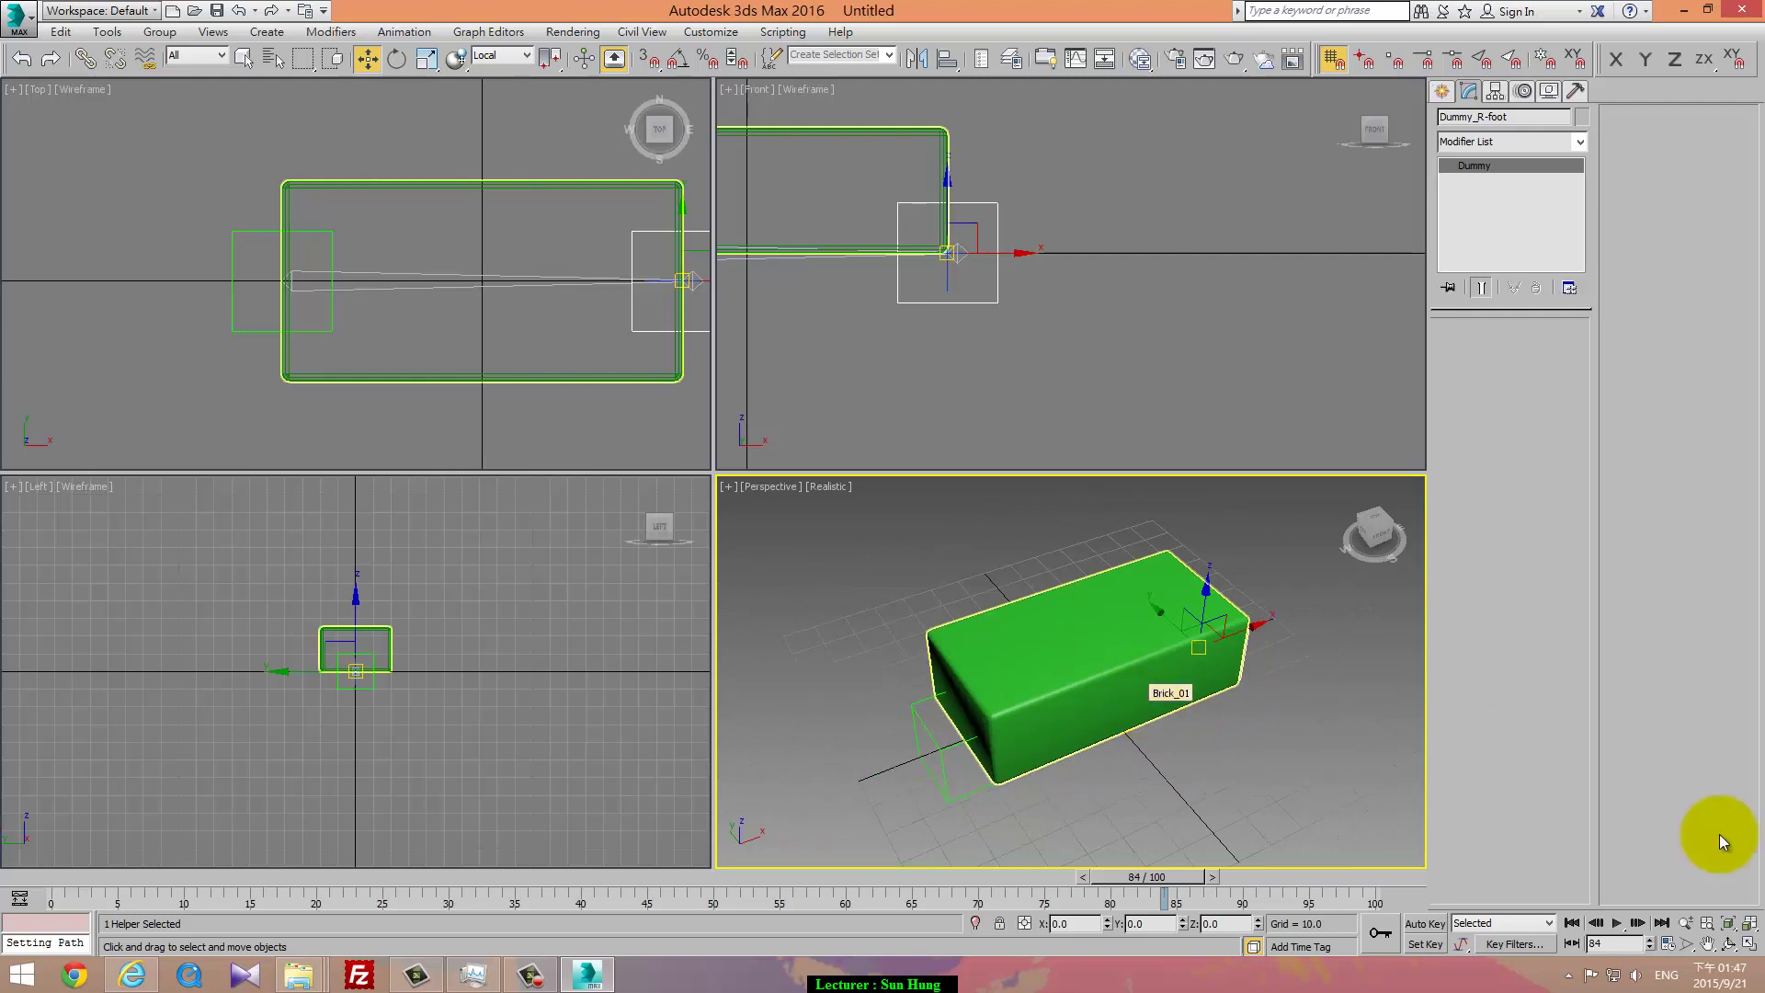
left_click(532, 974)
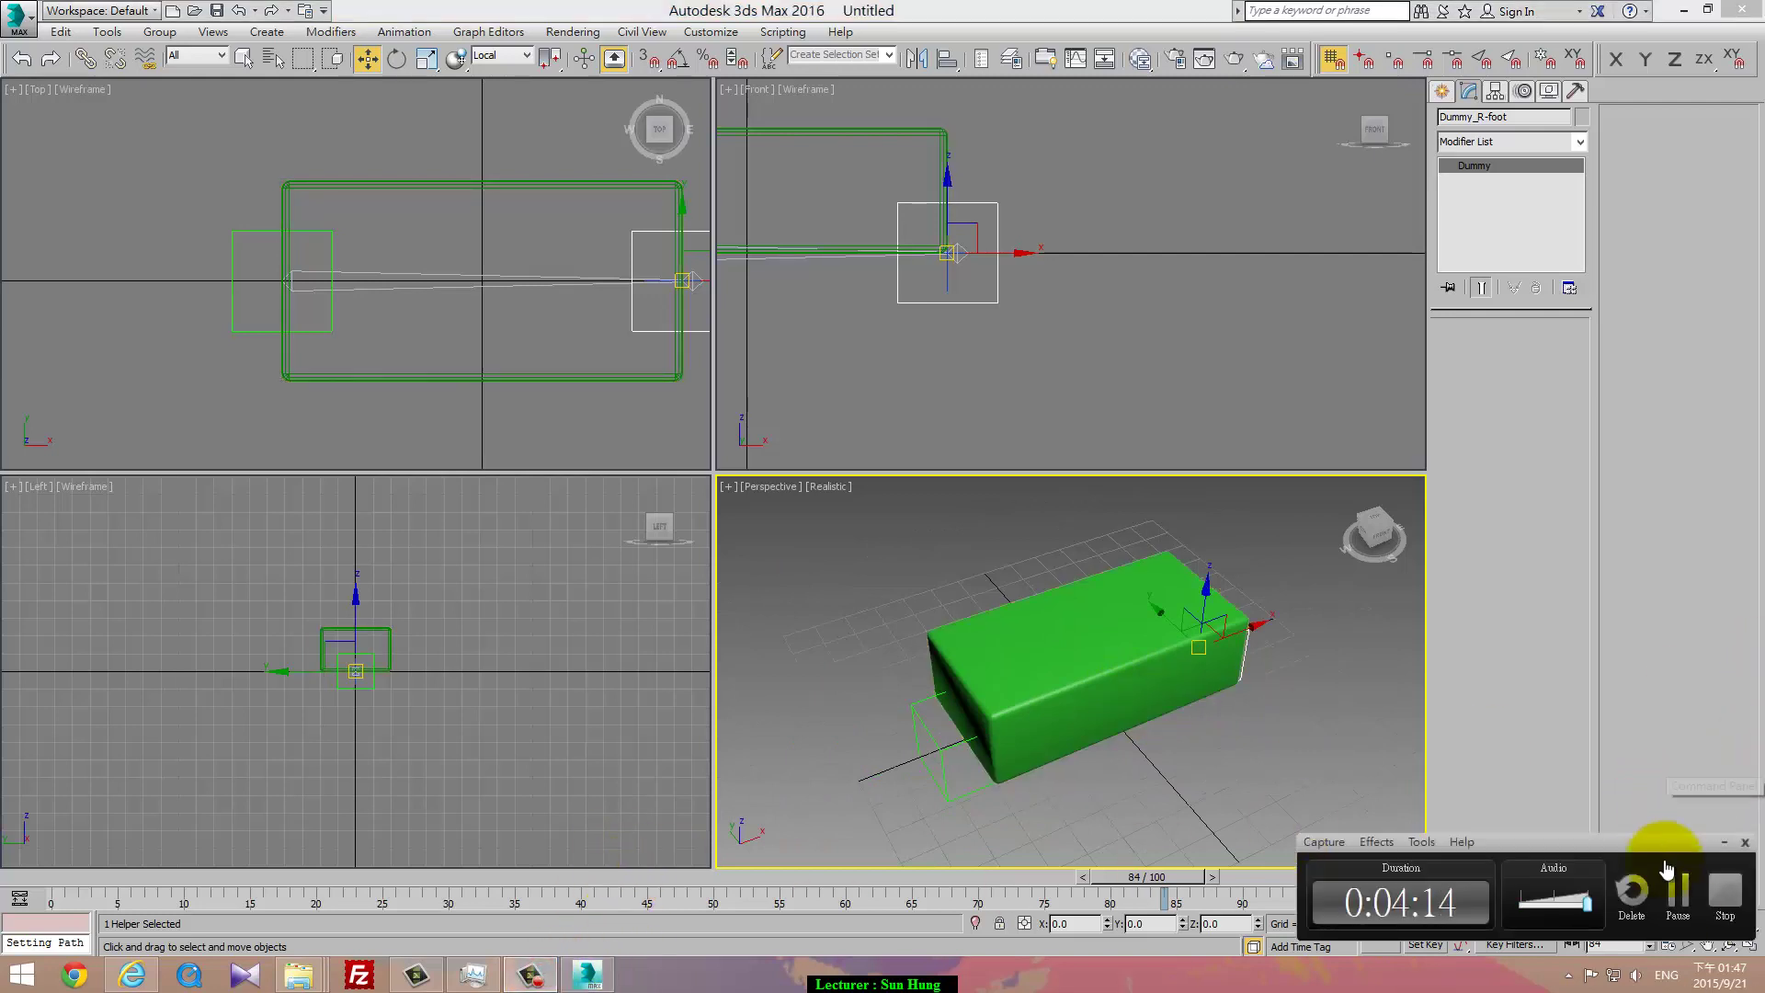